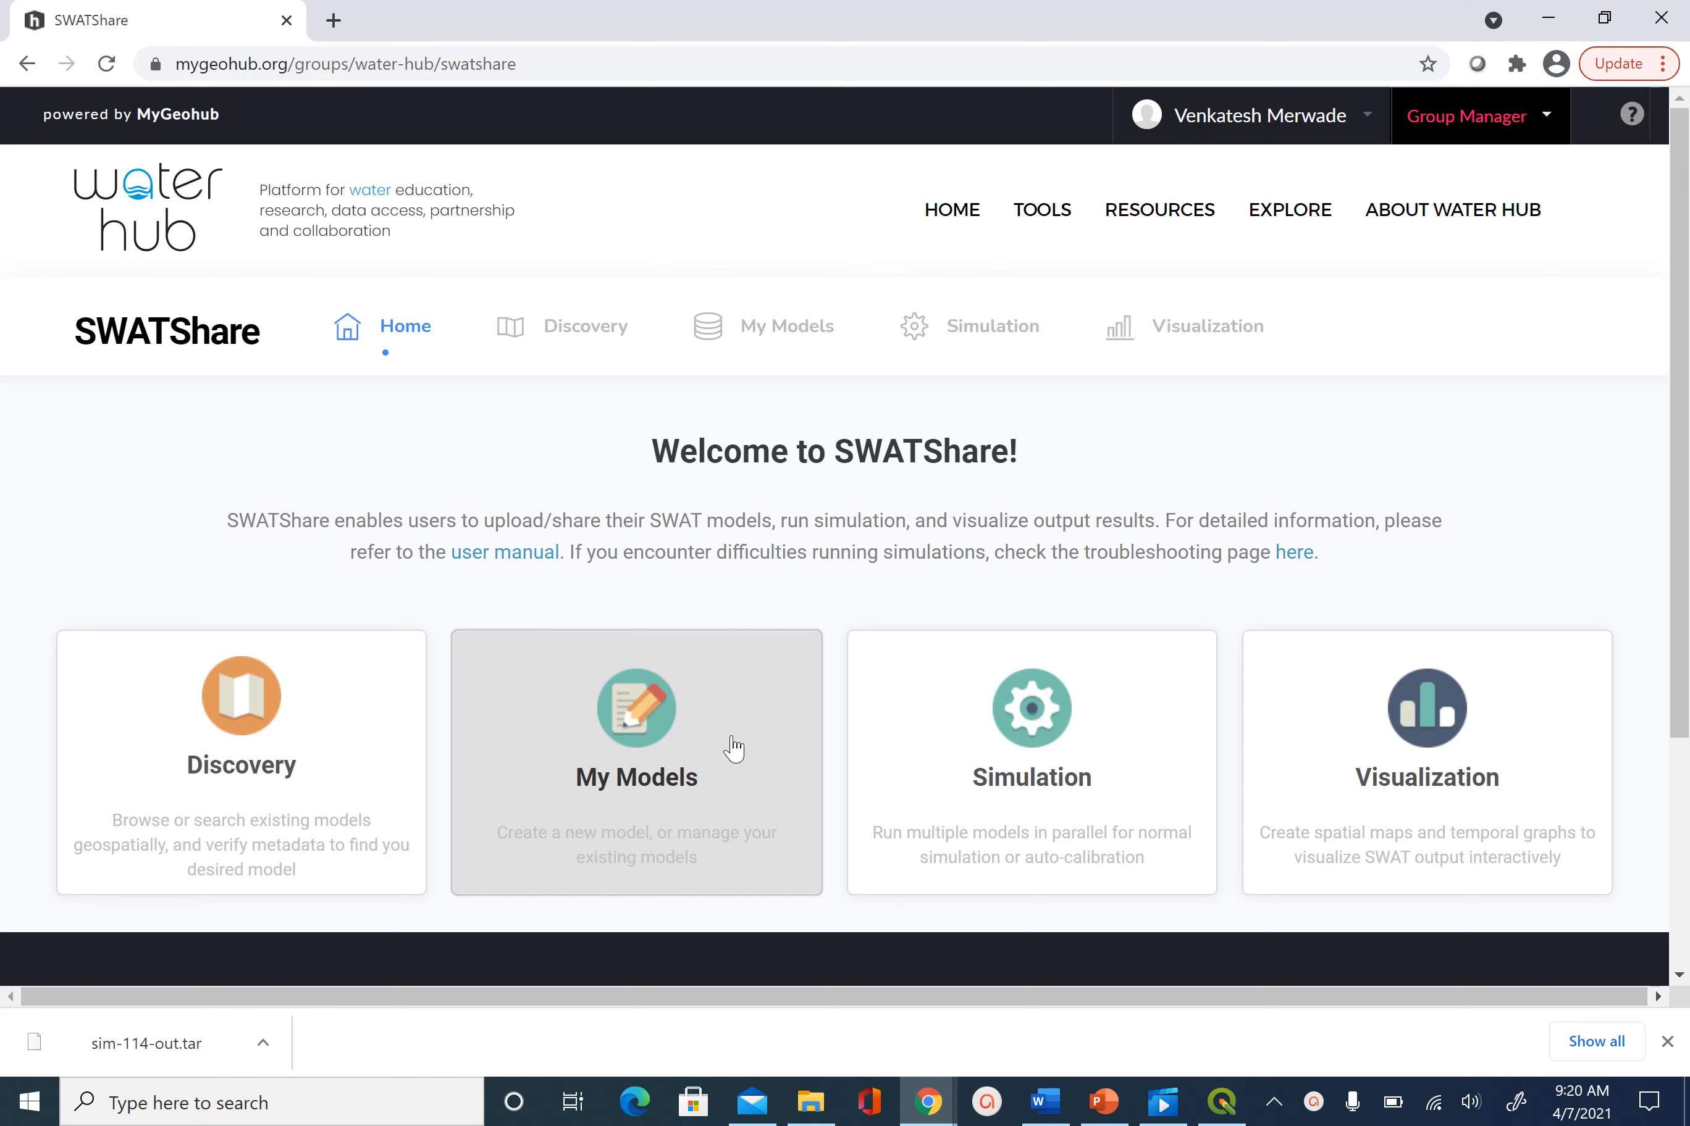
Open My Models, view the Simulation tab's previous simulations, and start a new simulation
left_click(734, 748)
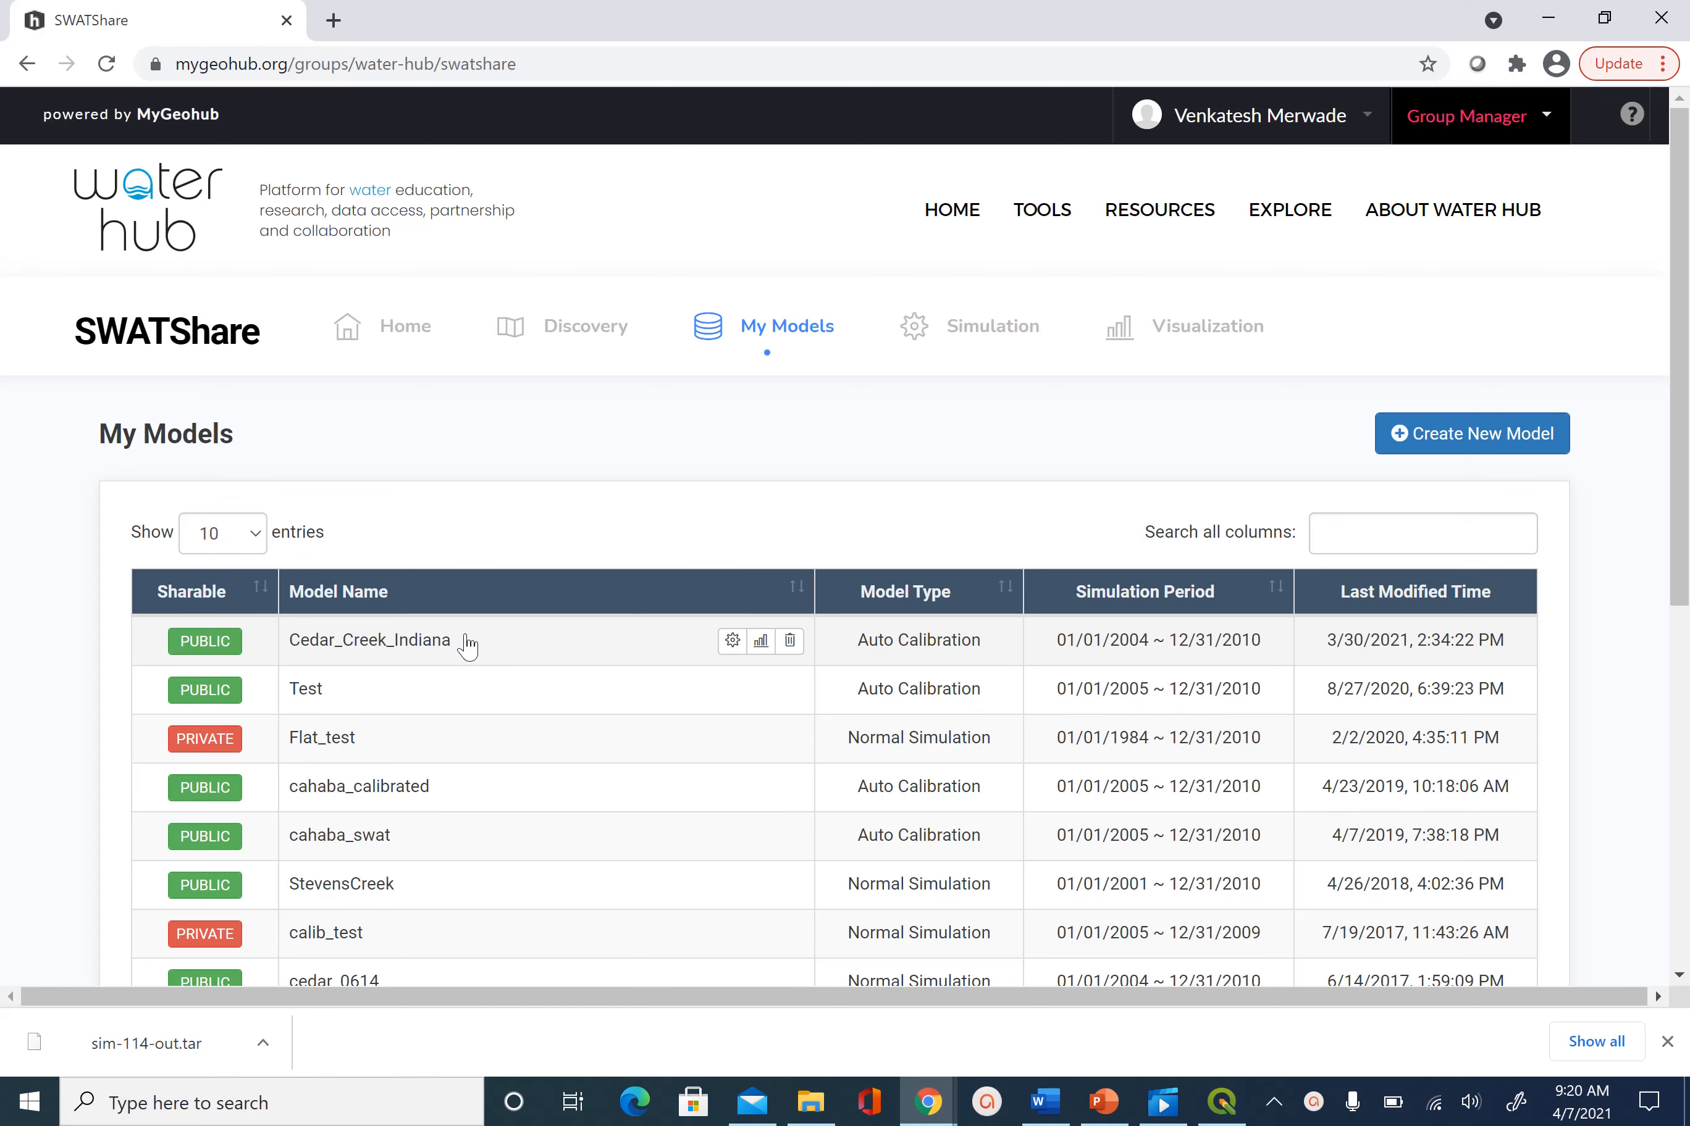
left_click(976, 342)
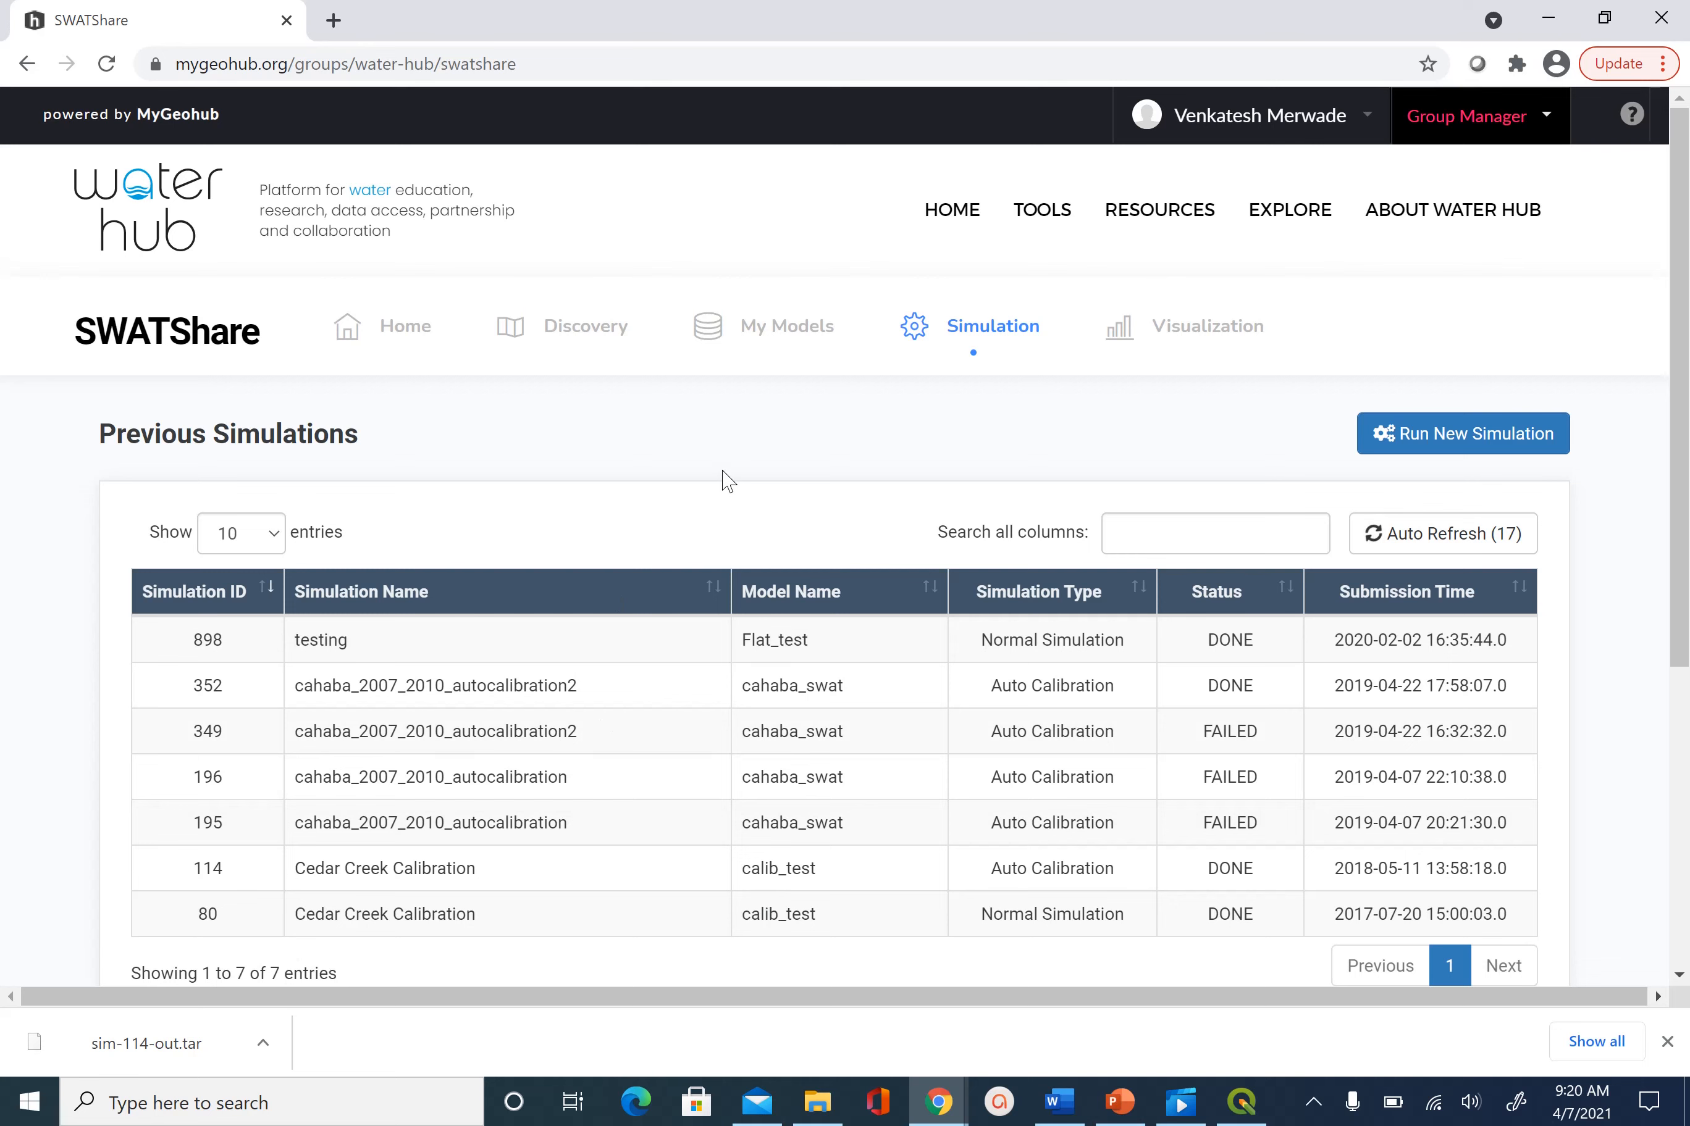
left_click(1474, 440)
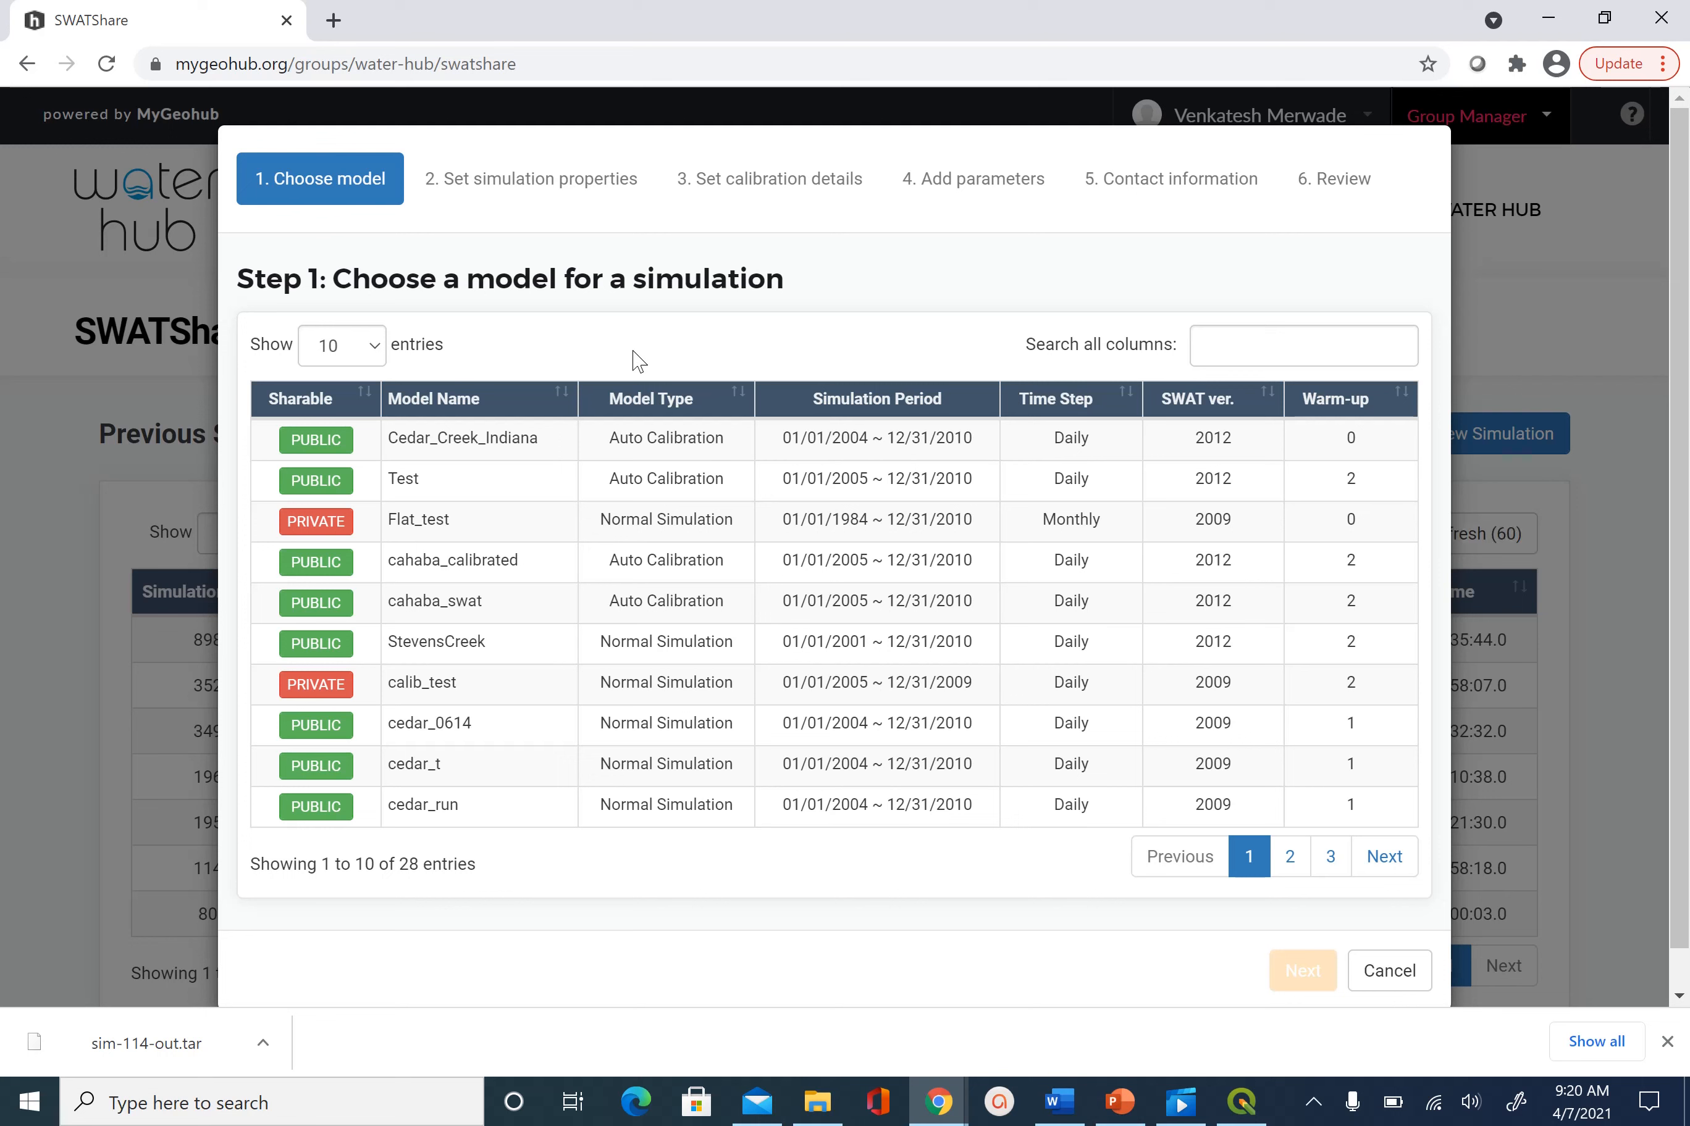
Select the Cedar_Creek_Indiana model and continue to the simulation properties step
left_click(550, 444)
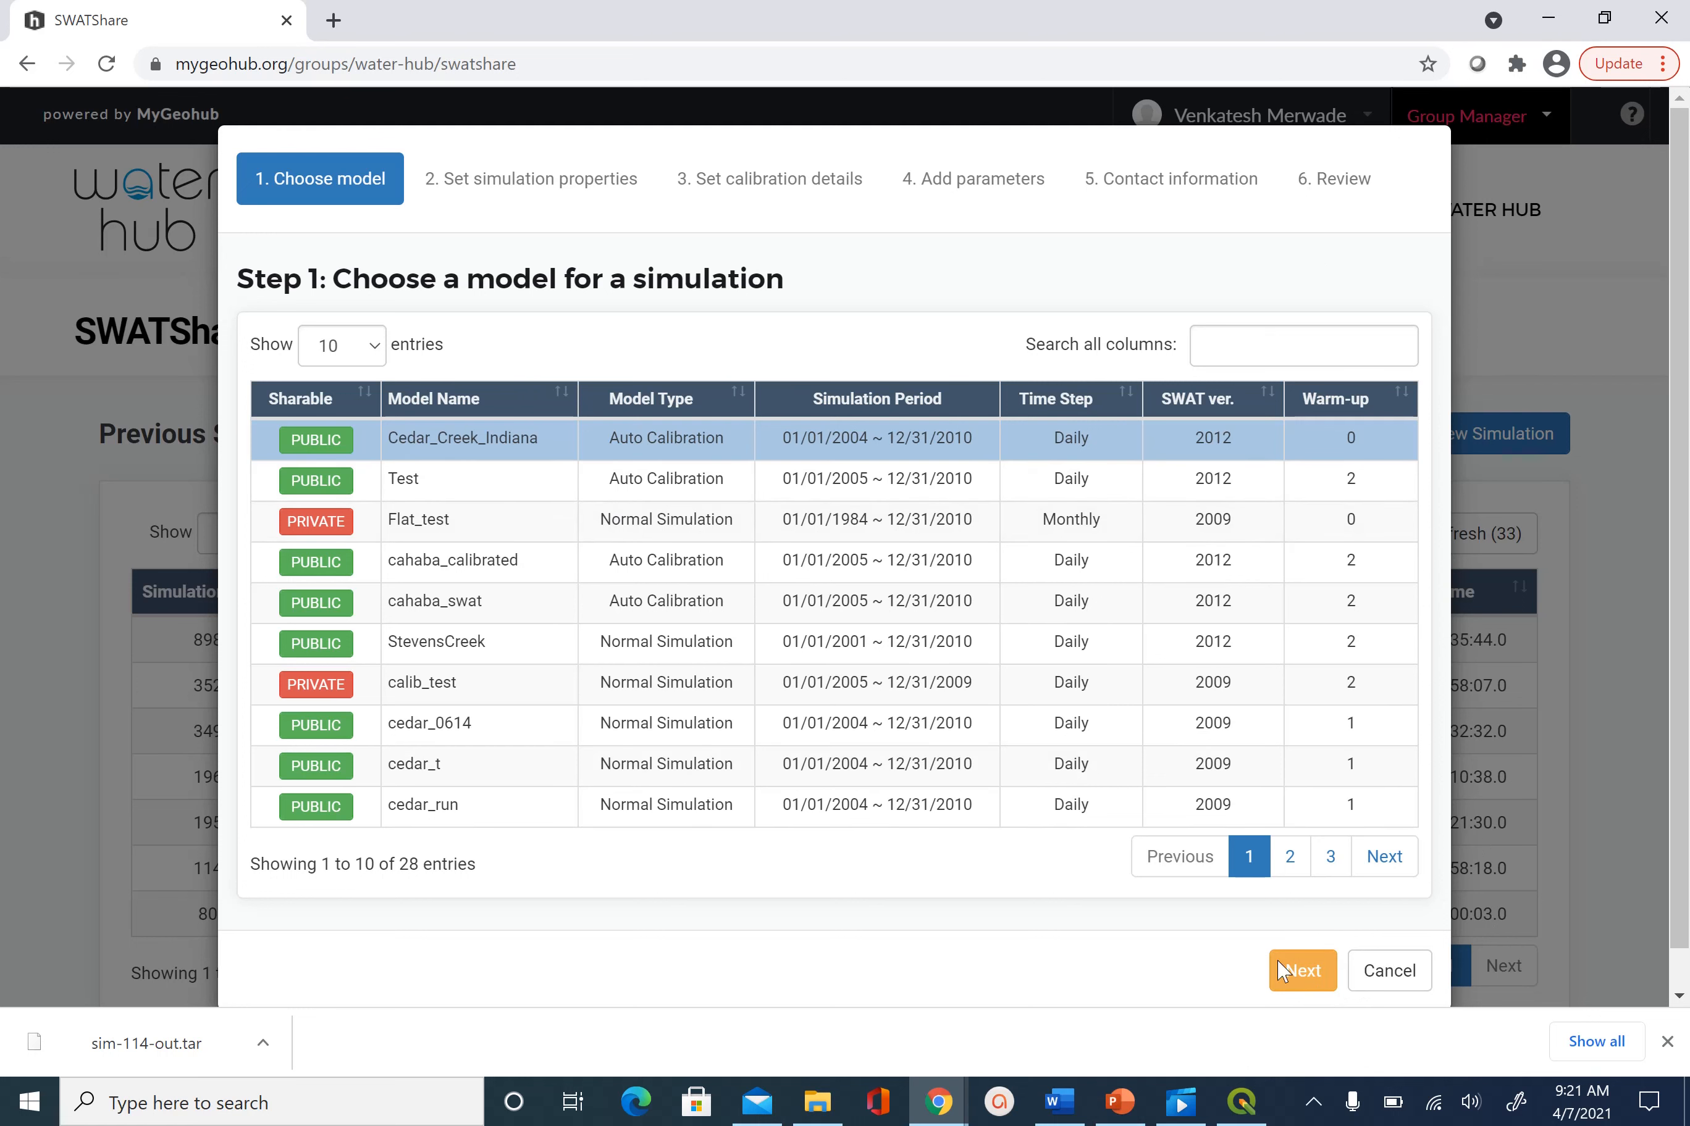
left_click(1301, 971)
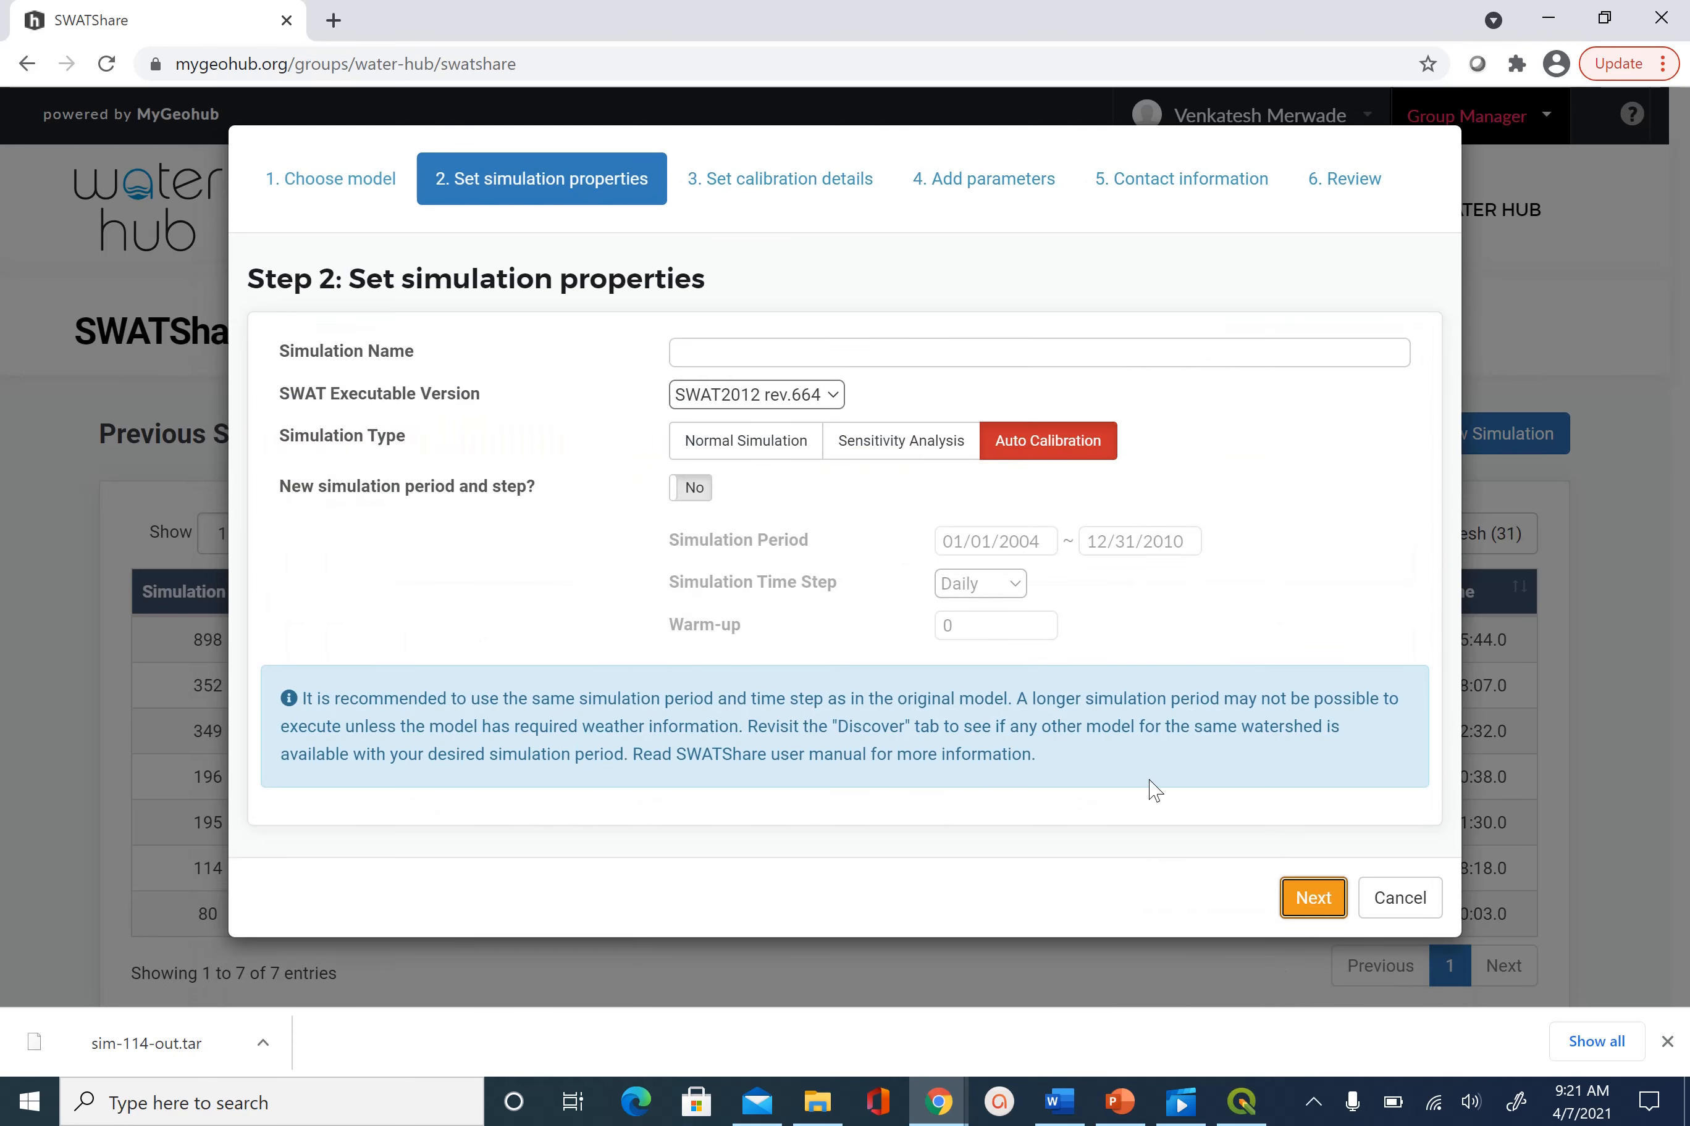
Enter 'Cedar_Creek_Auto_Calobraton_Test' as the Simulation Name
left_click(733, 354)
type("Cedar")
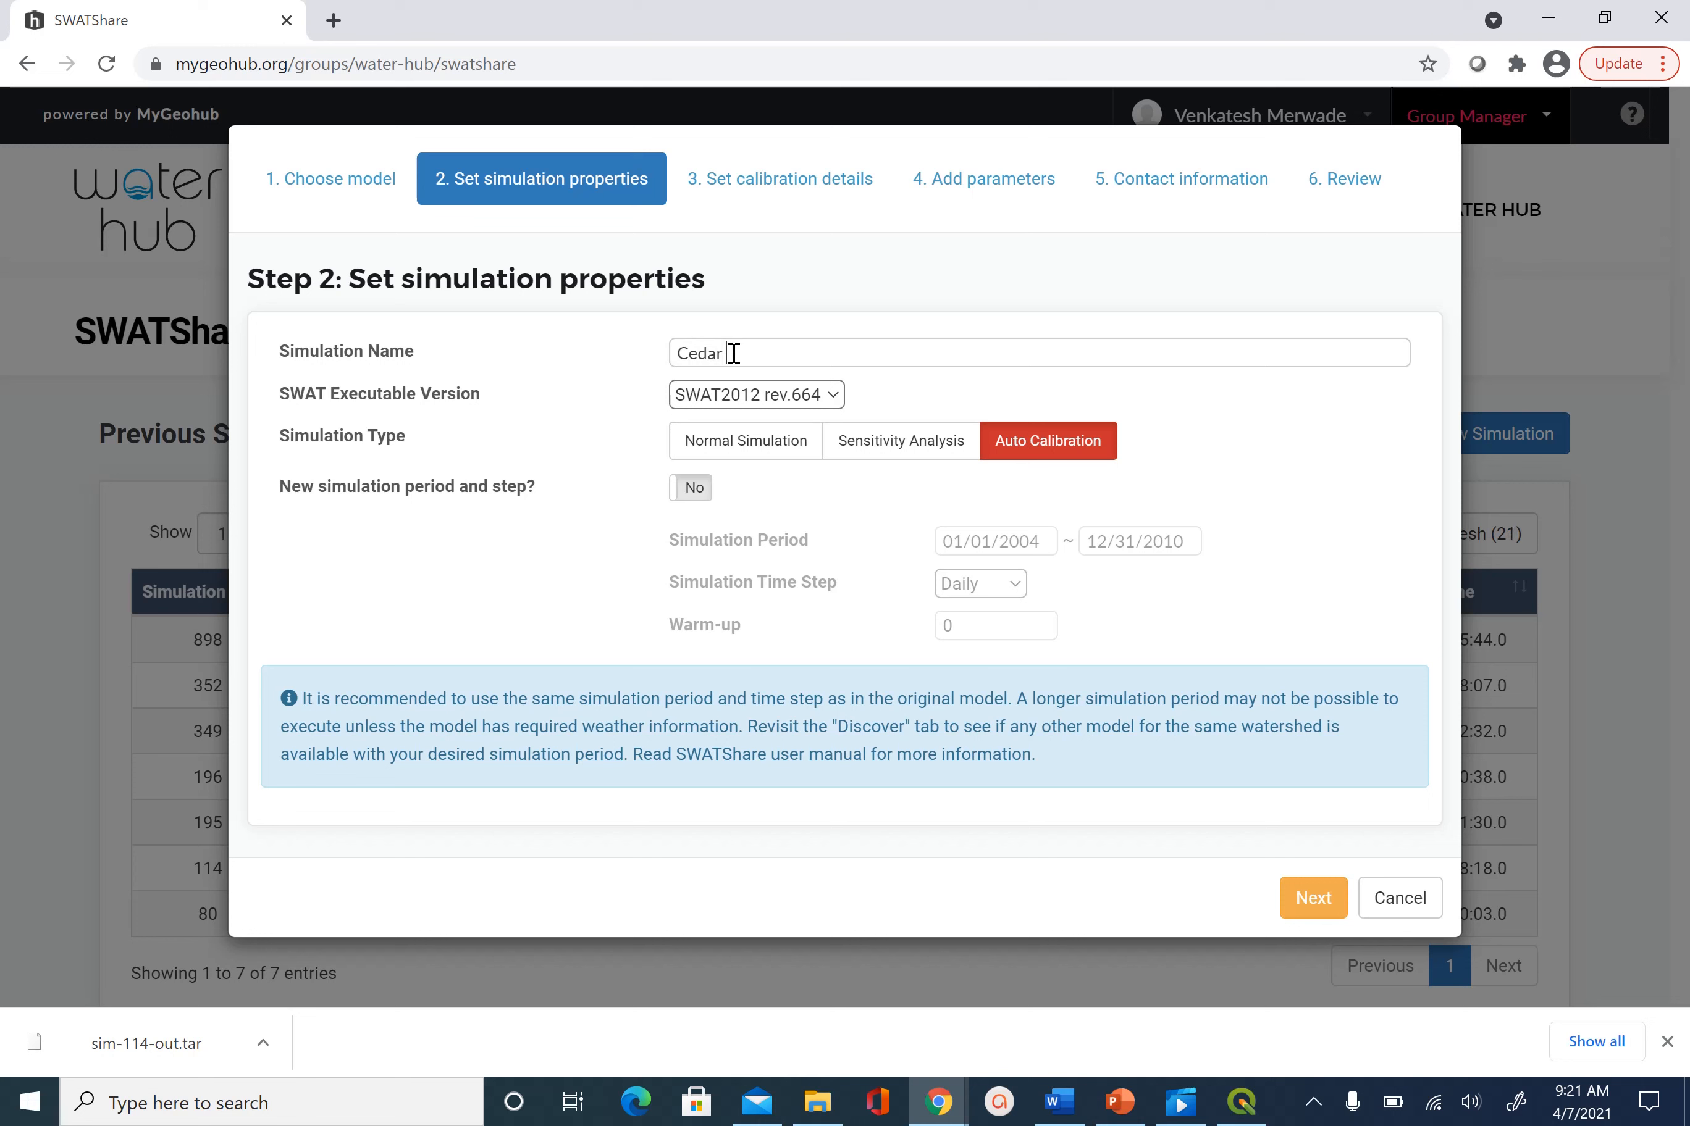
key("BackSpace")
type("_Creek_Auto_Calobraton_Test")
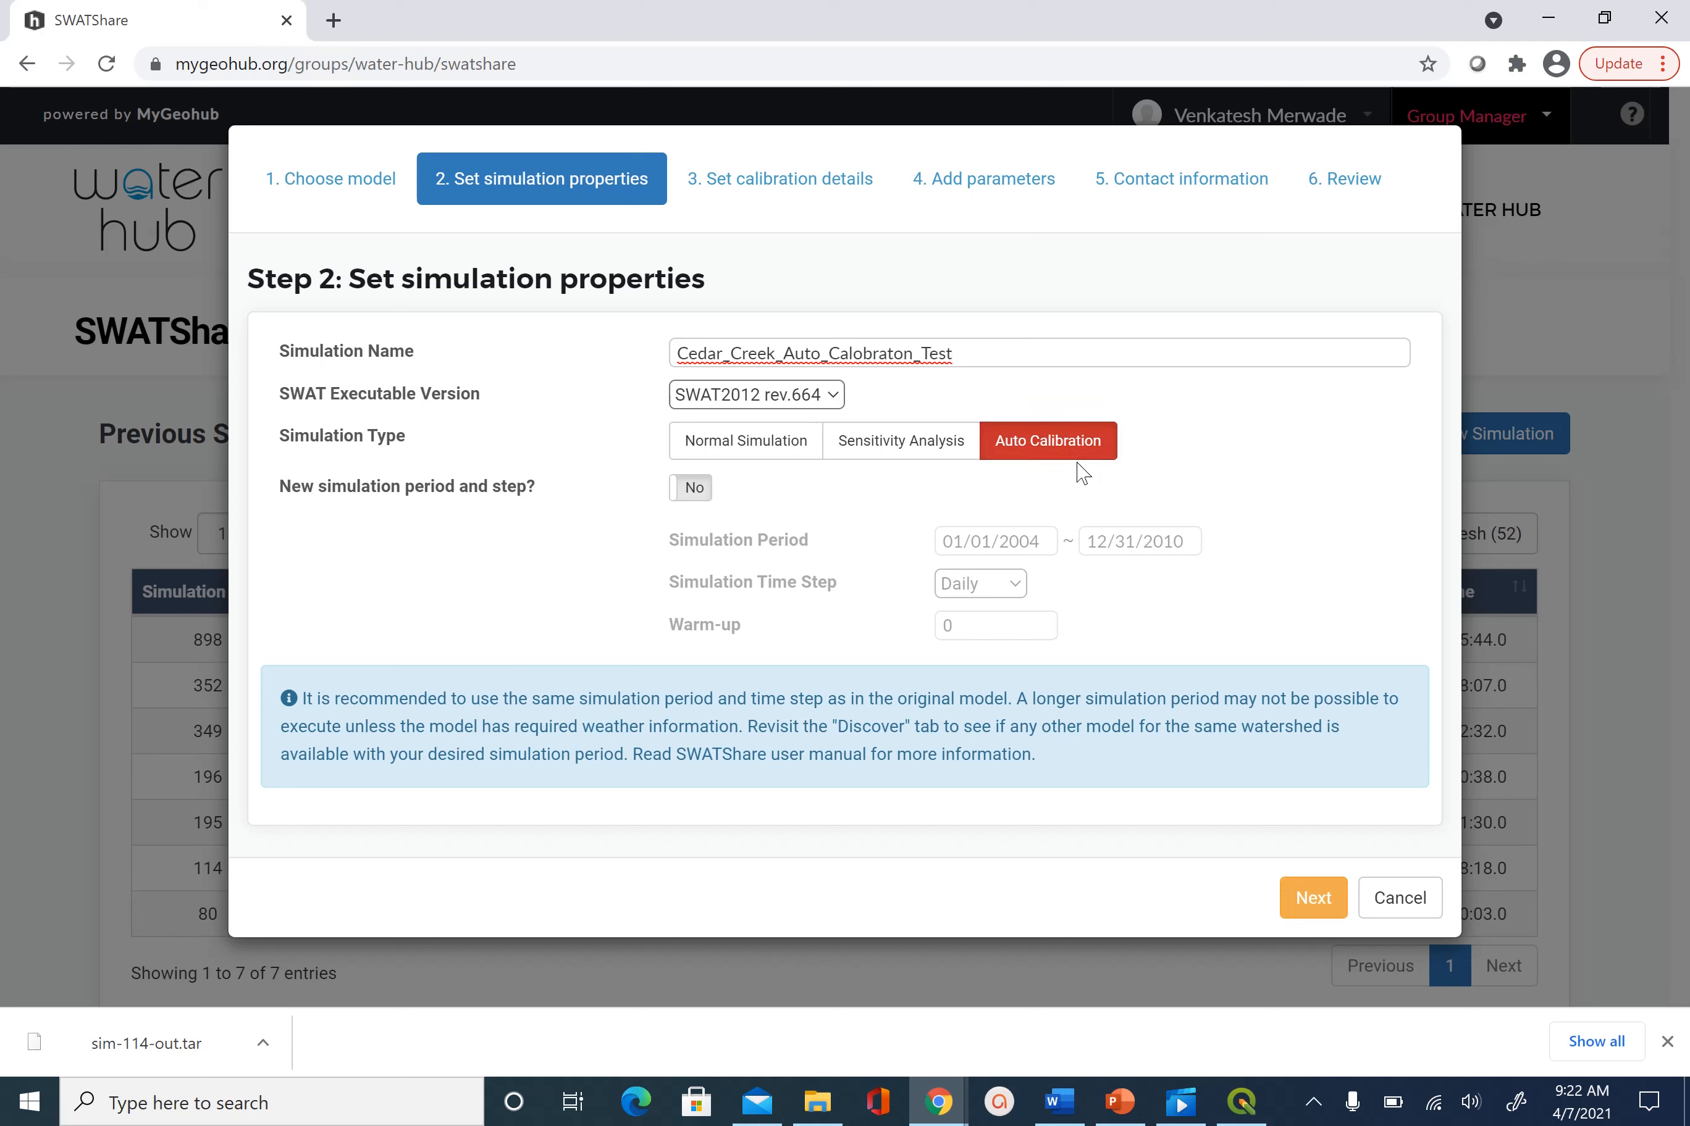
left_click(753, 451)
left_click(922, 448)
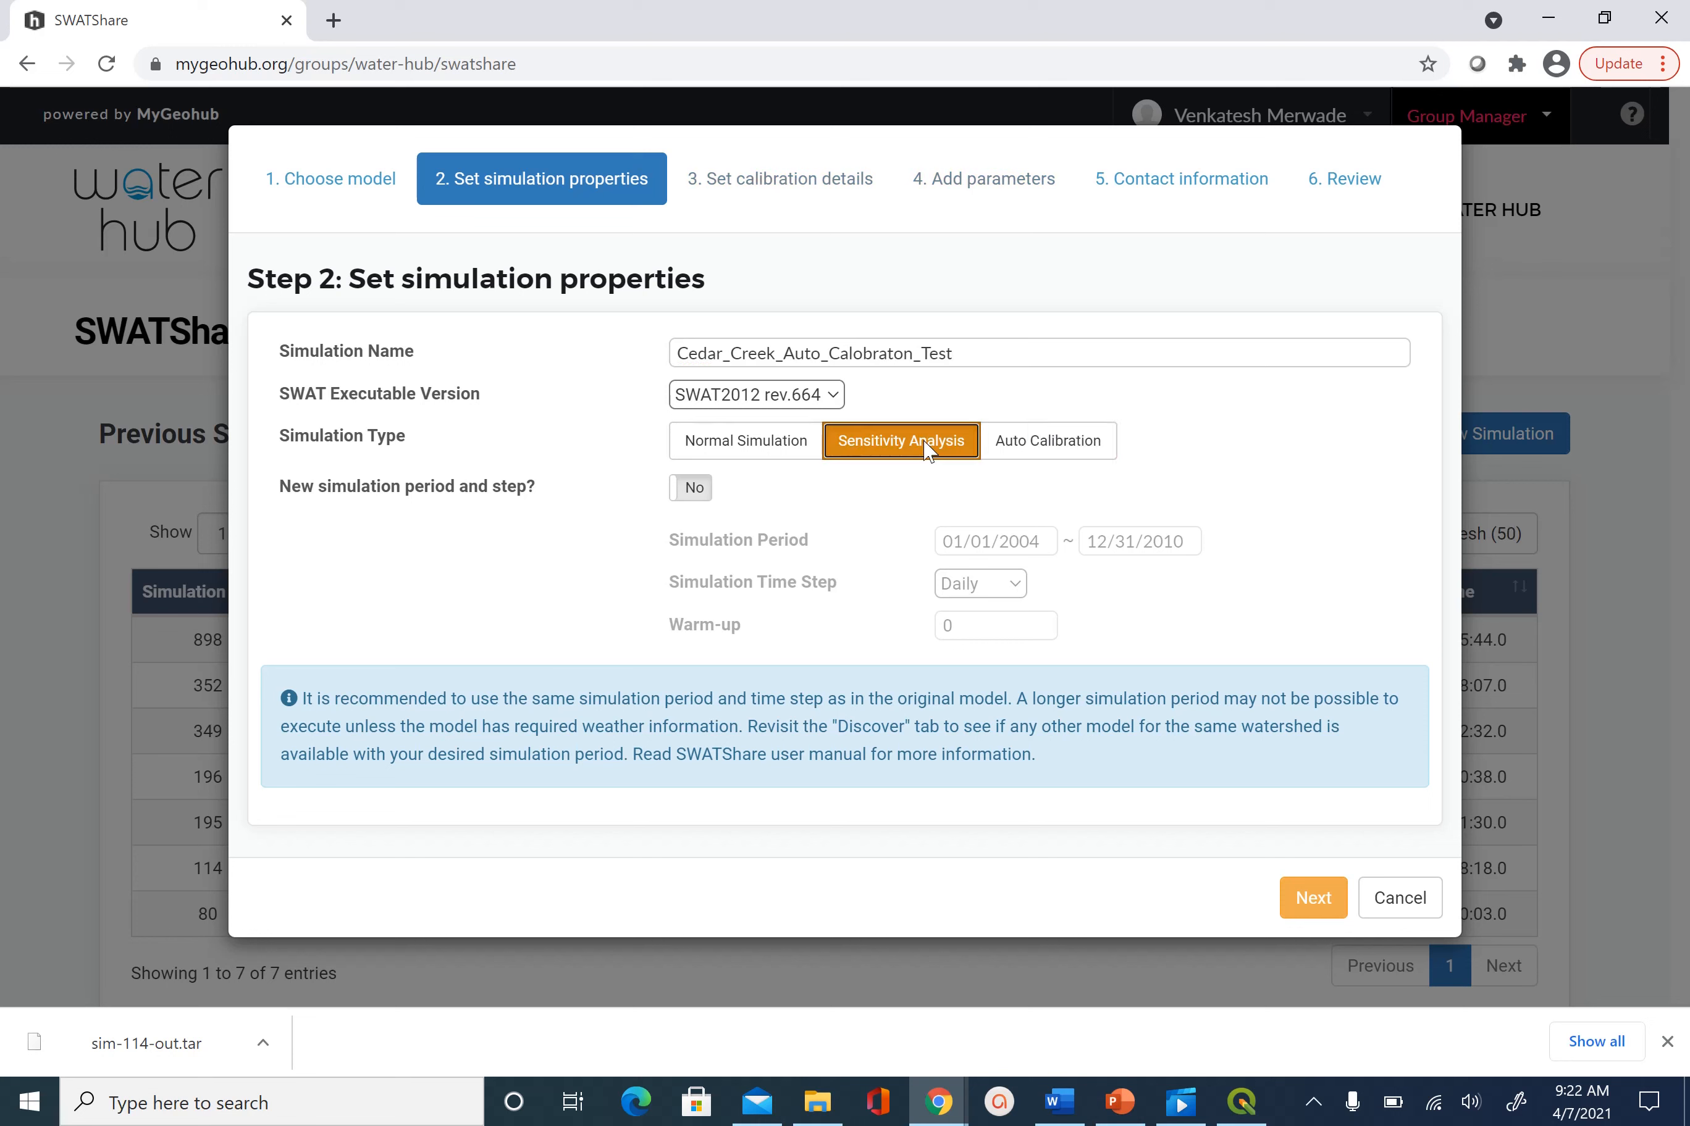
left_click(1065, 452)
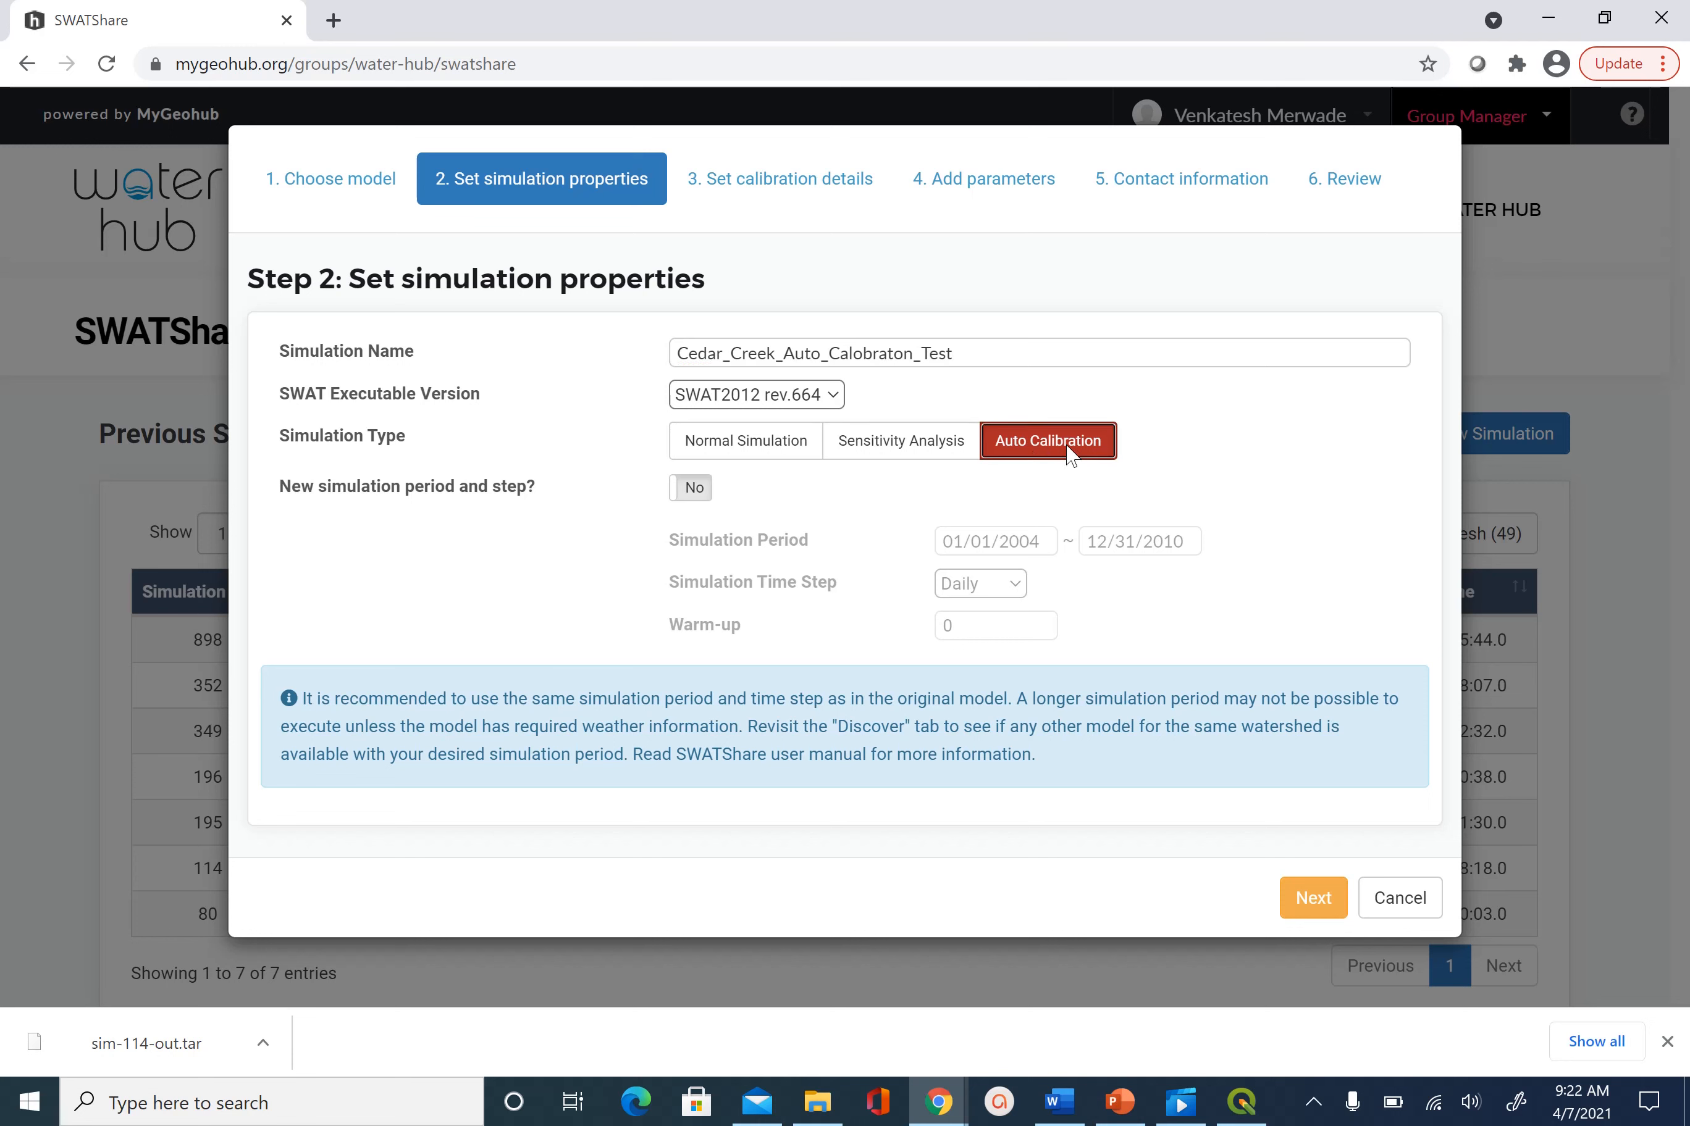
left_click(907, 452)
left_click(771, 457)
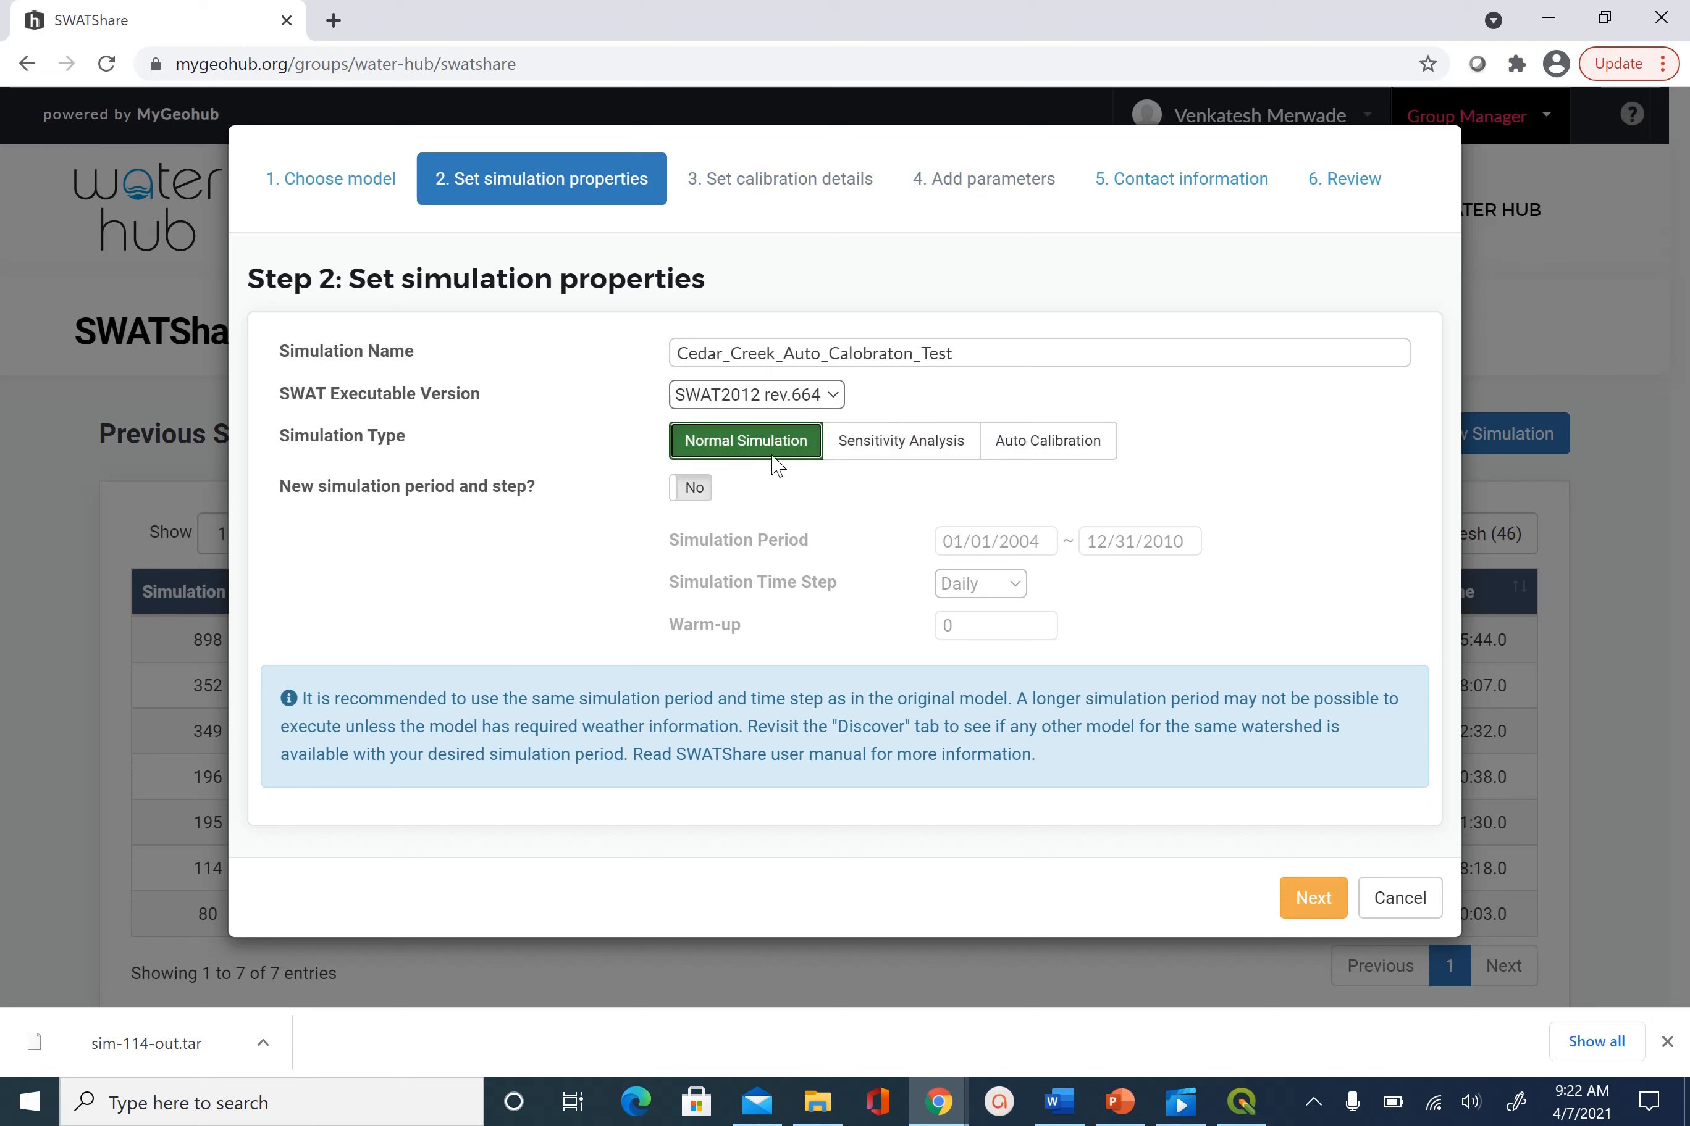
left_click(932, 451)
left_click(1062, 456)
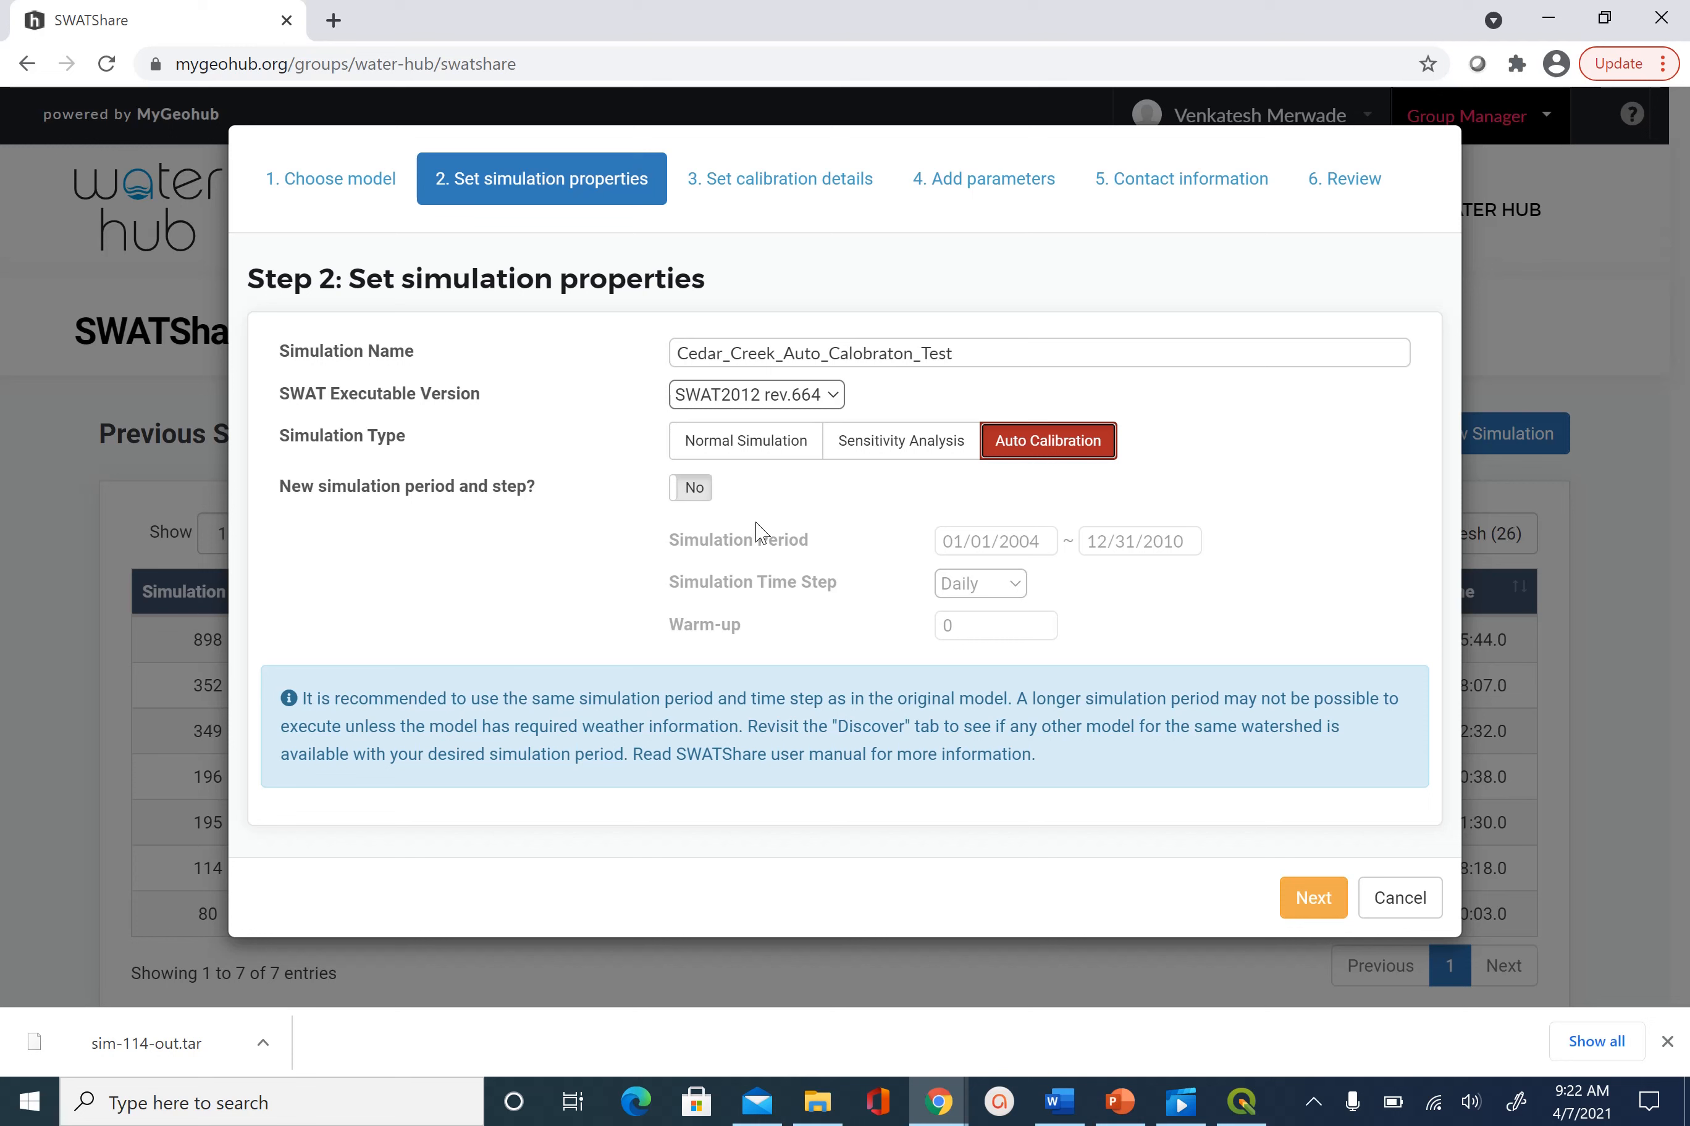
left_click(700, 491)
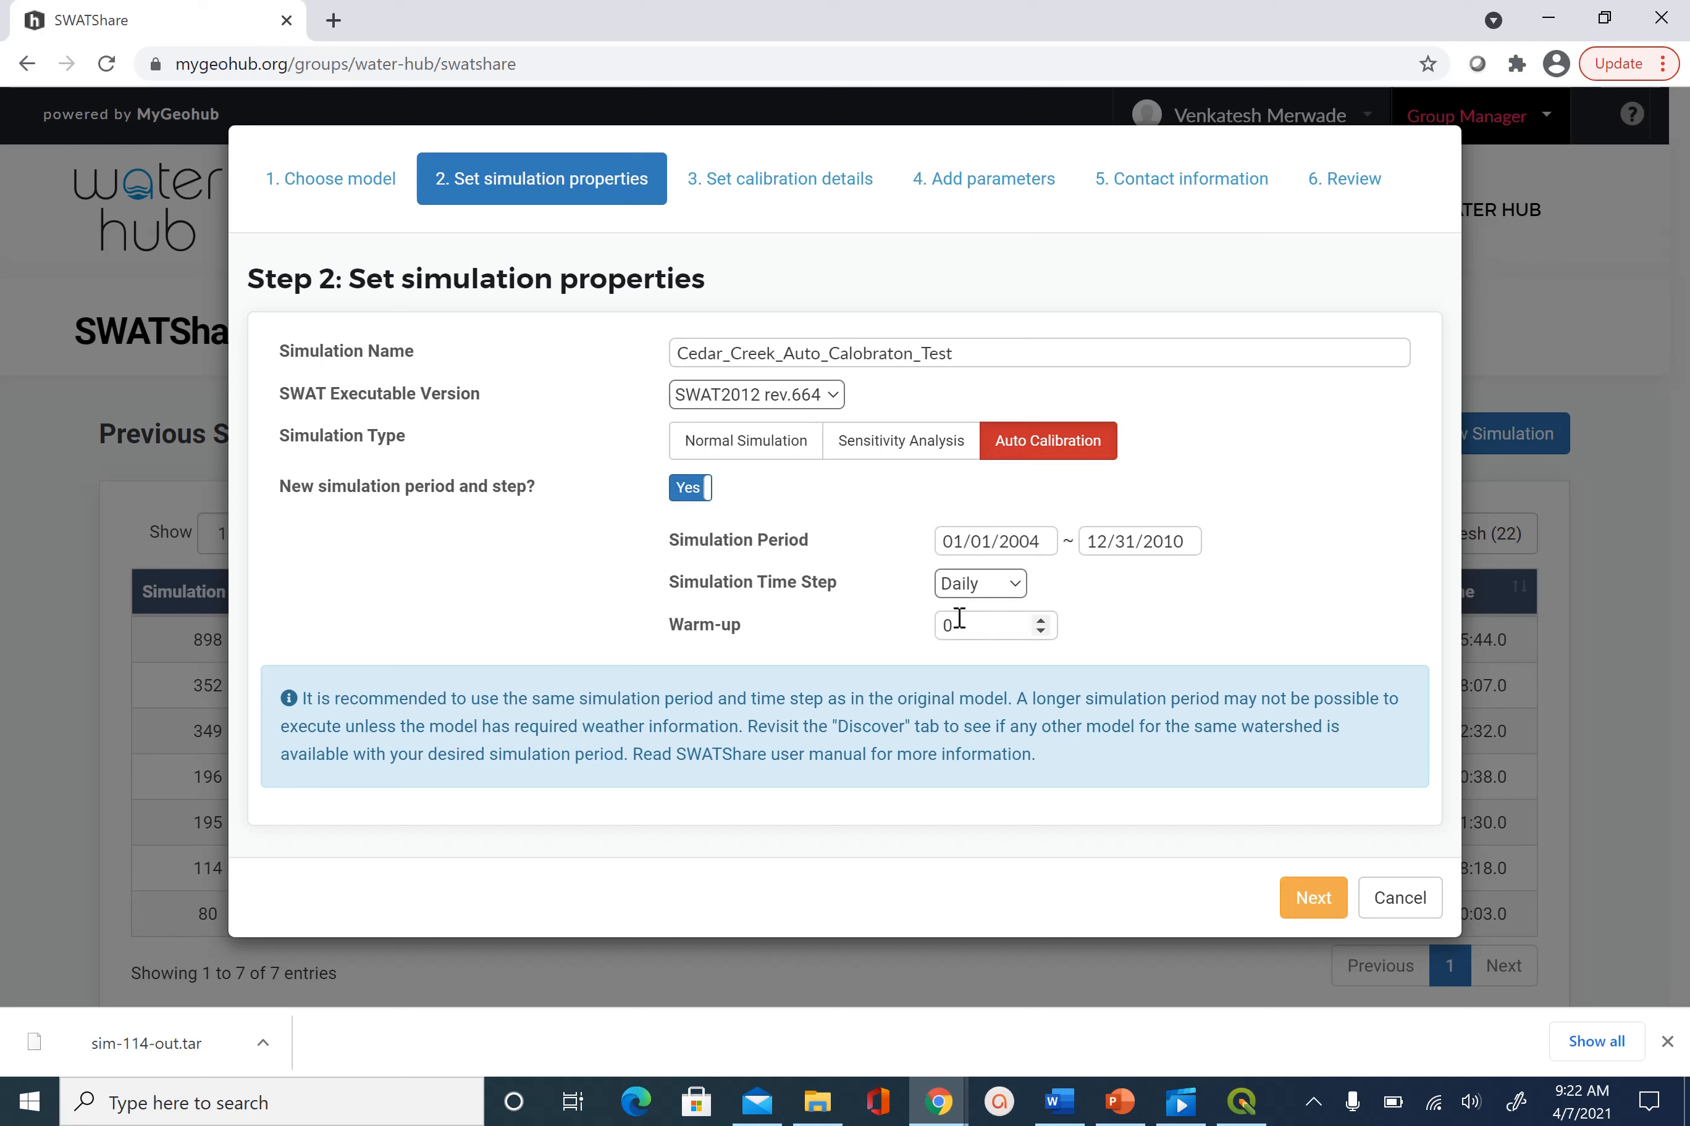
left_click(701, 494)
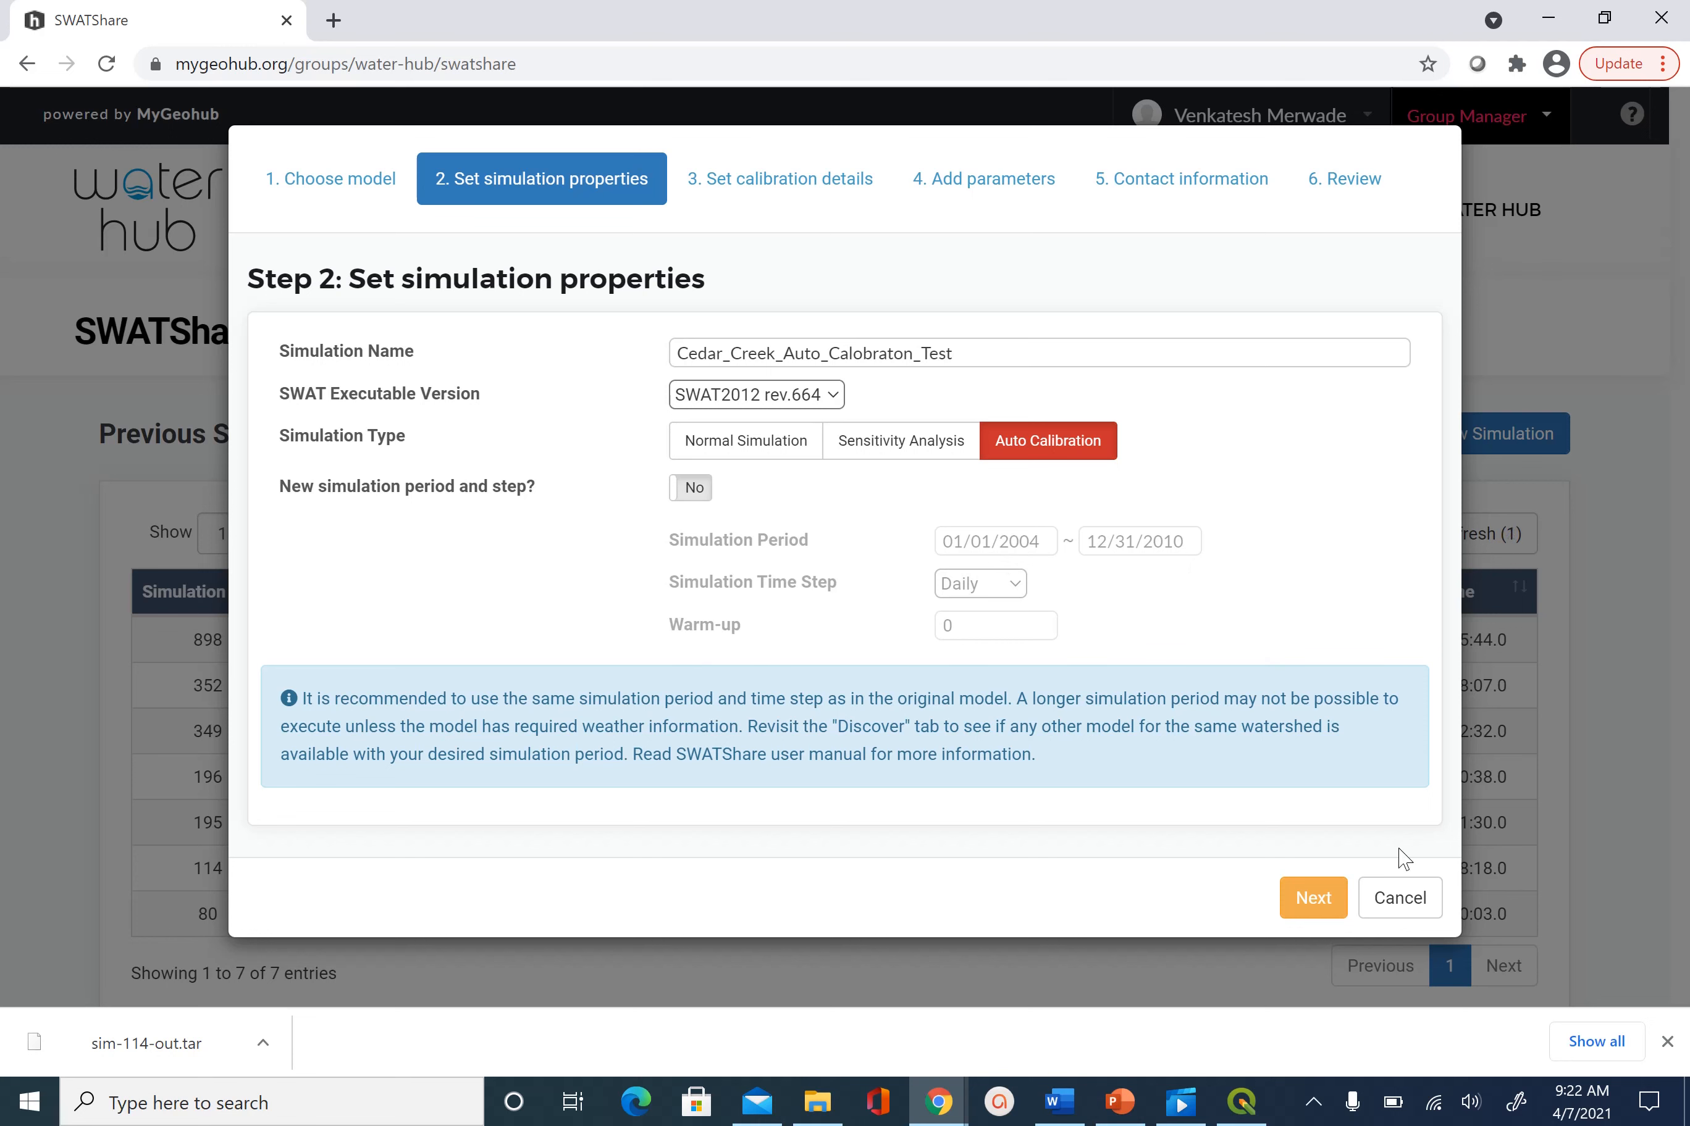
Advance to Step 3 and set Generations to 2 and Iterations to 6
left_click(1317, 898)
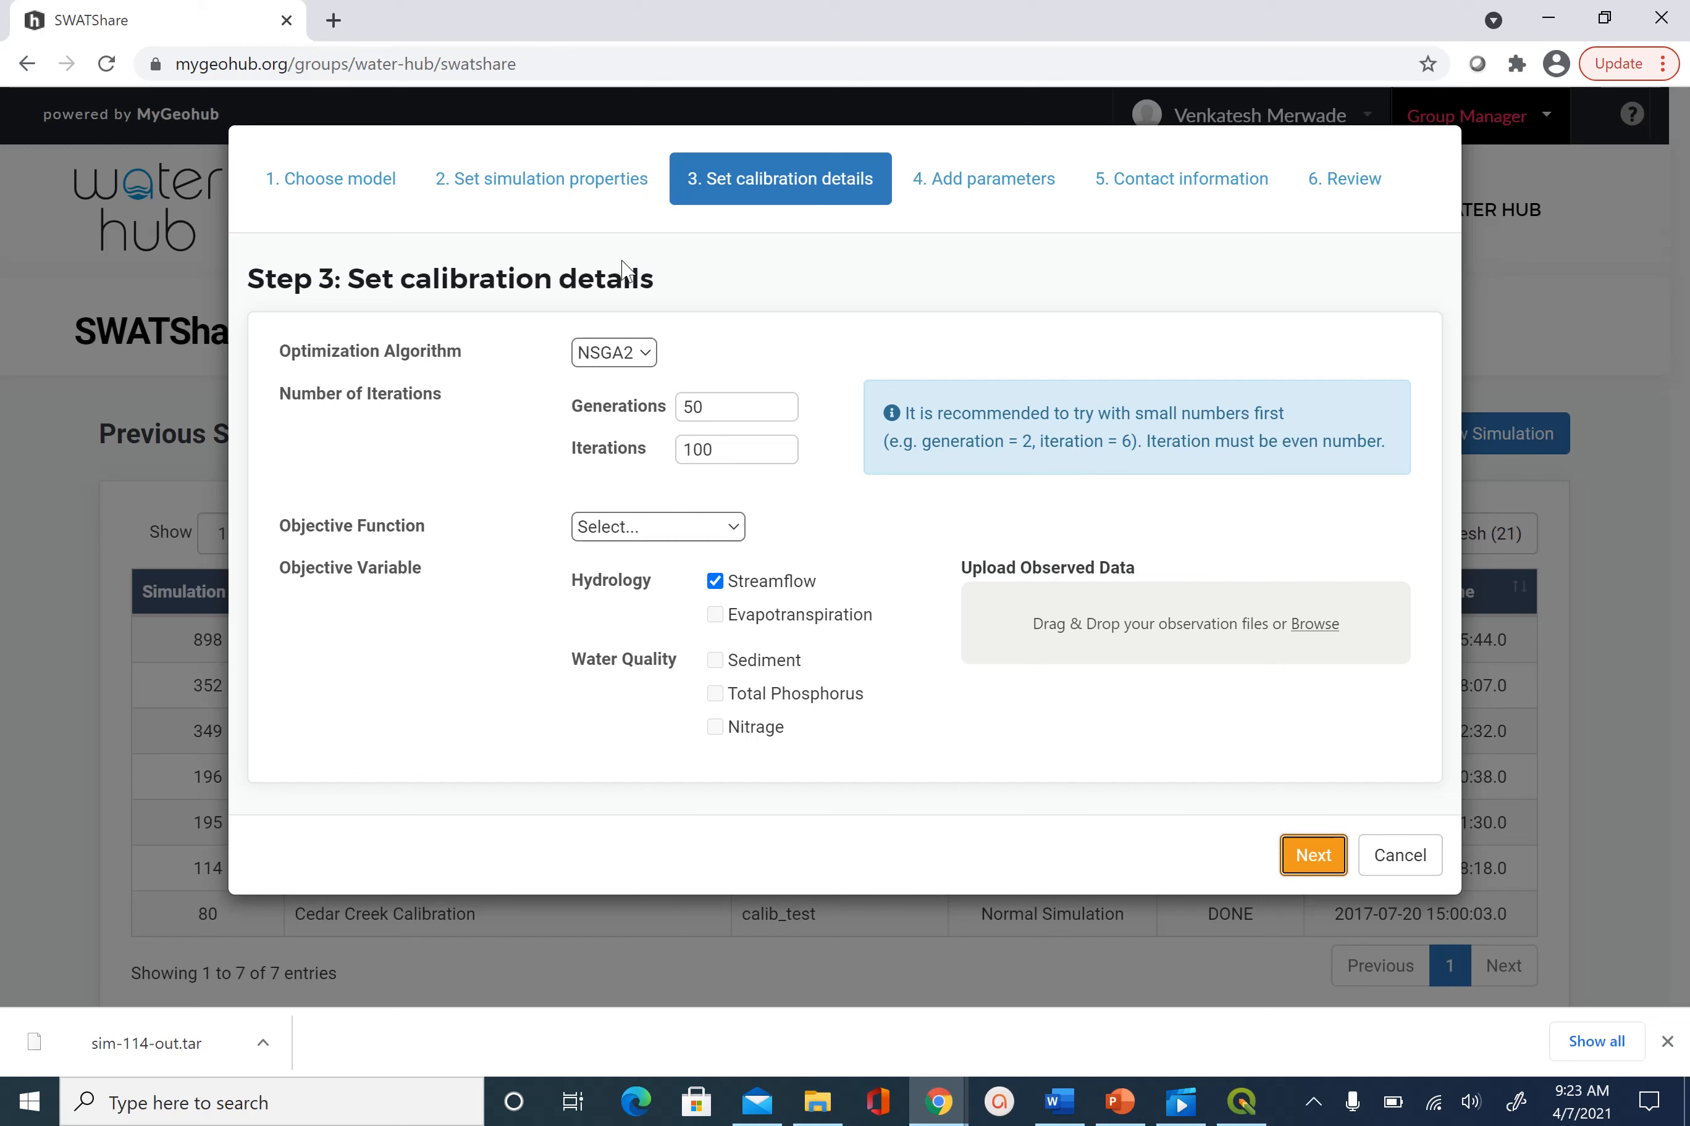
double_click(725, 407)
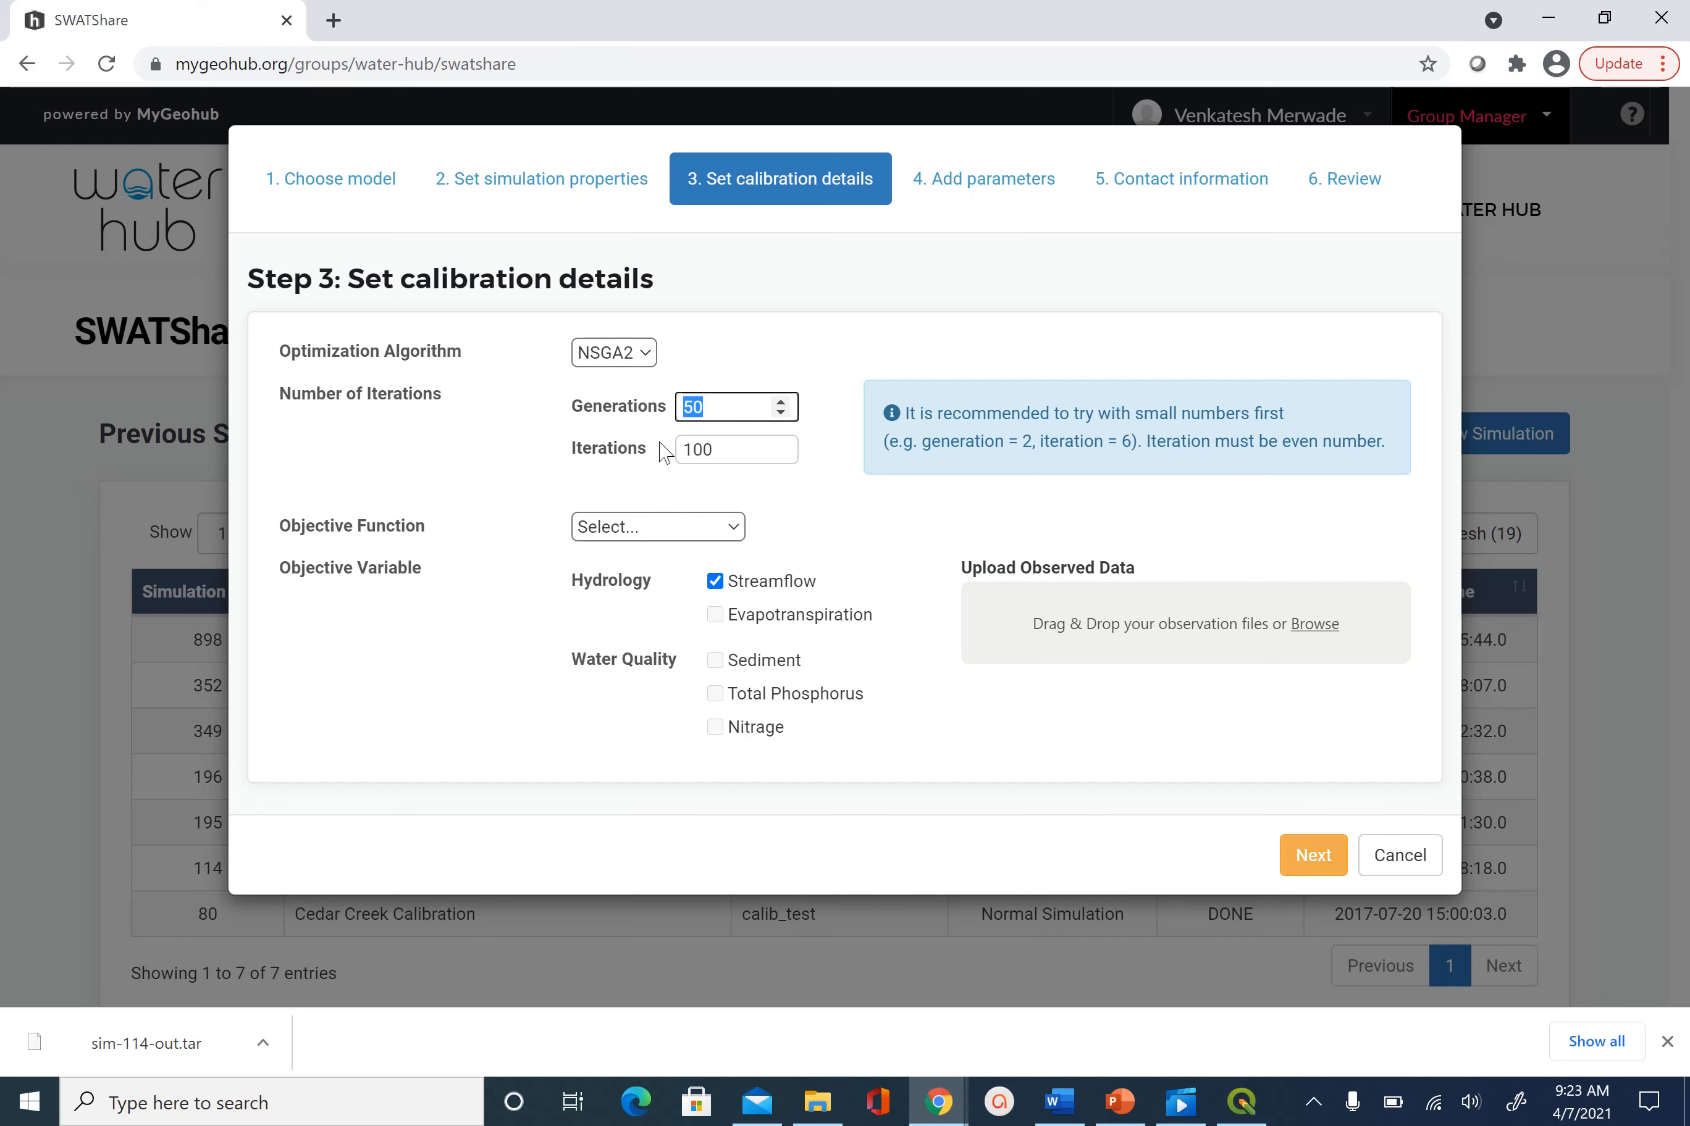
type("3")
double_click(746, 450)
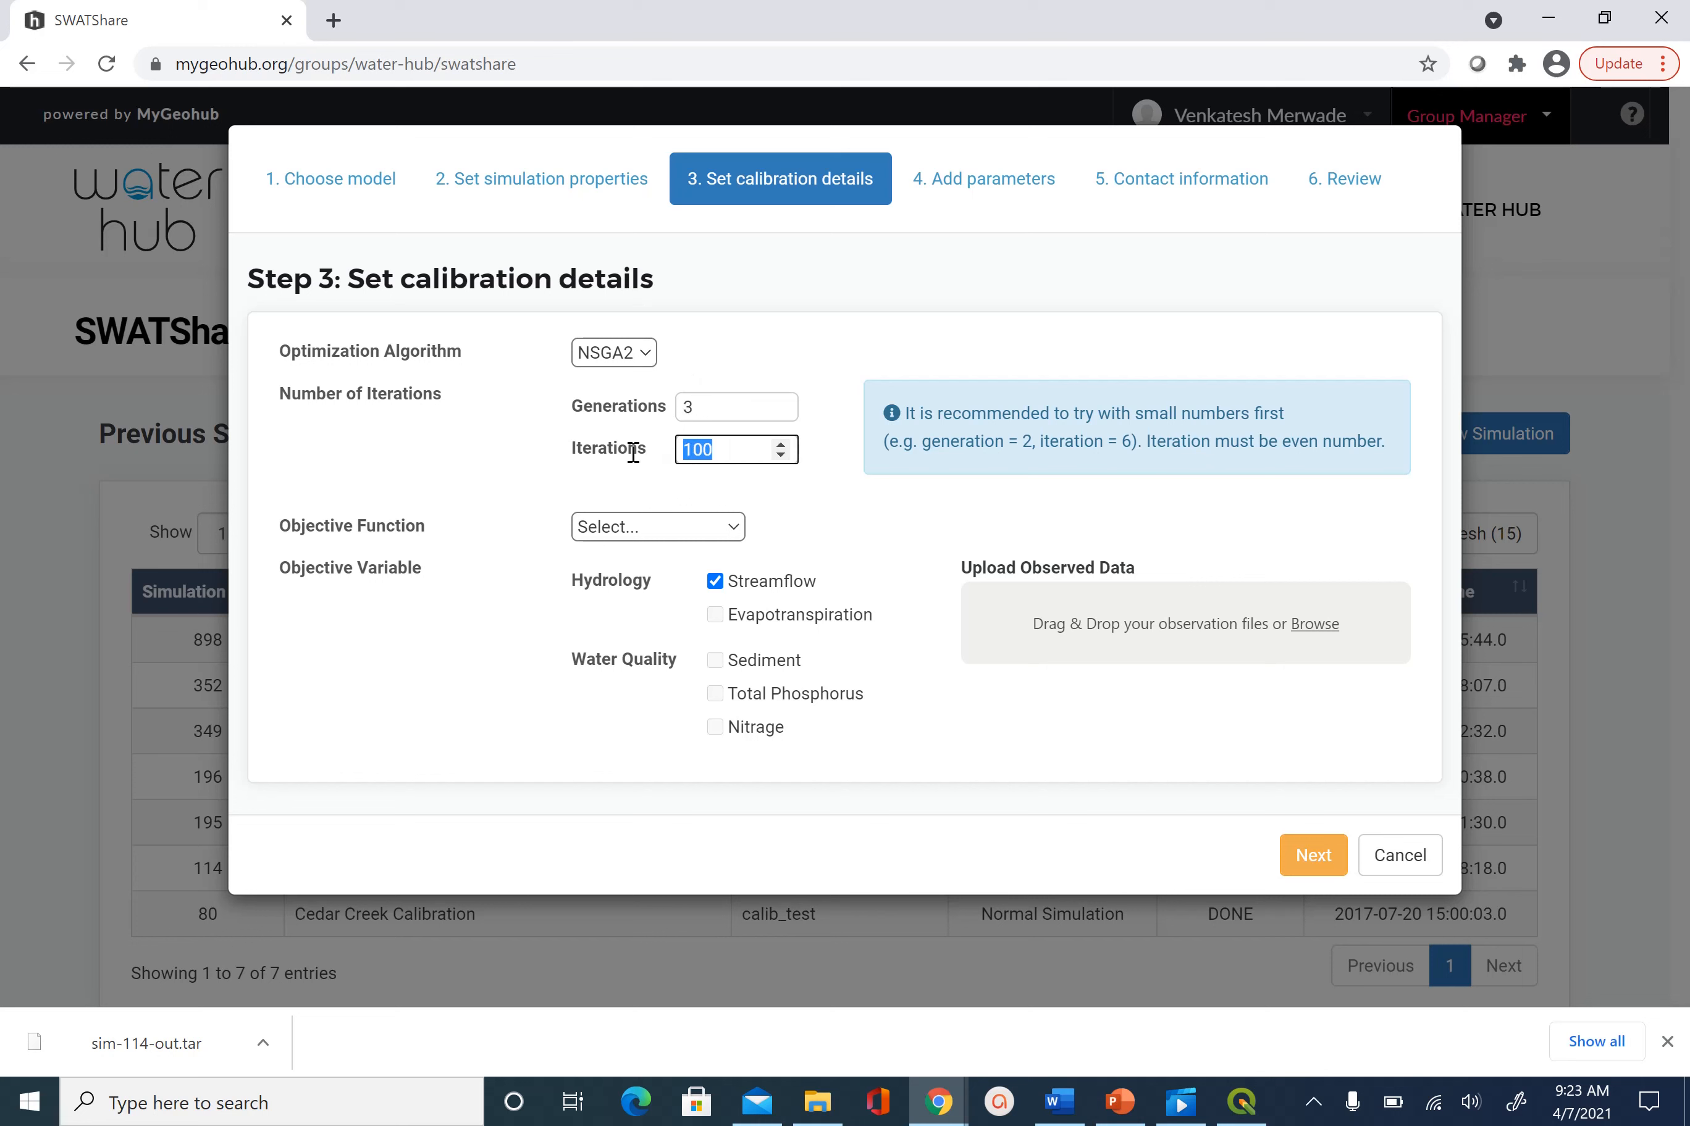
type("6")
left_click_drag(724, 407, 658, 436)
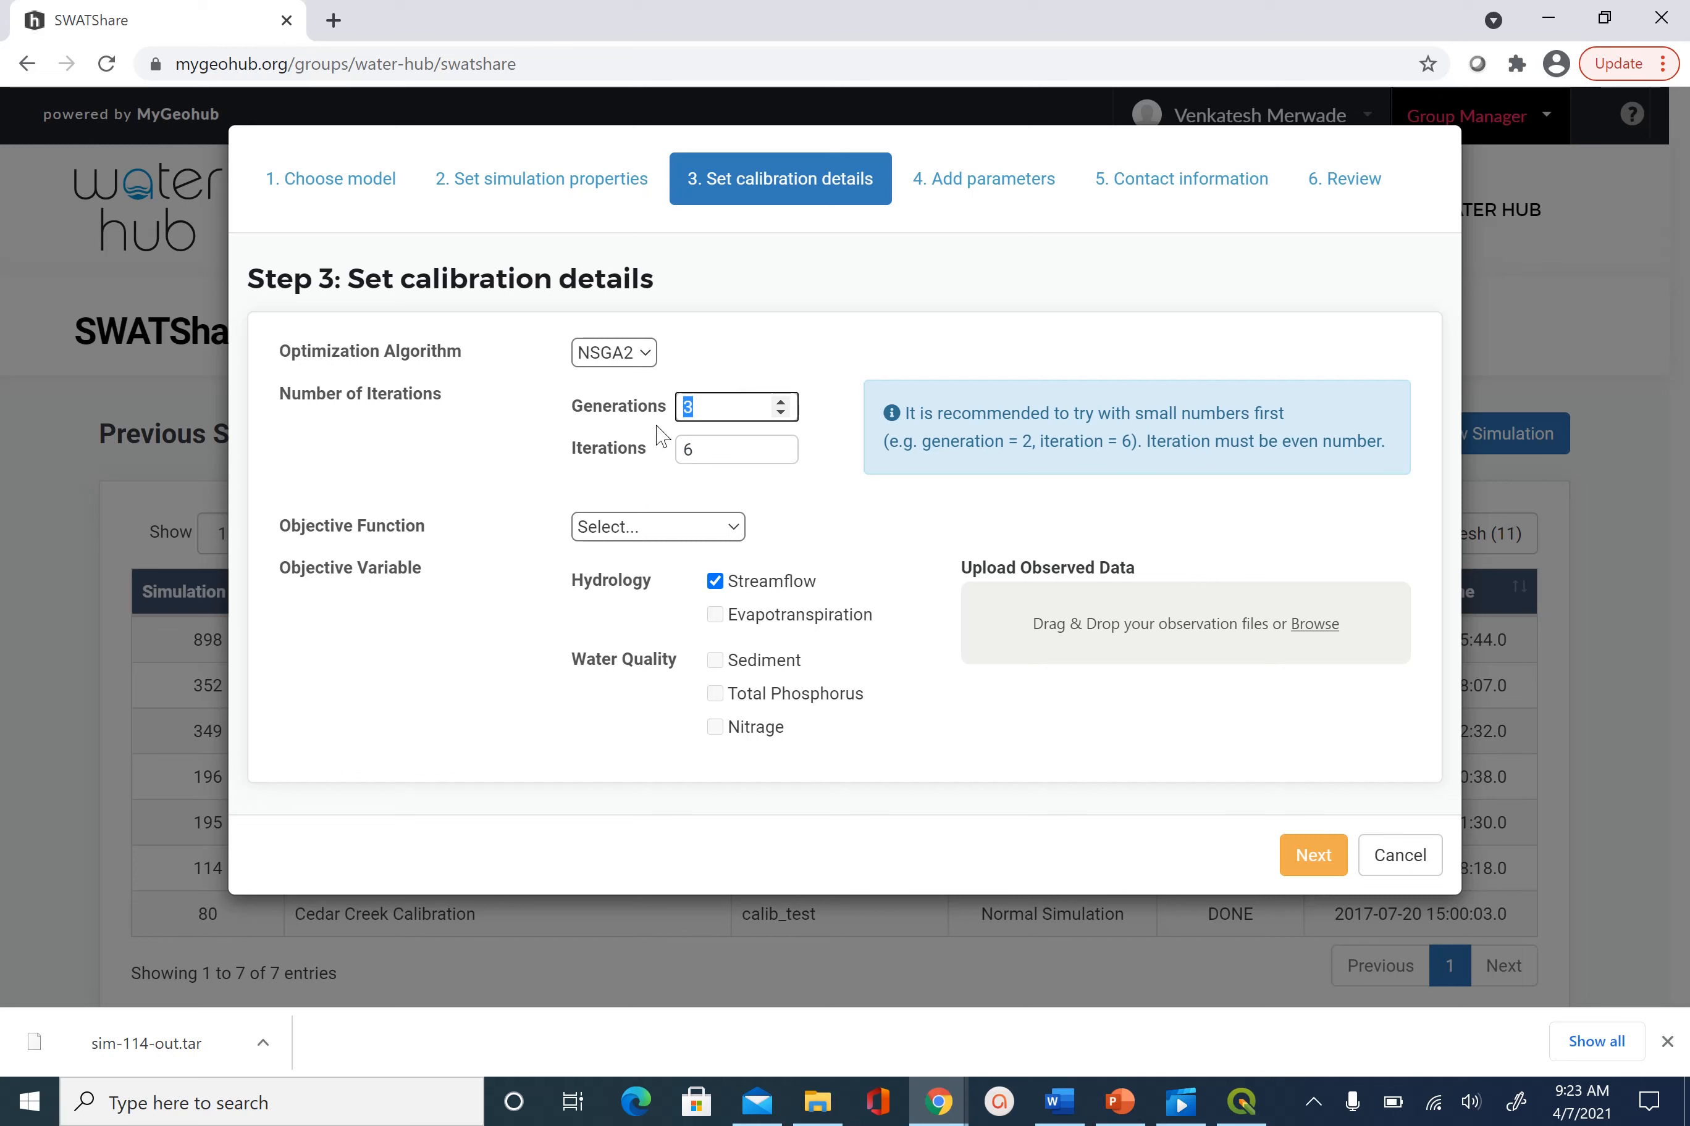
type("2")
Choose NSE from the Objective Function dropdown
left_click(742, 526)
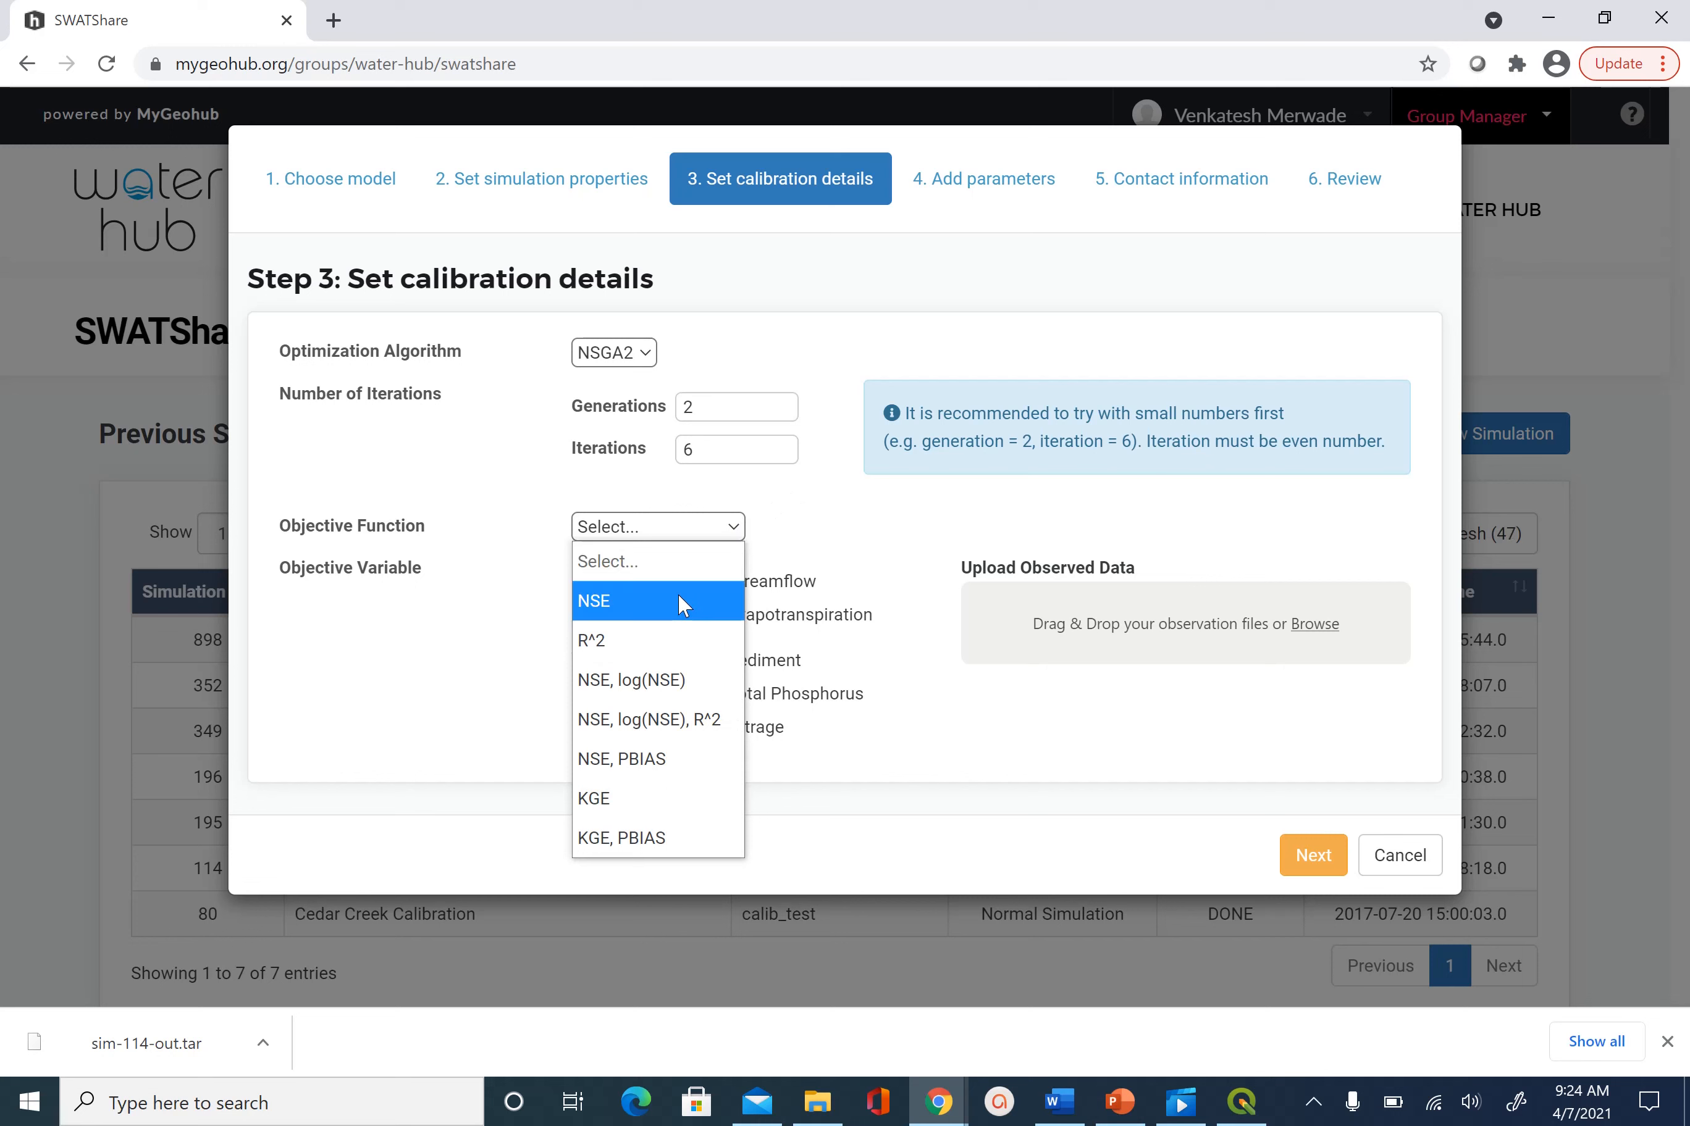
left_click(626, 612)
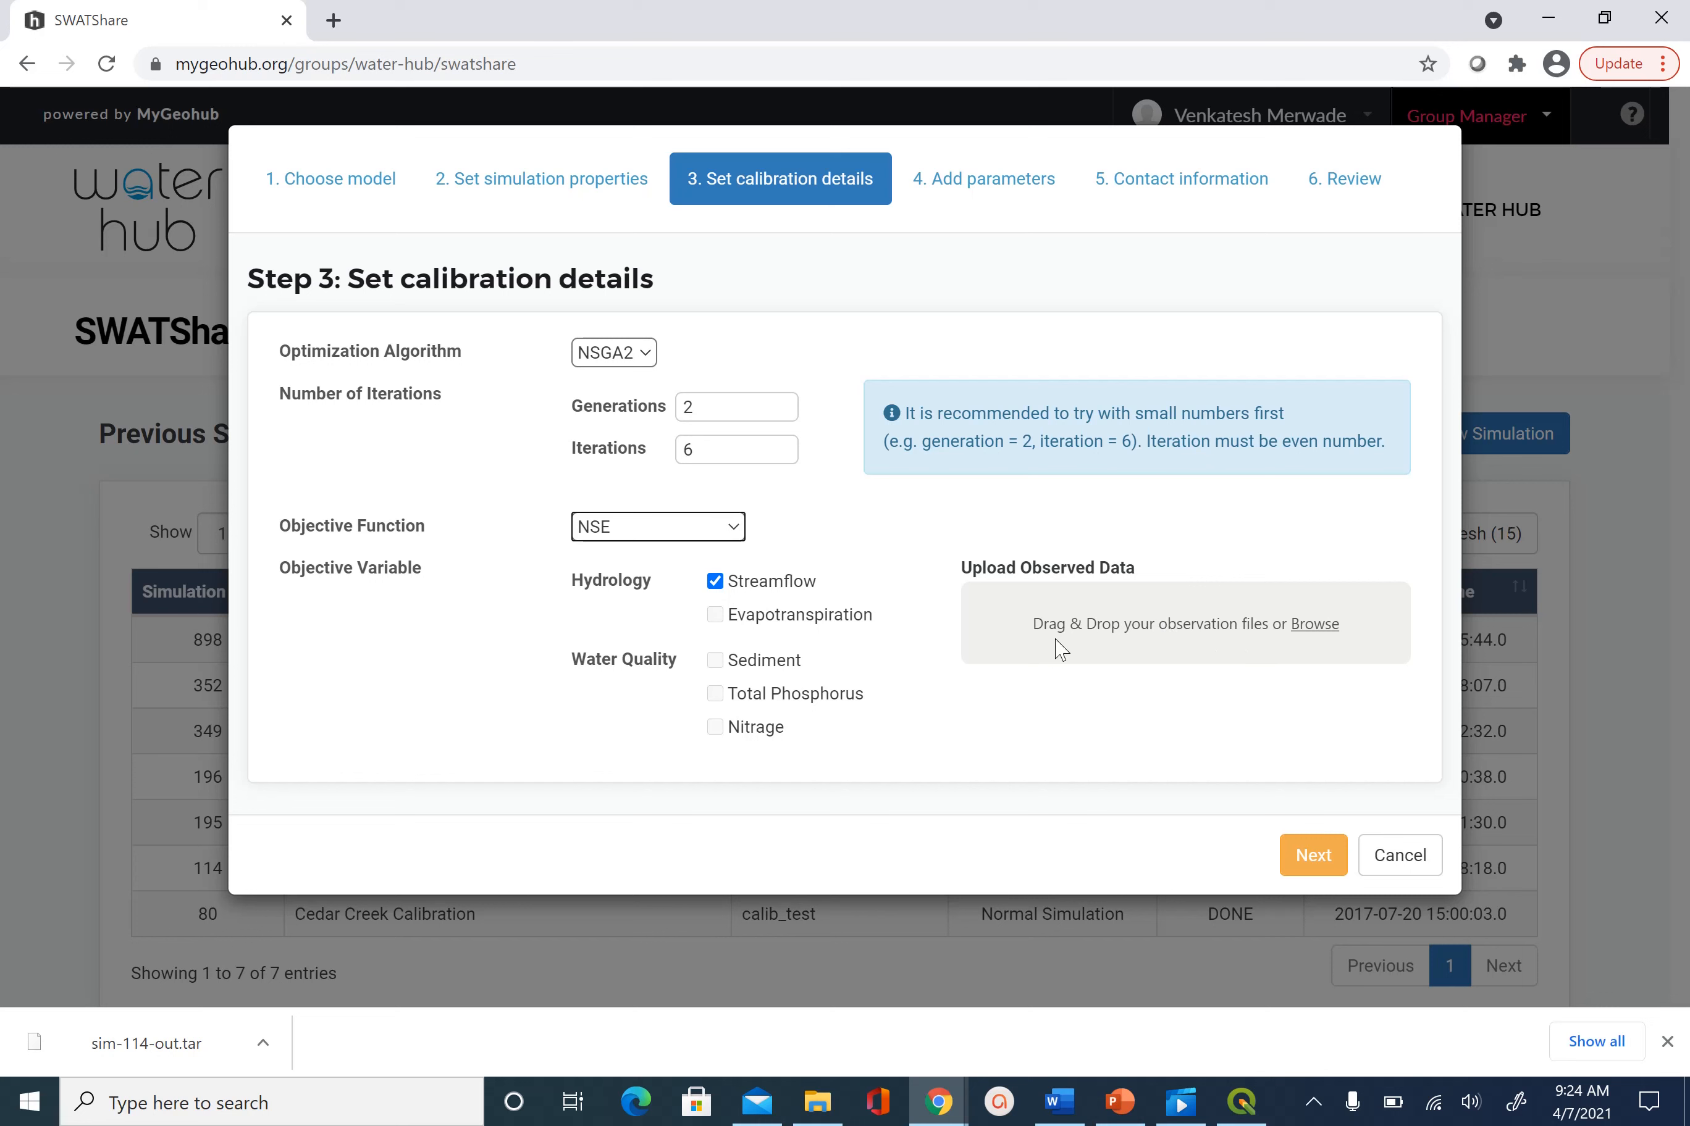
Upload obs_rch_streamflow.csv from the qswat/cedar_swat folder as the observed data file
left_click(1319, 632)
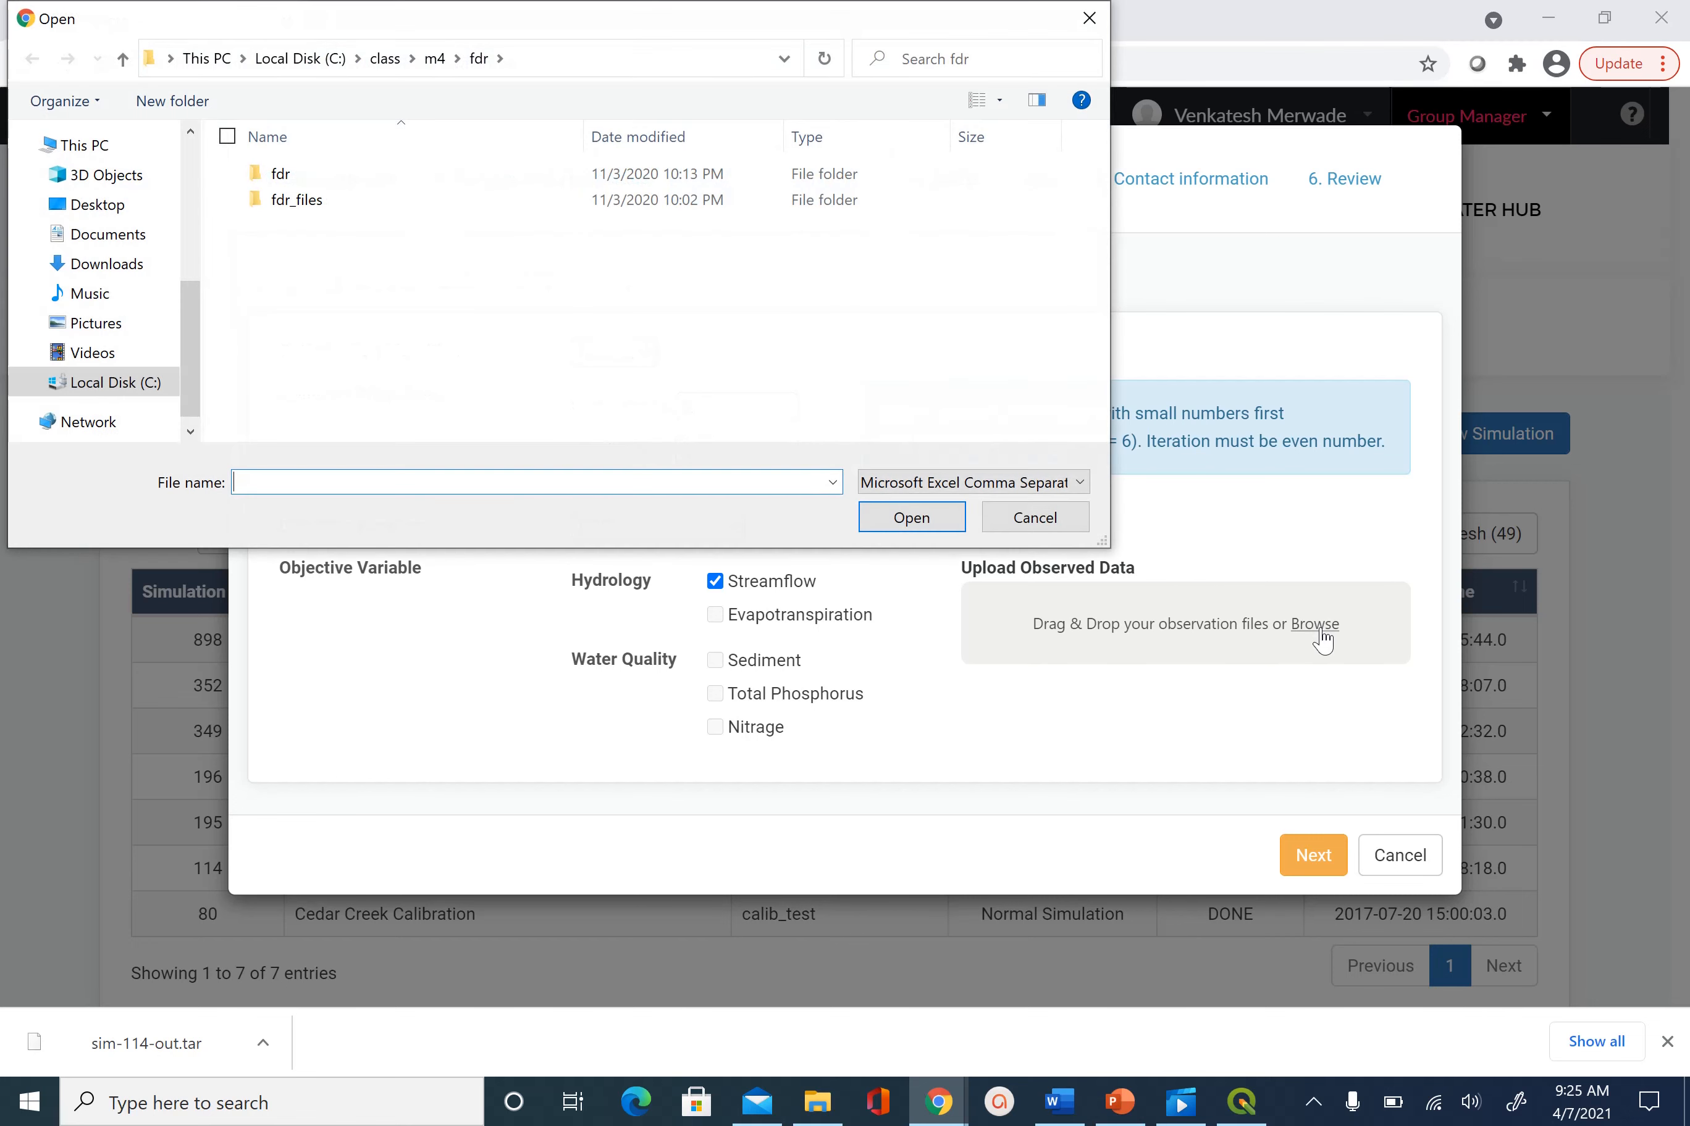
left_click(386, 58)
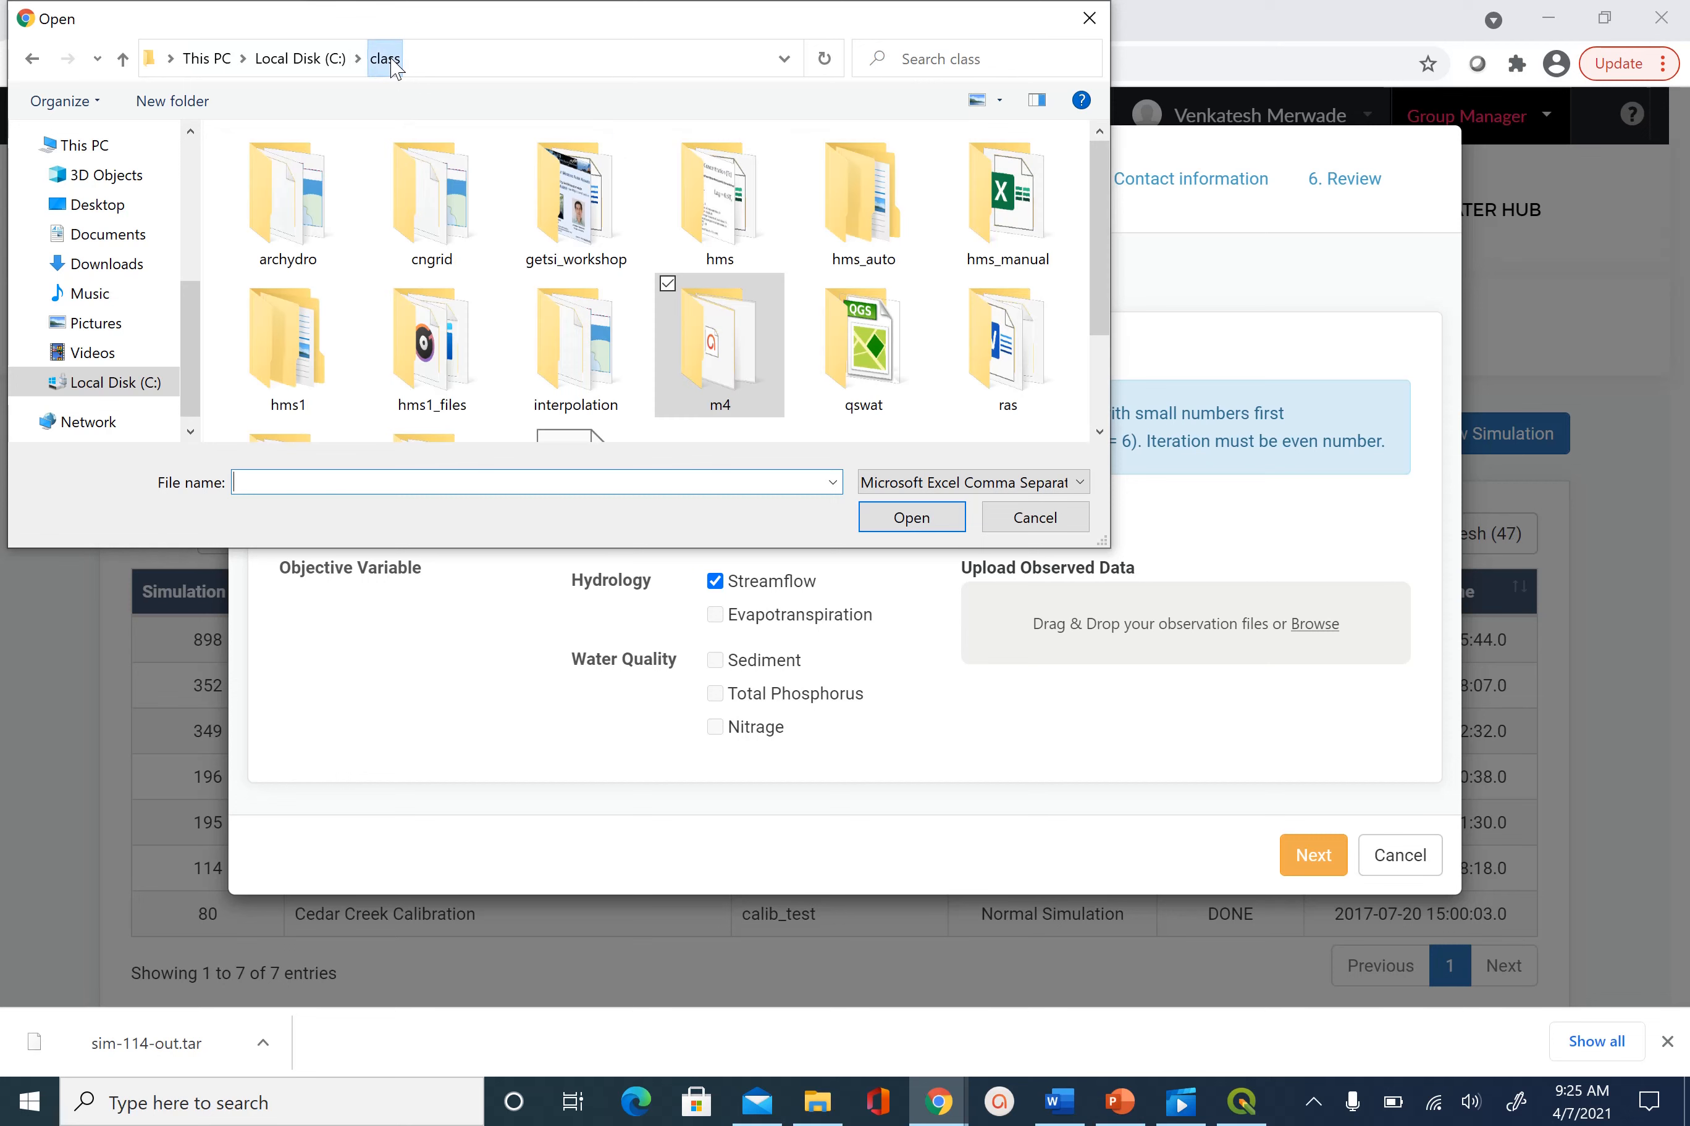
scroll(938, 378, "down", 2)
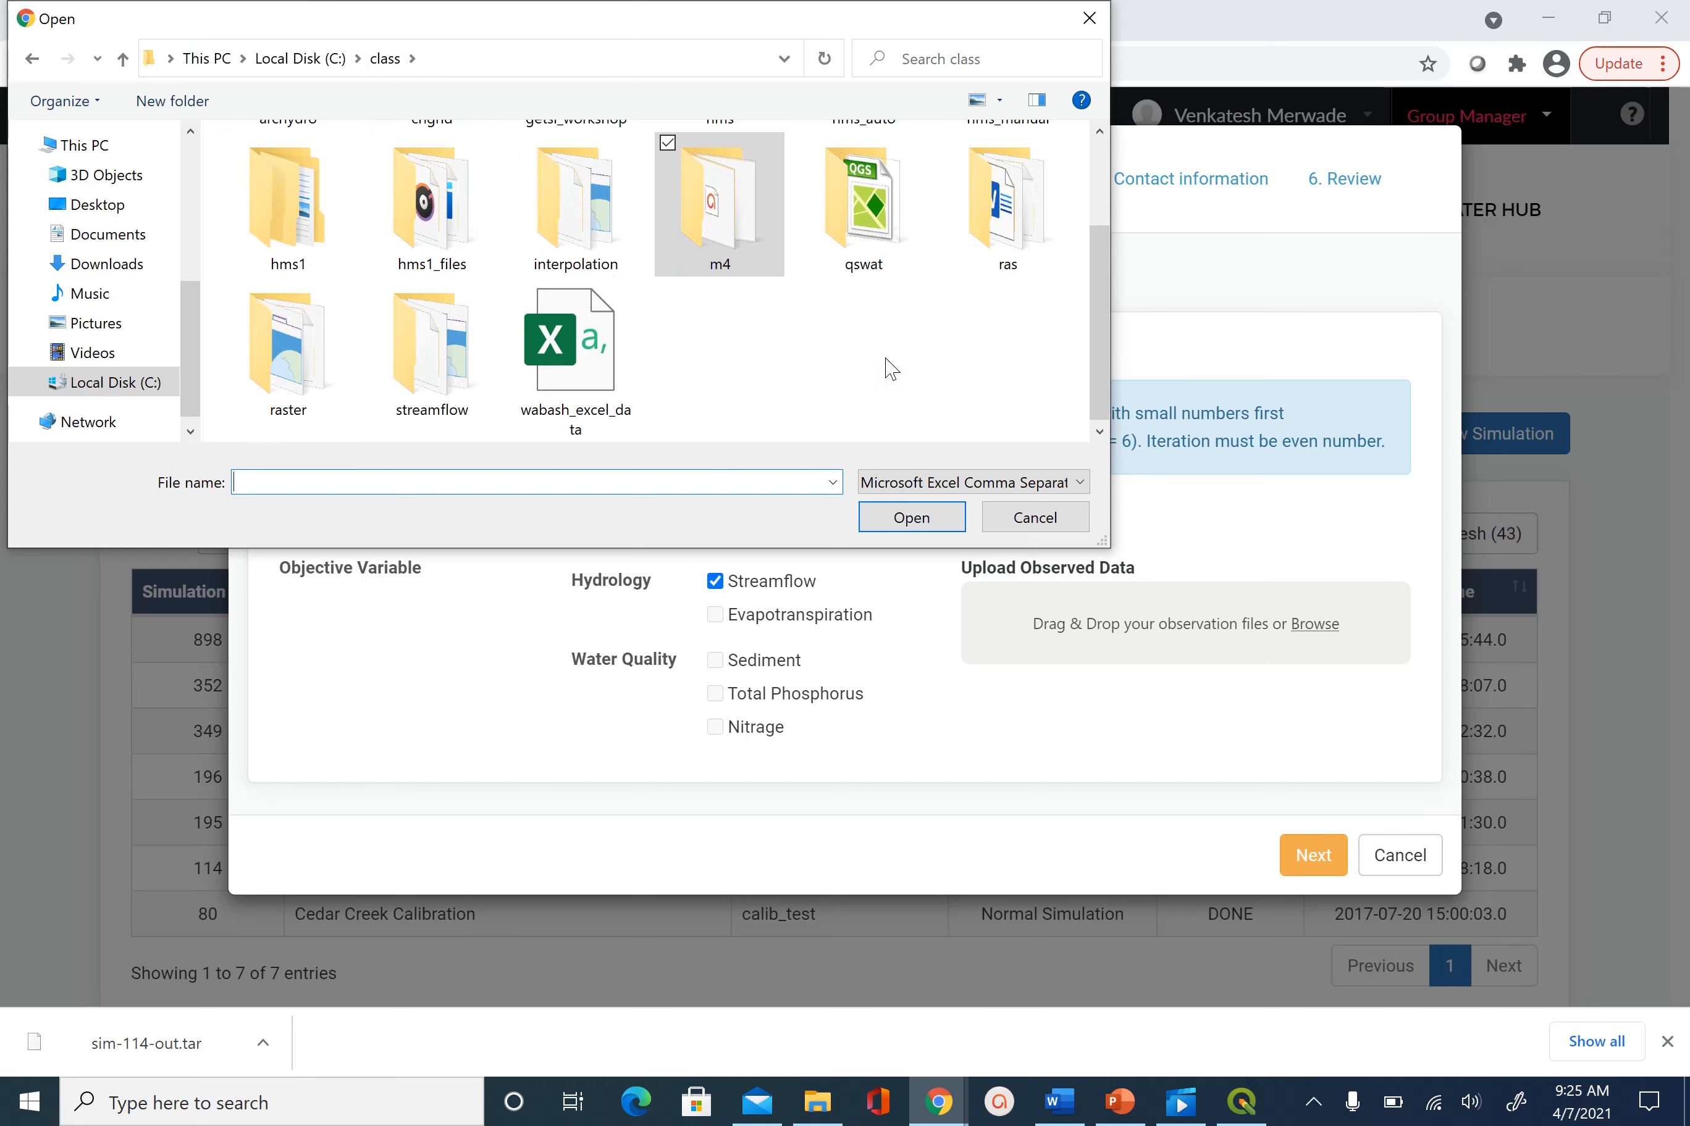
left_click(880, 239)
double_click(880, 238)
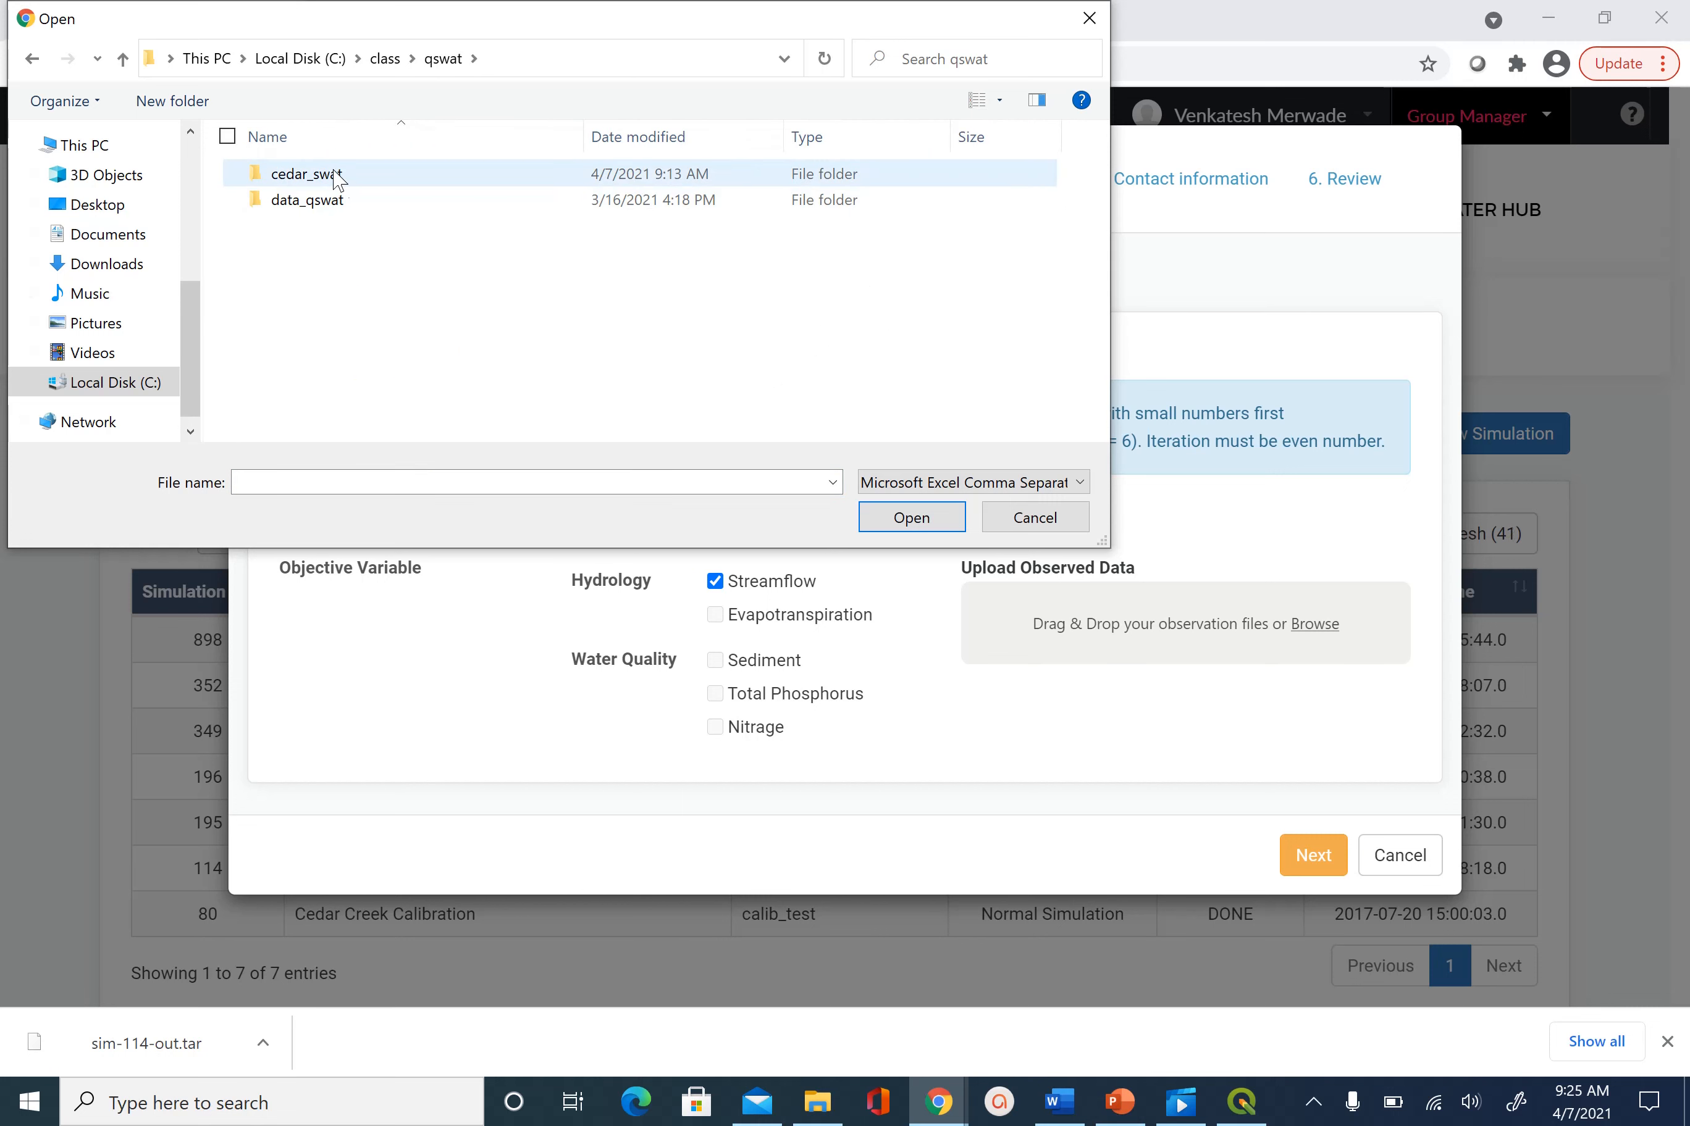
double_click(370, 174)
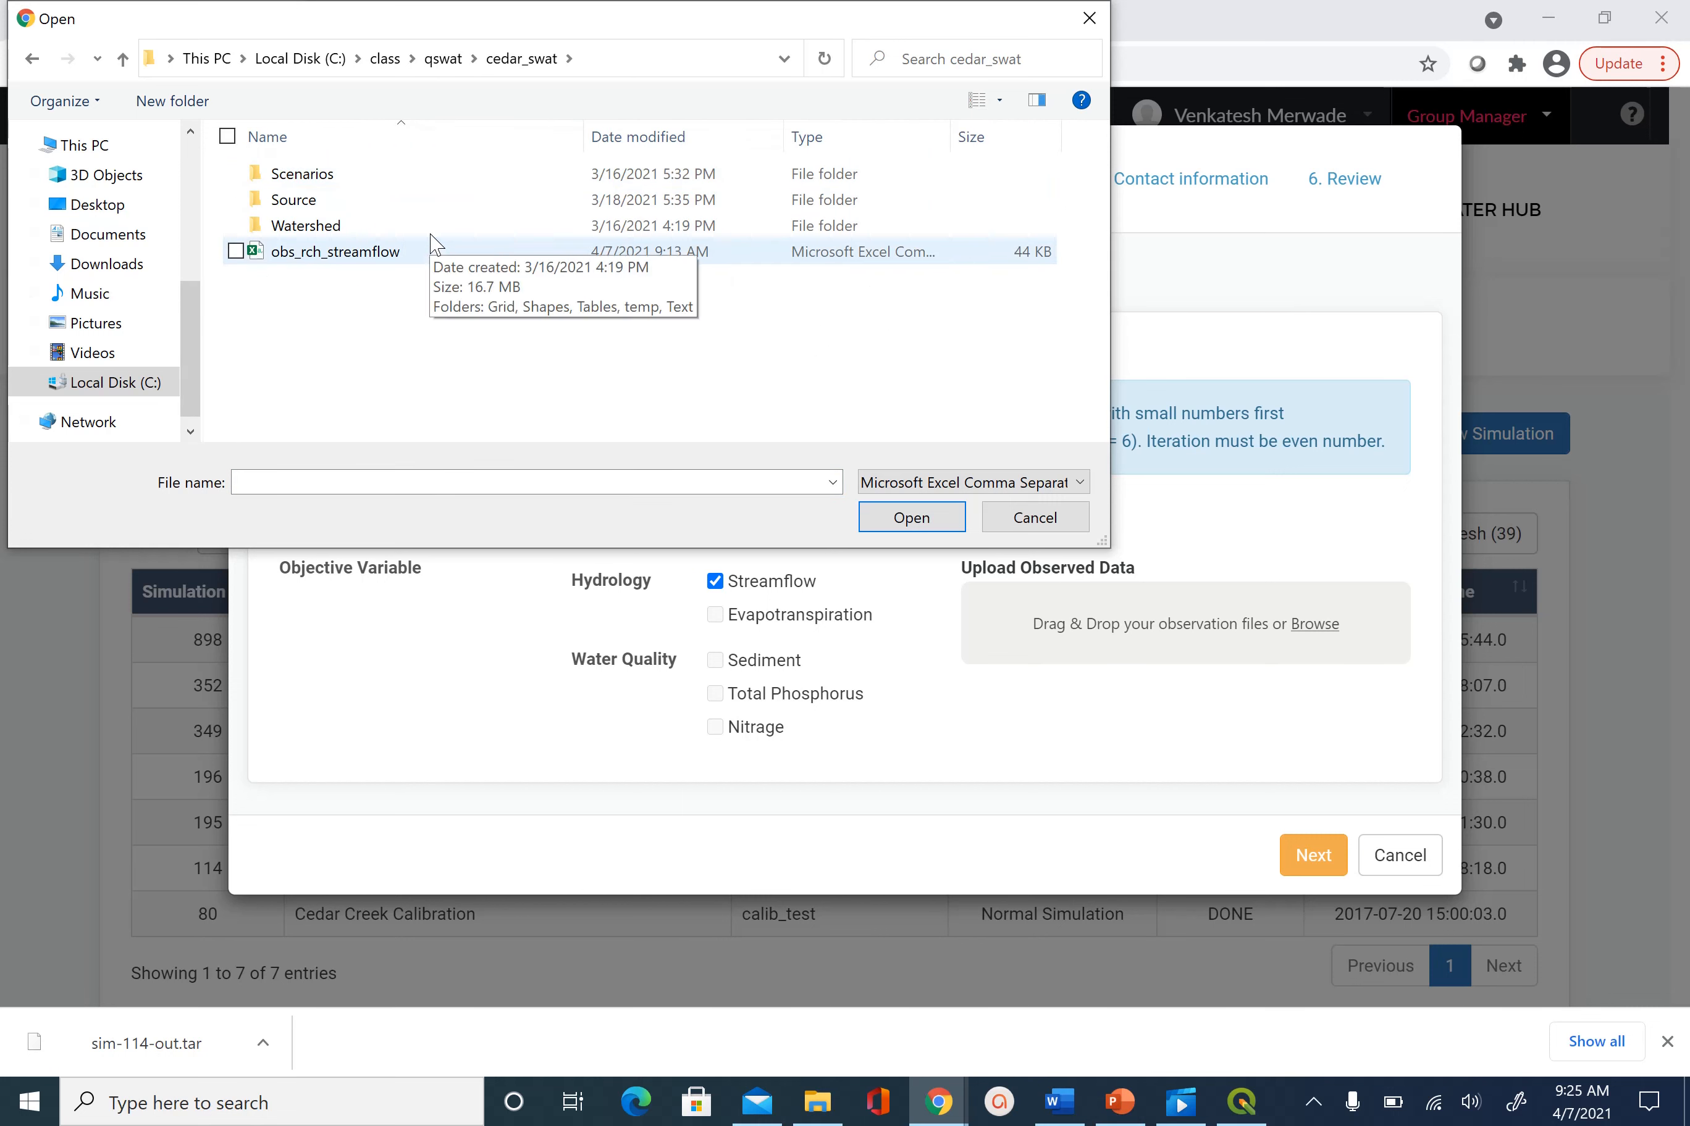
left_click(349, 255)
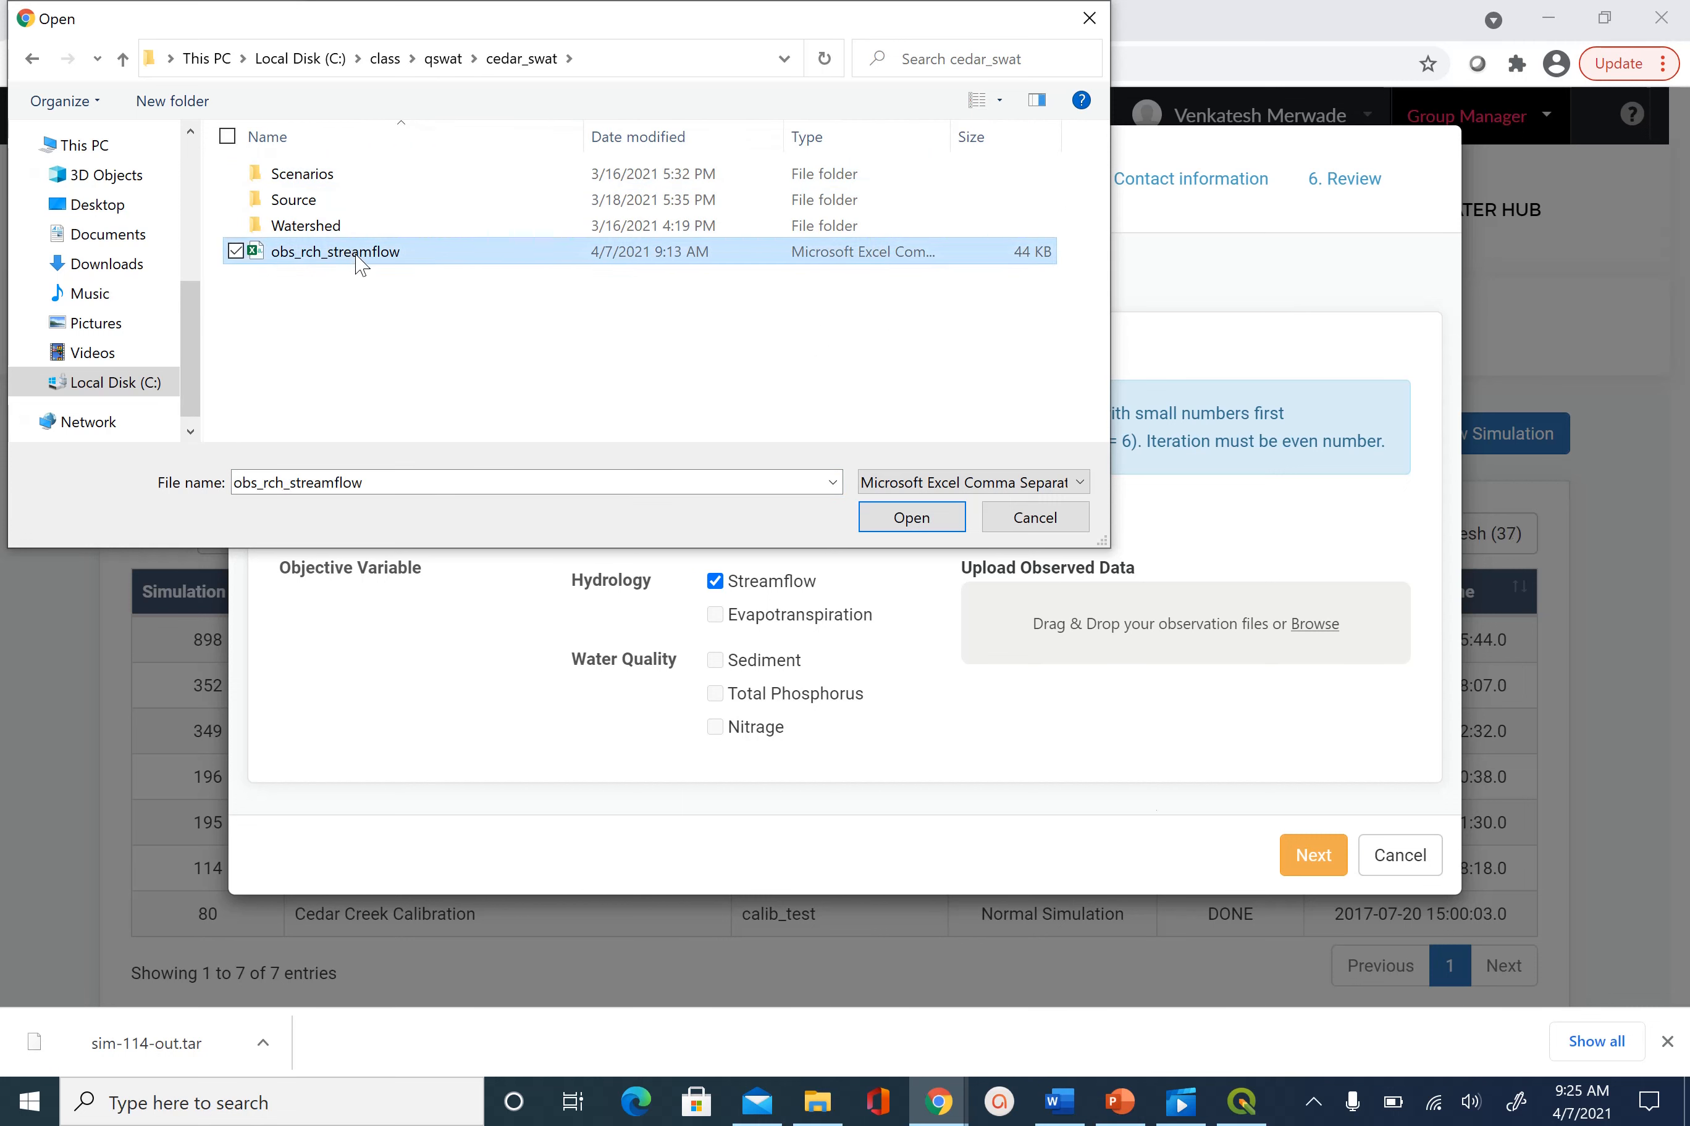
left_click(935, 522)
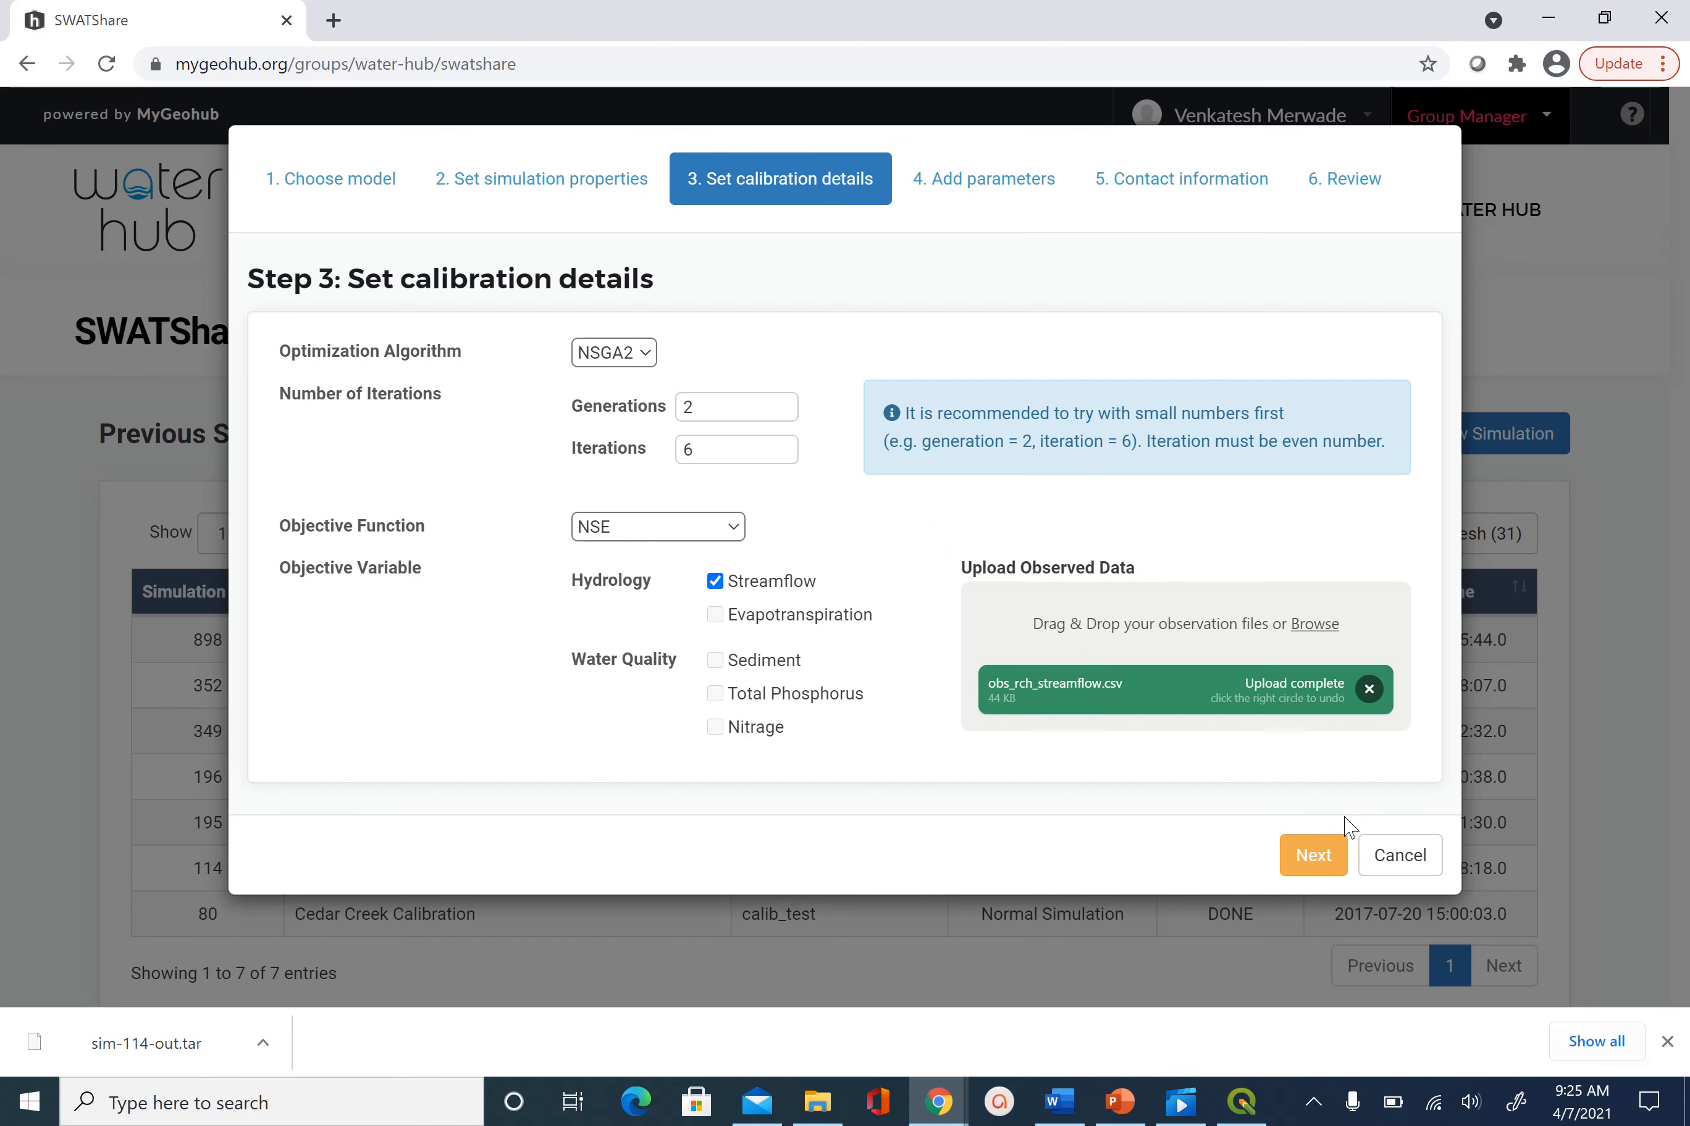
Go to Step 4 and add parameter rows for CN2.mgt, ALPHA_BF.gw and CH_K2.rte
left_click(1315, 858)
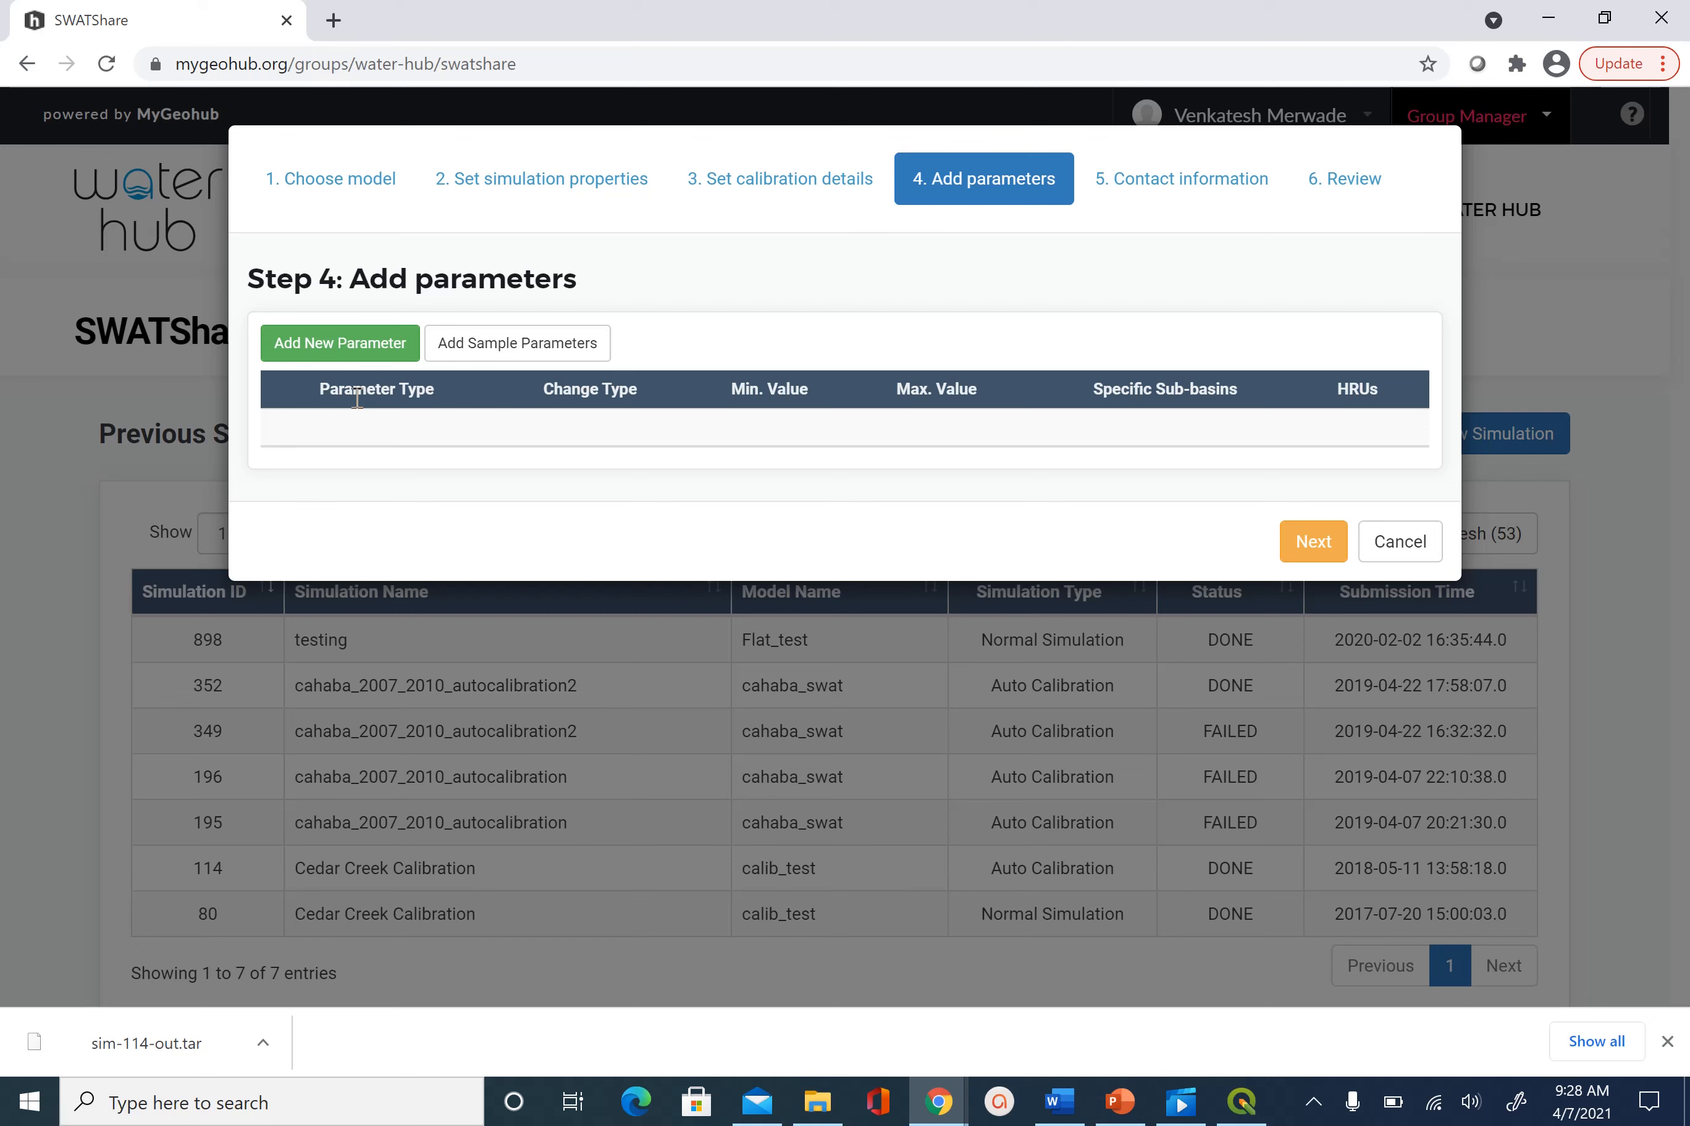
left_click(364, 353)
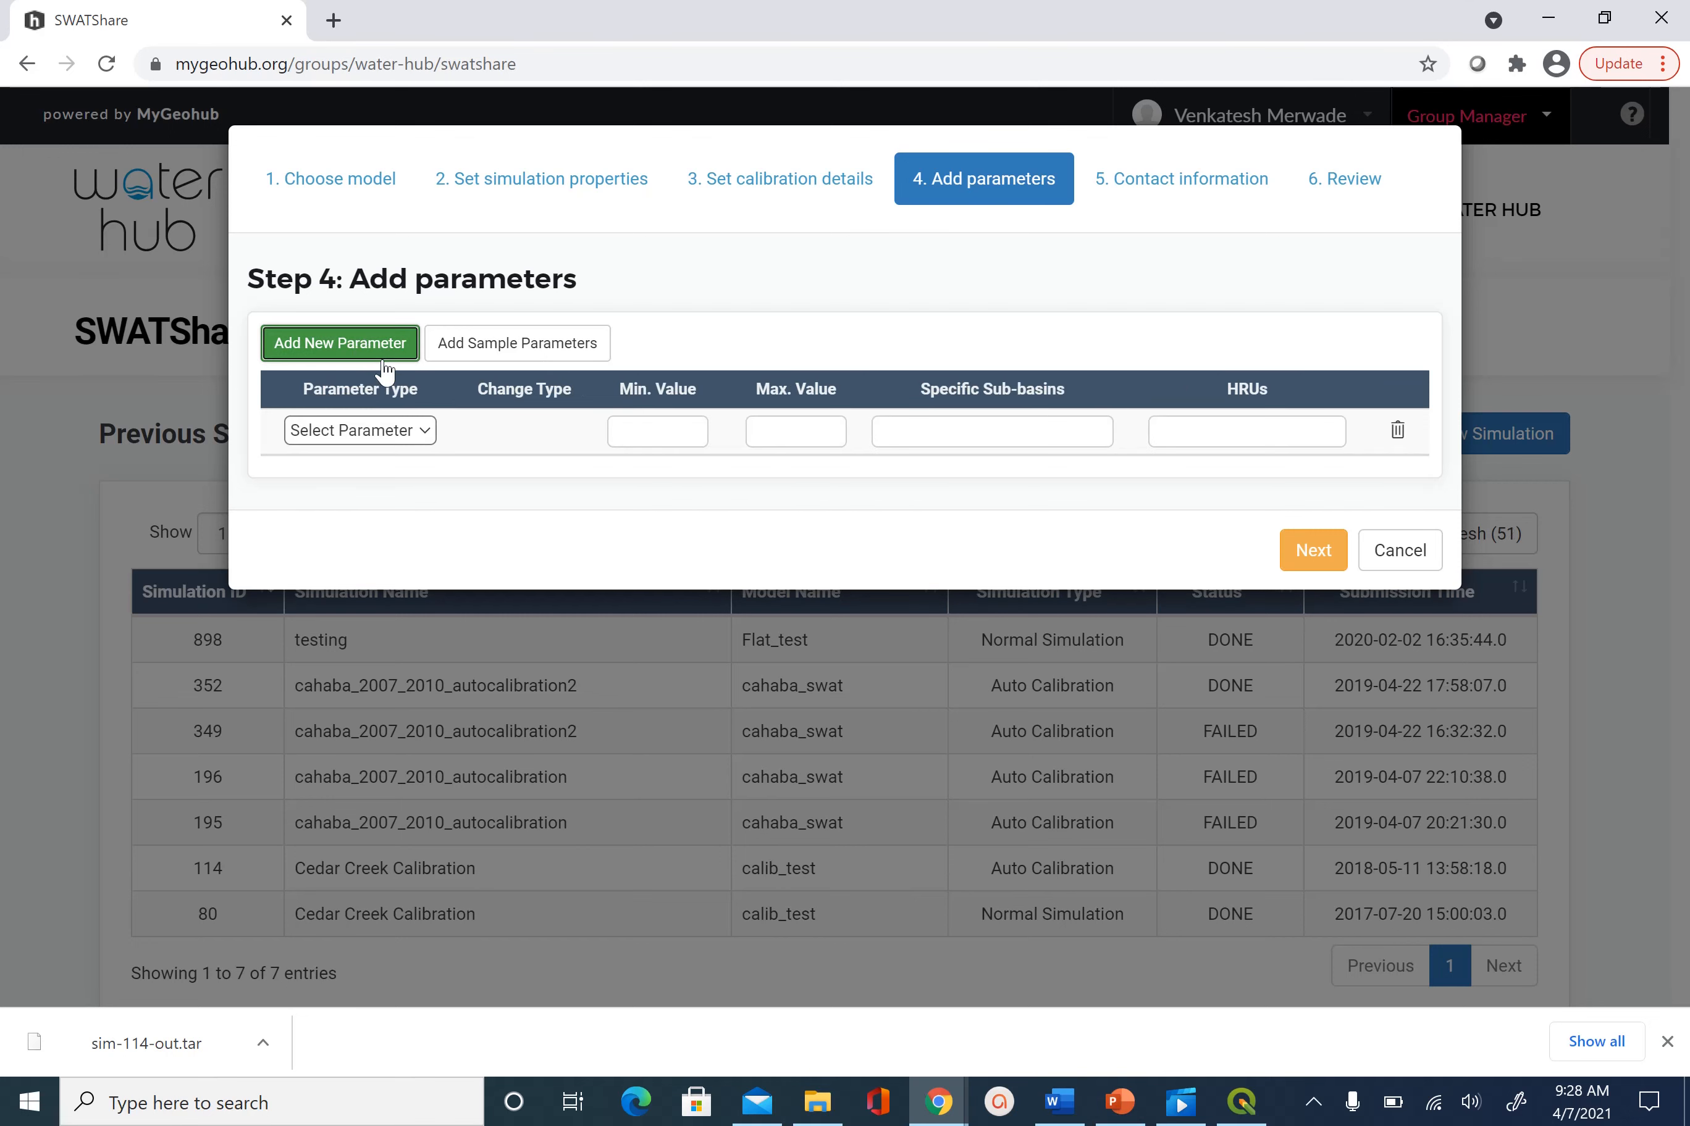
left_click(432, 434)
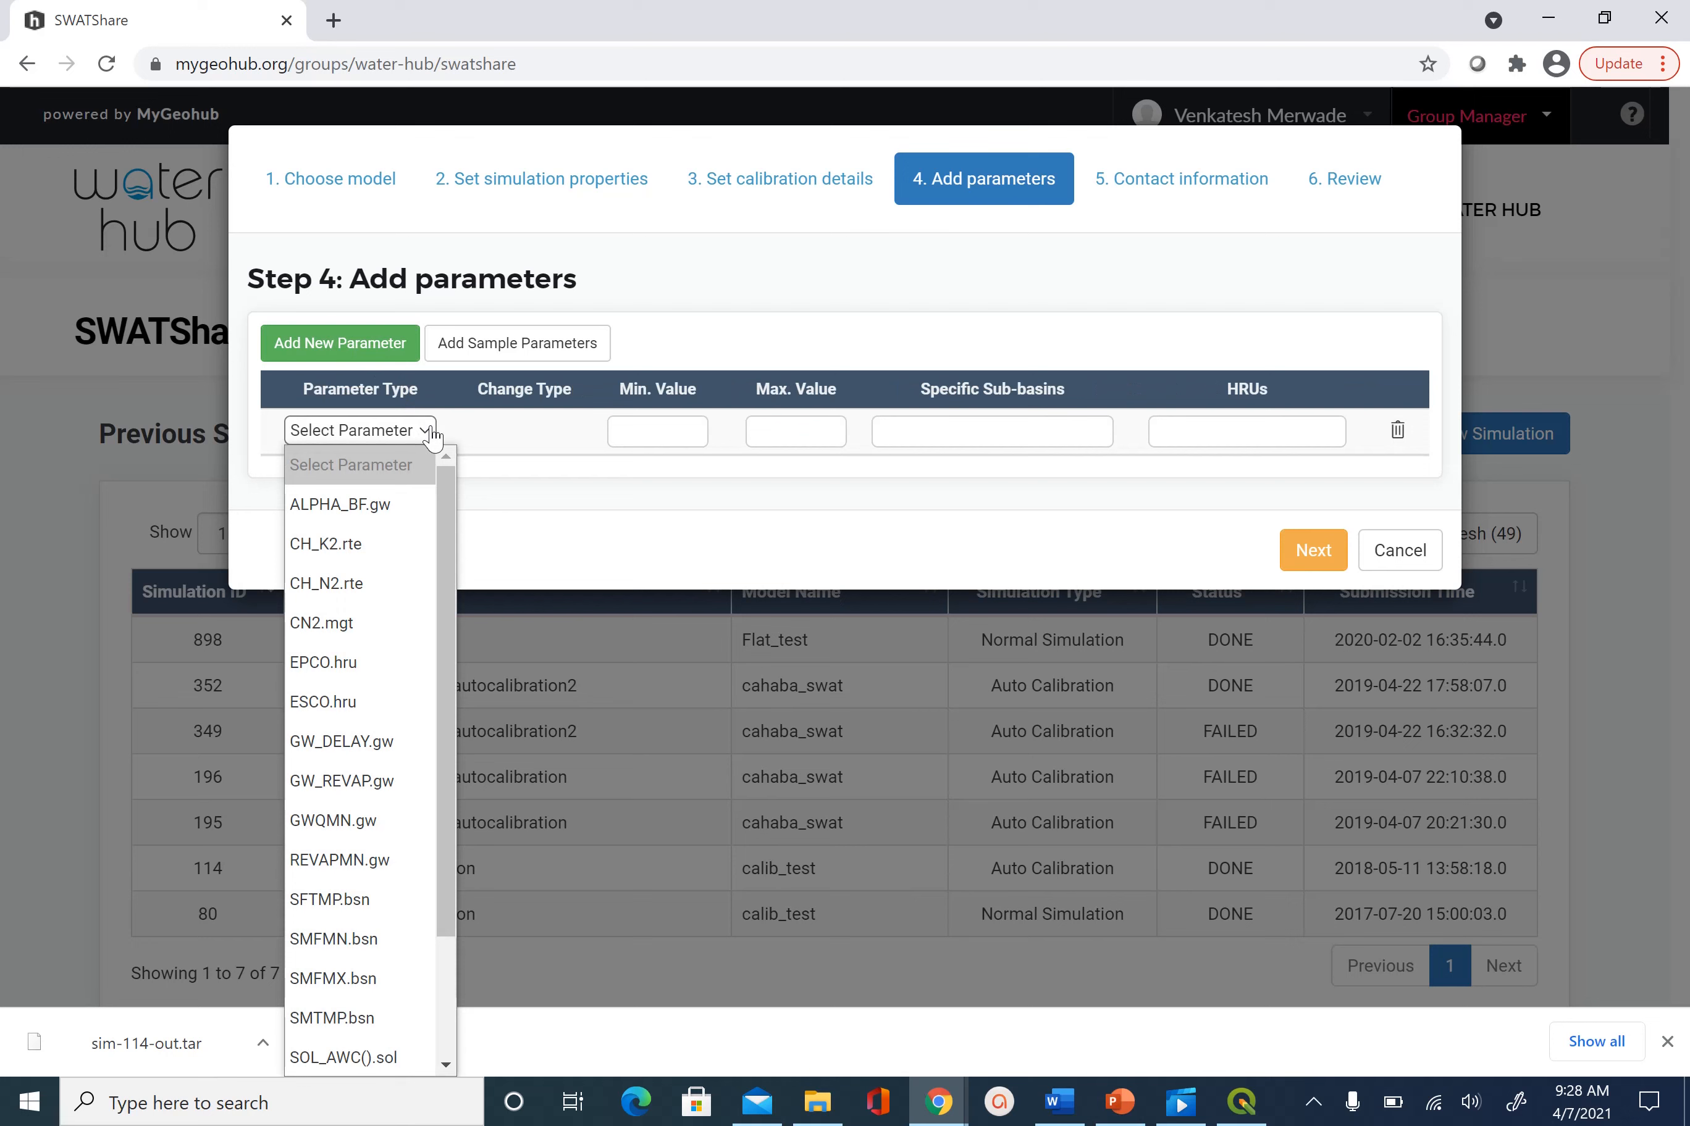
left_click(364, 622)
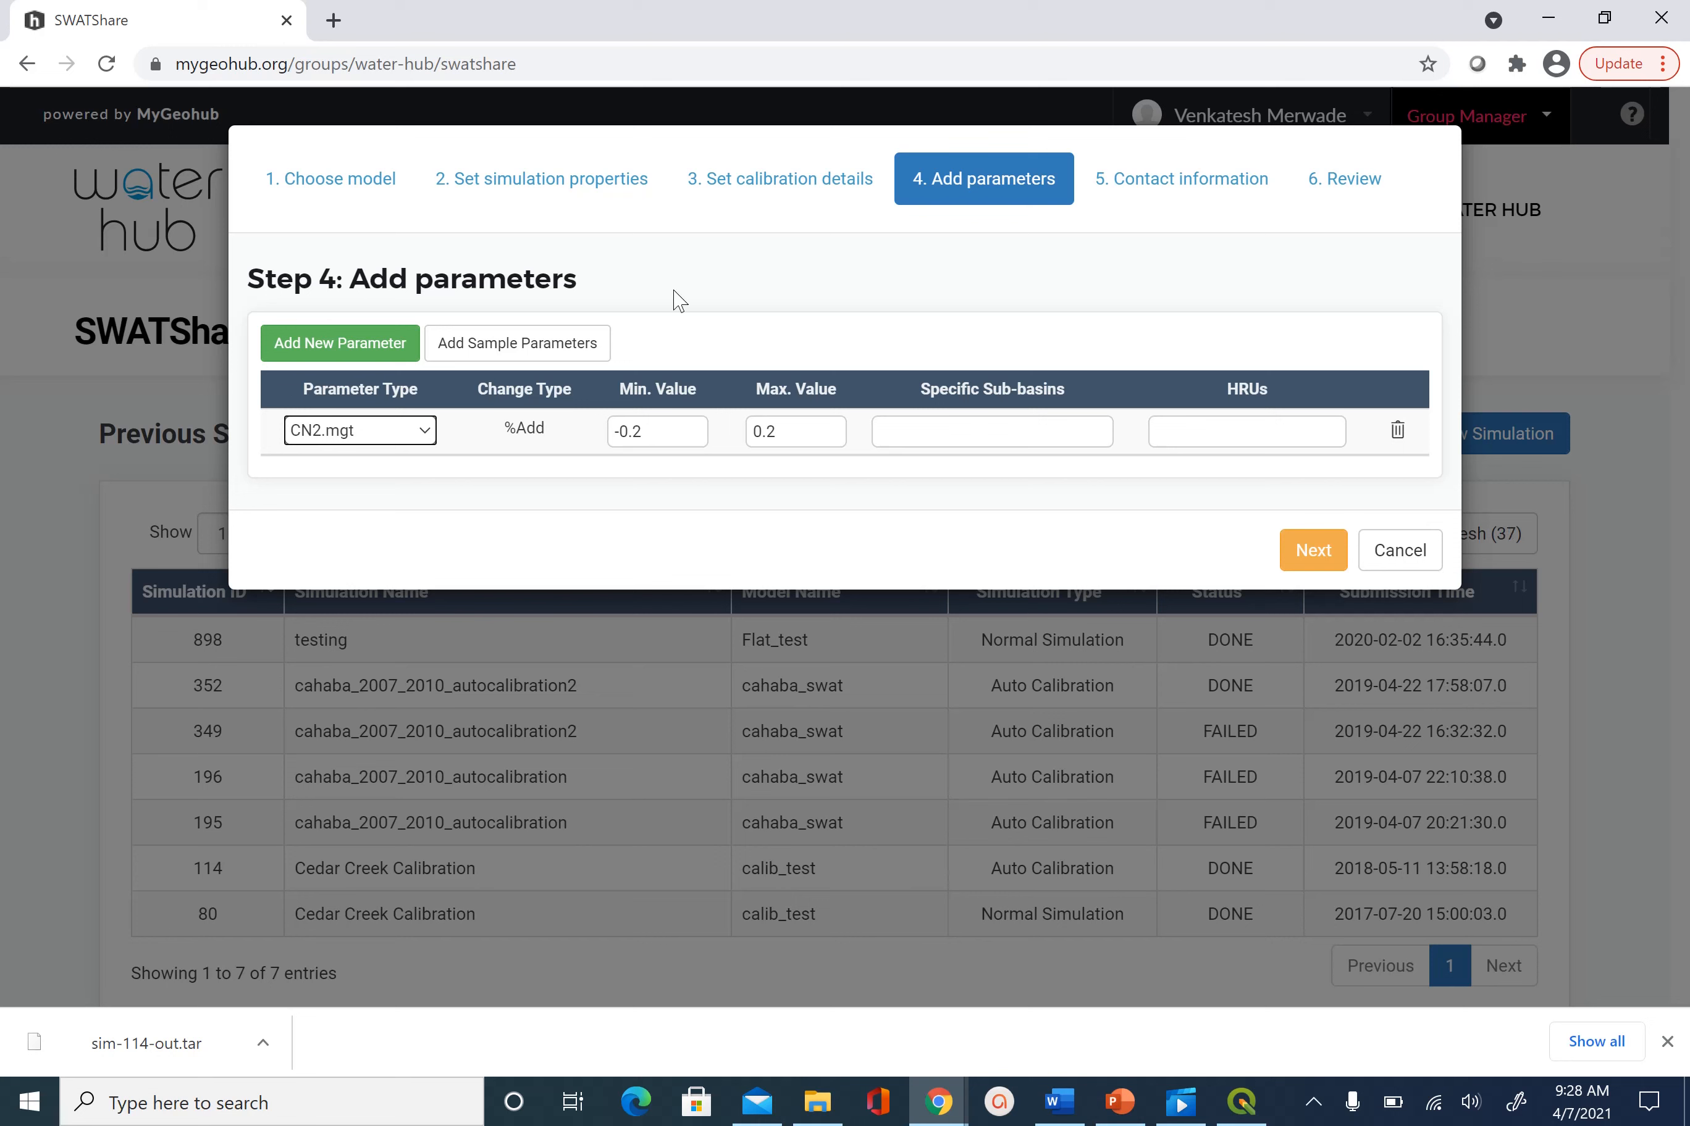
left_click(327, 349)
left_click(430, 485)
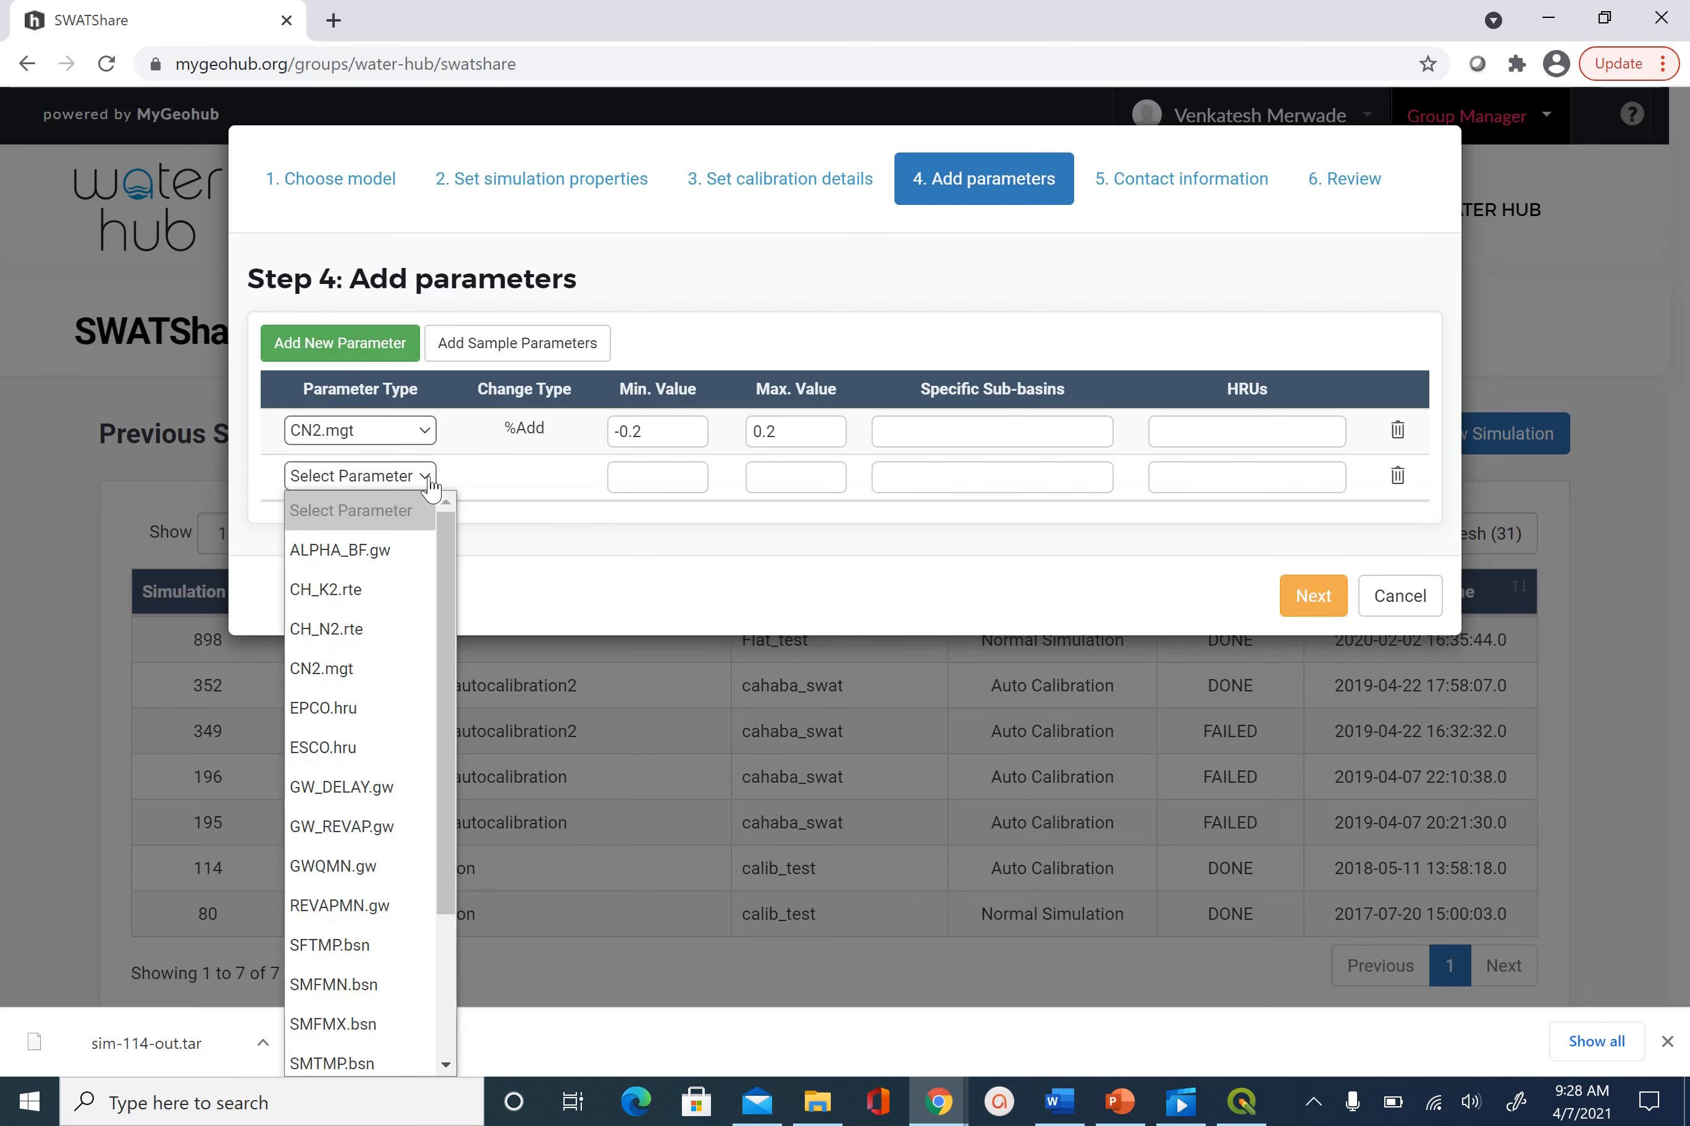
left_click(381, 559)
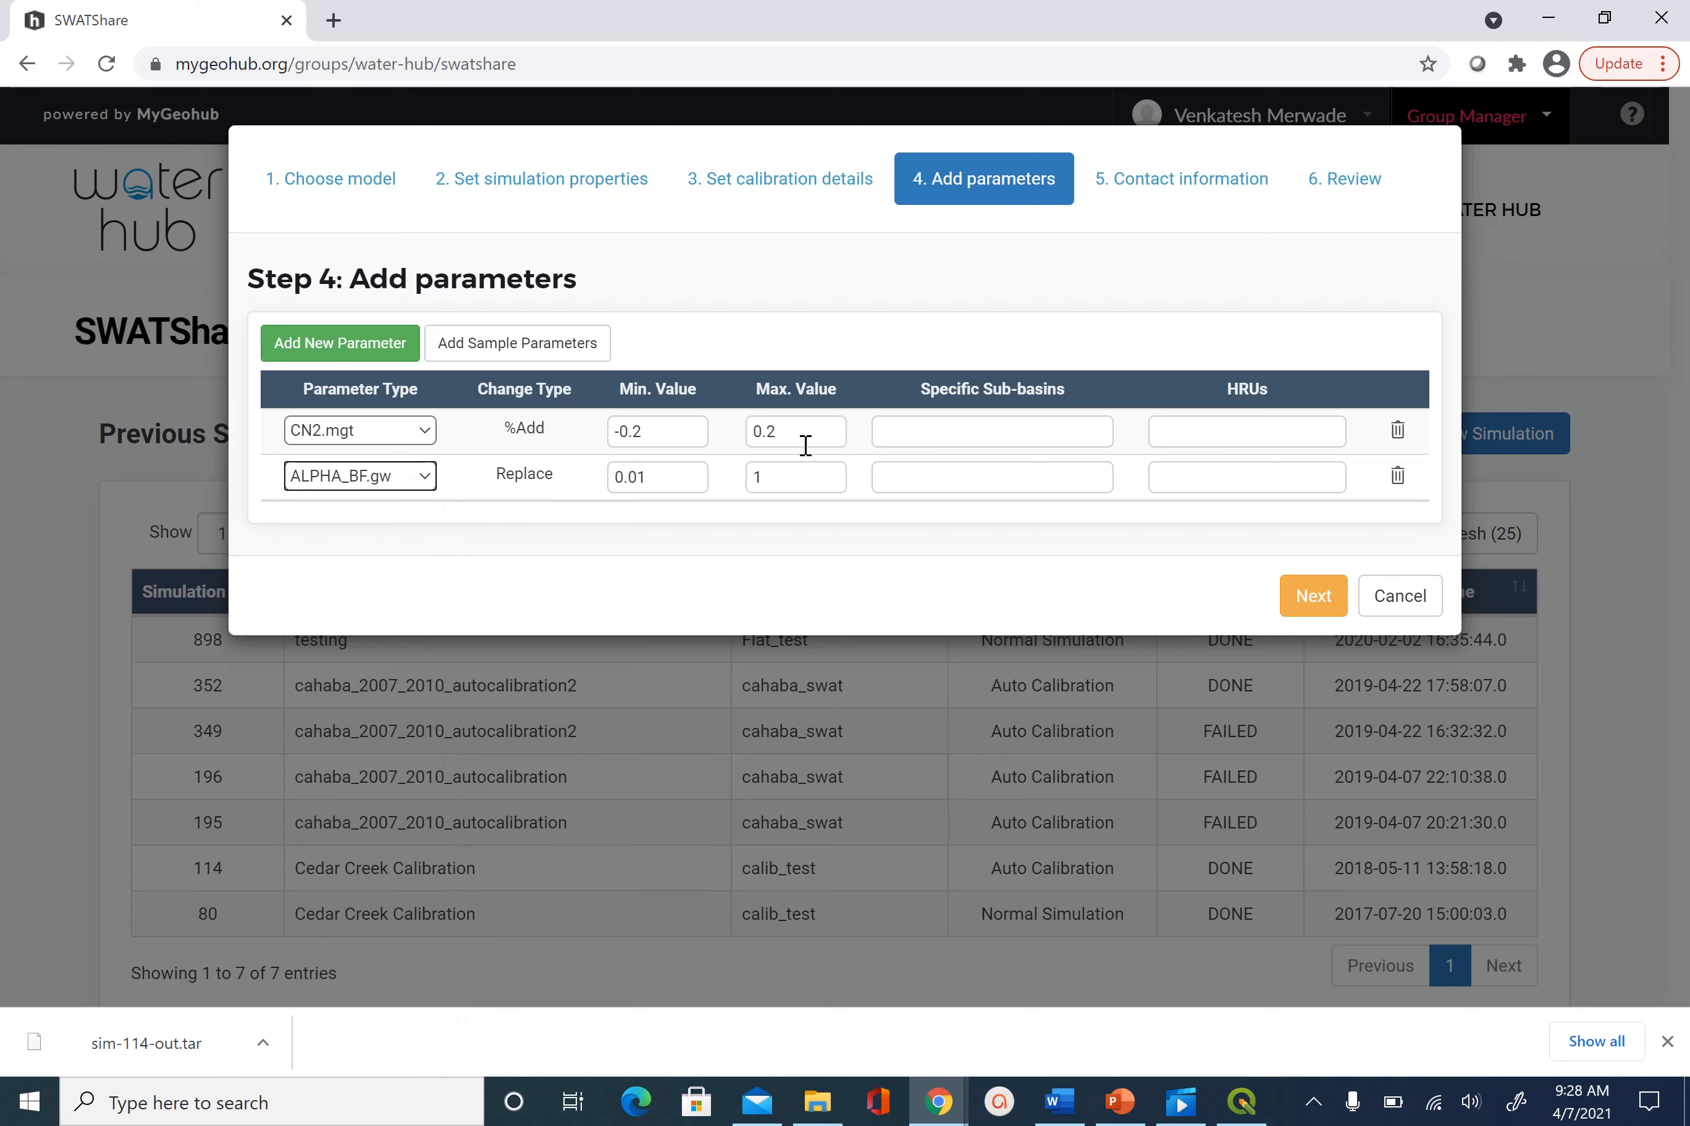
left_click(354, 348)
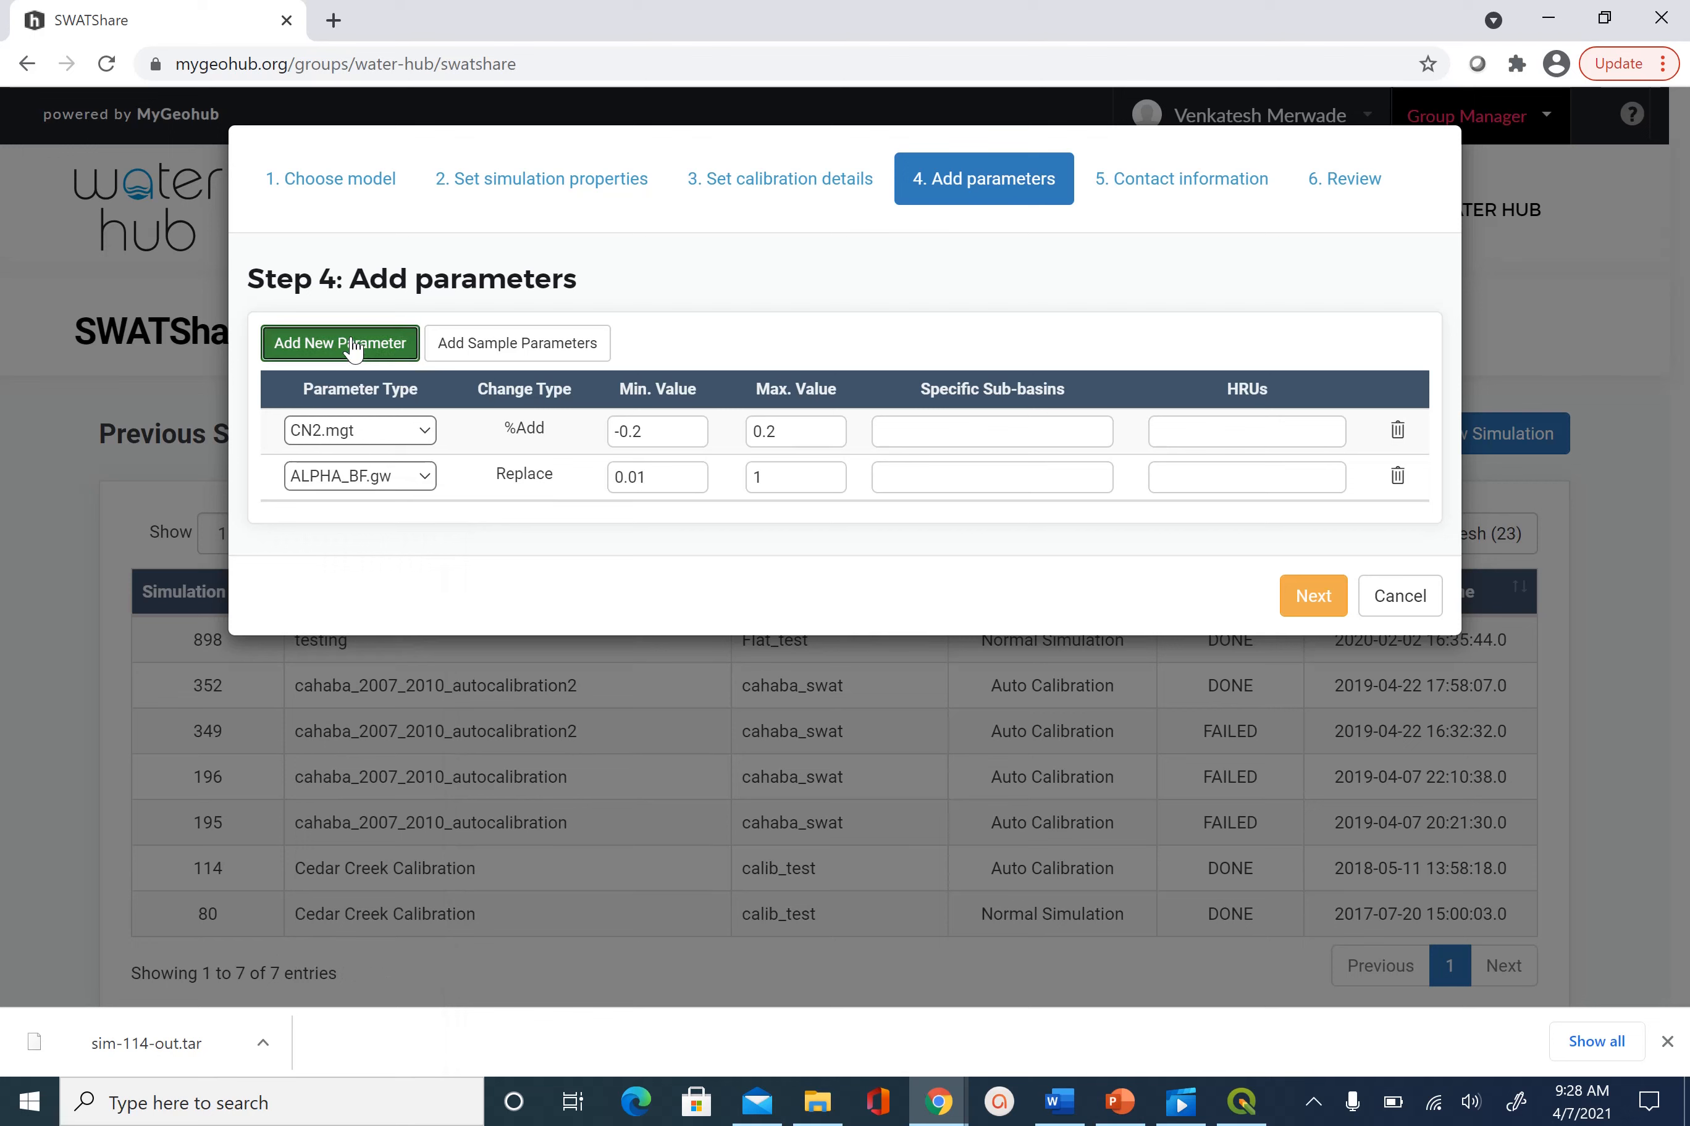
left_click(431, 525)
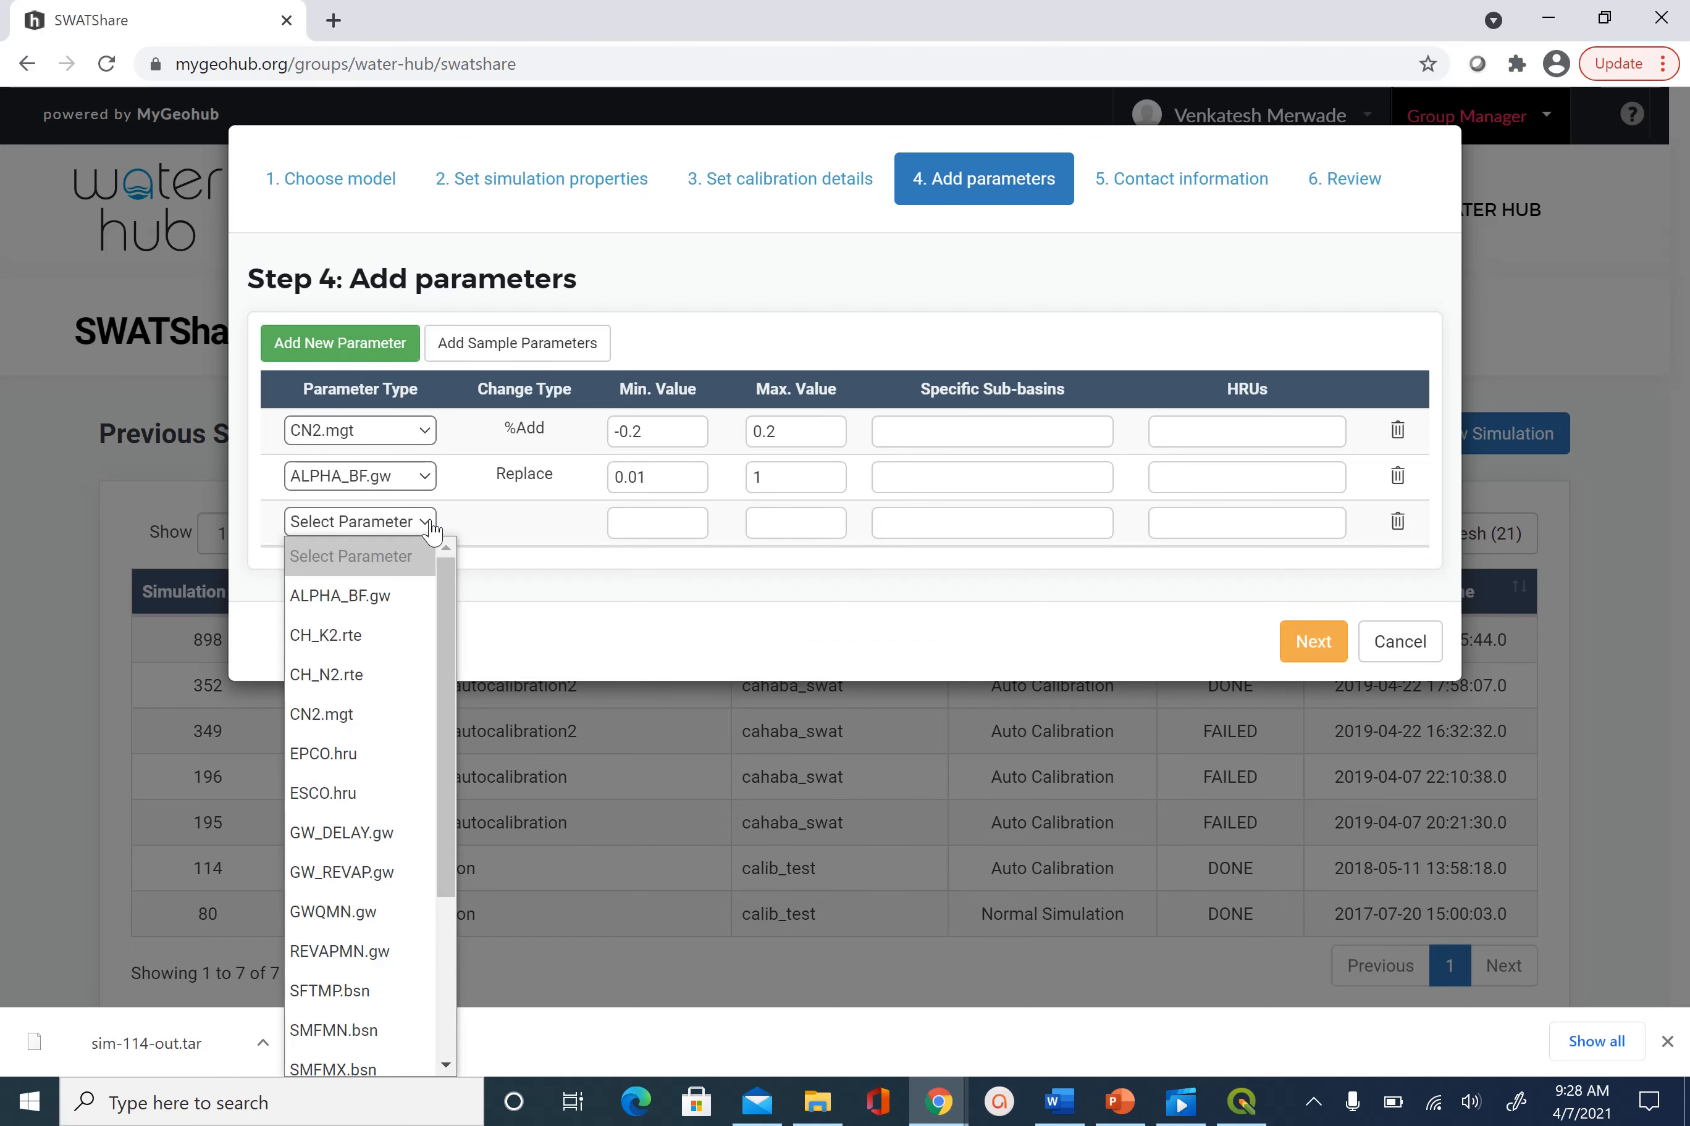
left_click(398, 637)
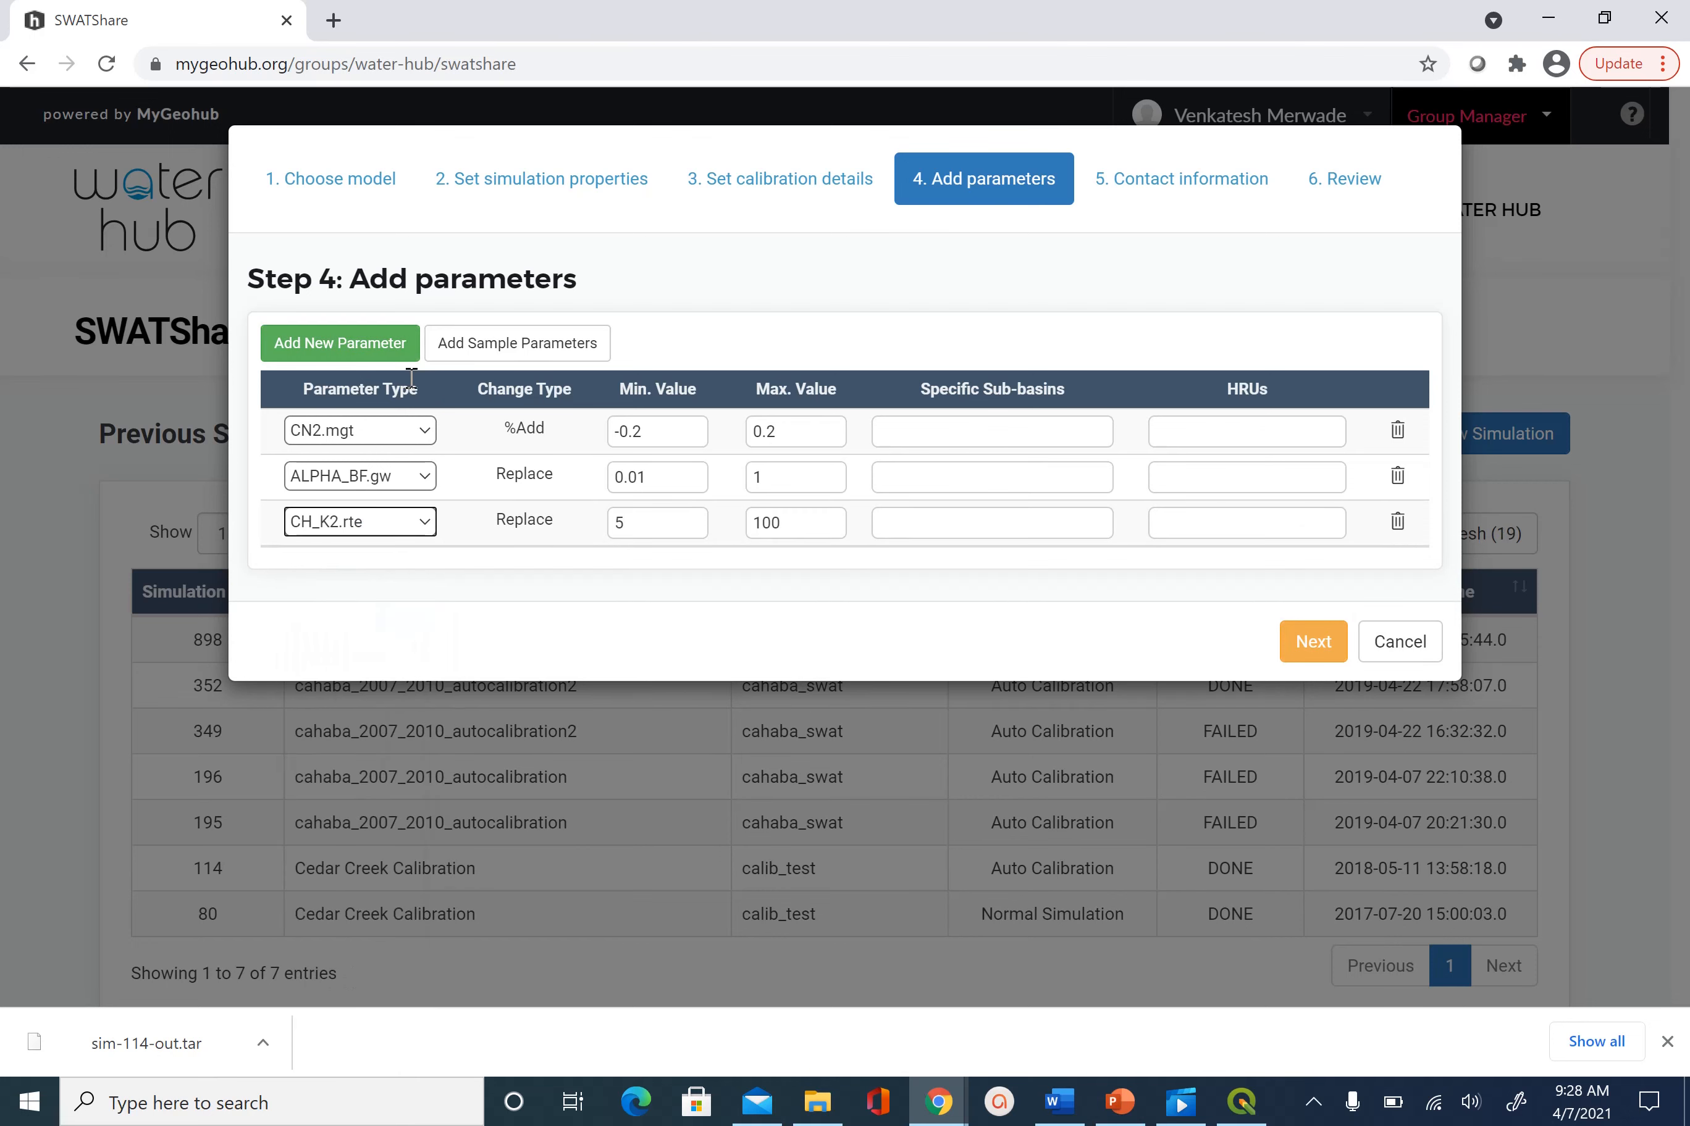
Add parameter rows for CH_N2.rte, GW_DELAY.gw and GWQMN.gw
left_click(389, 349)
left_click(430, 578)
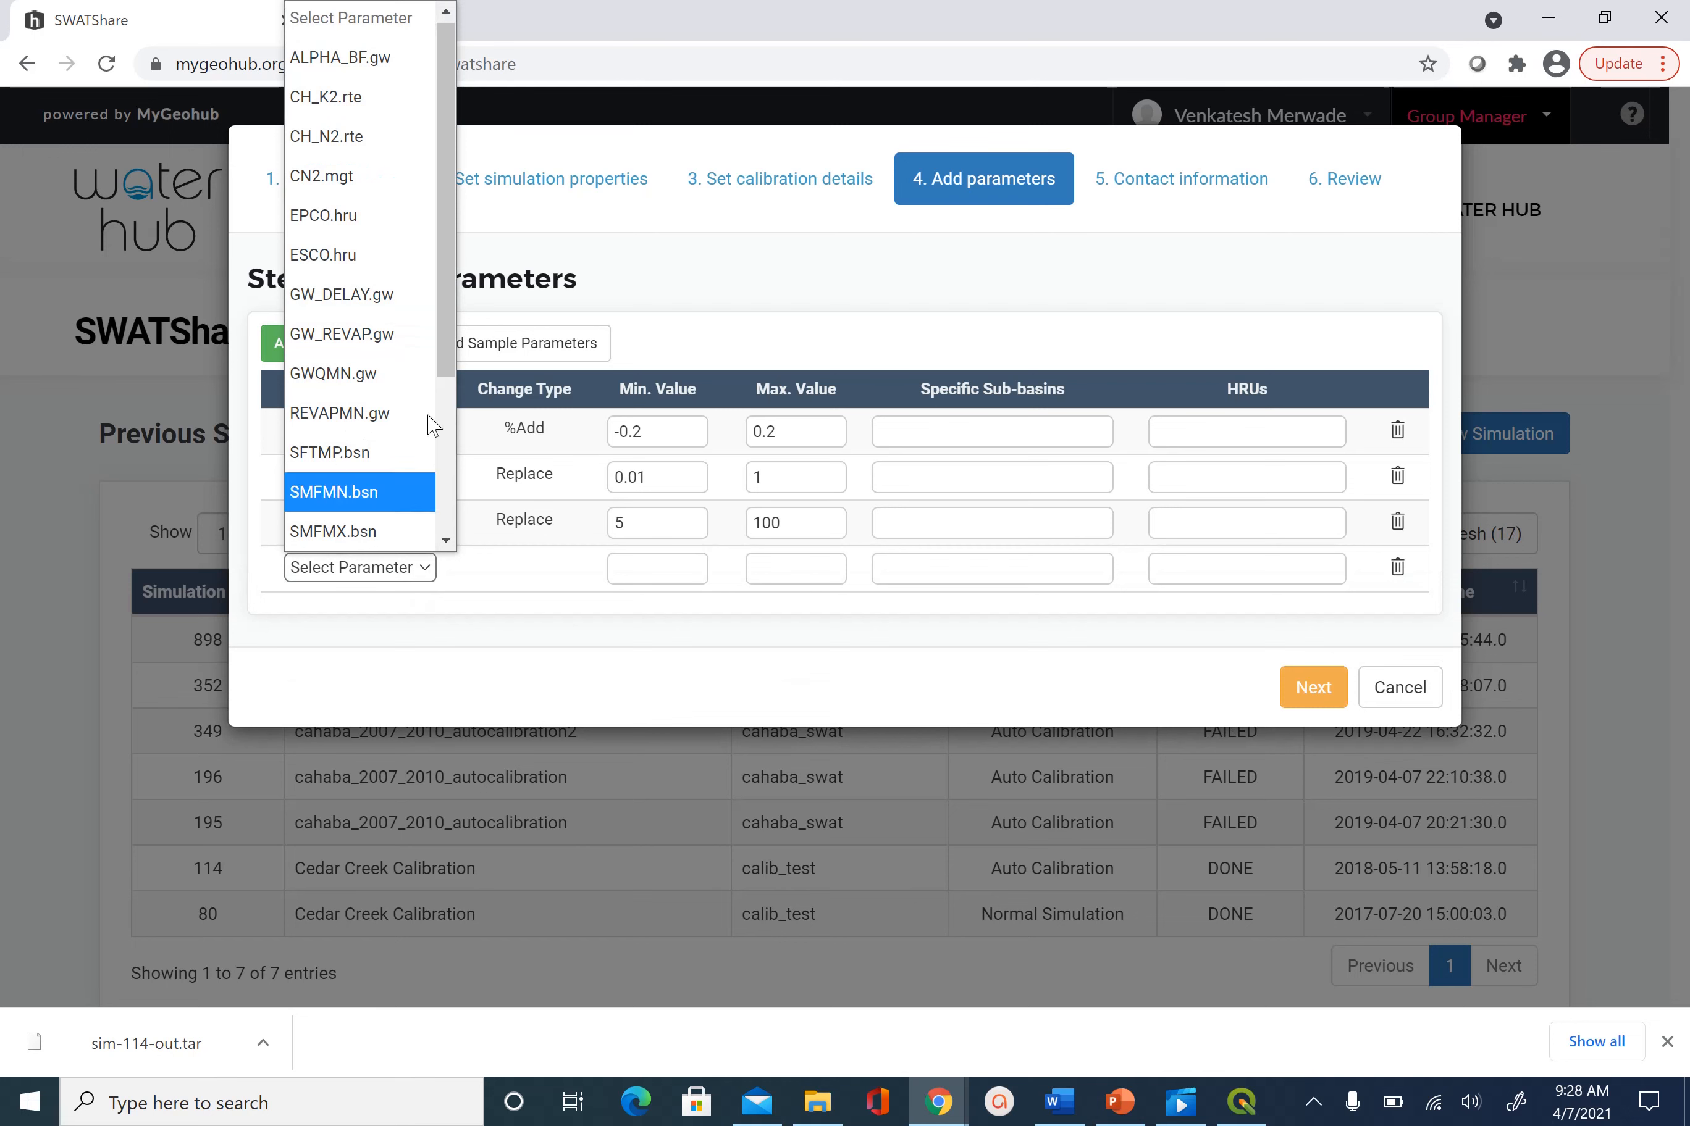
left_click(377, 151)
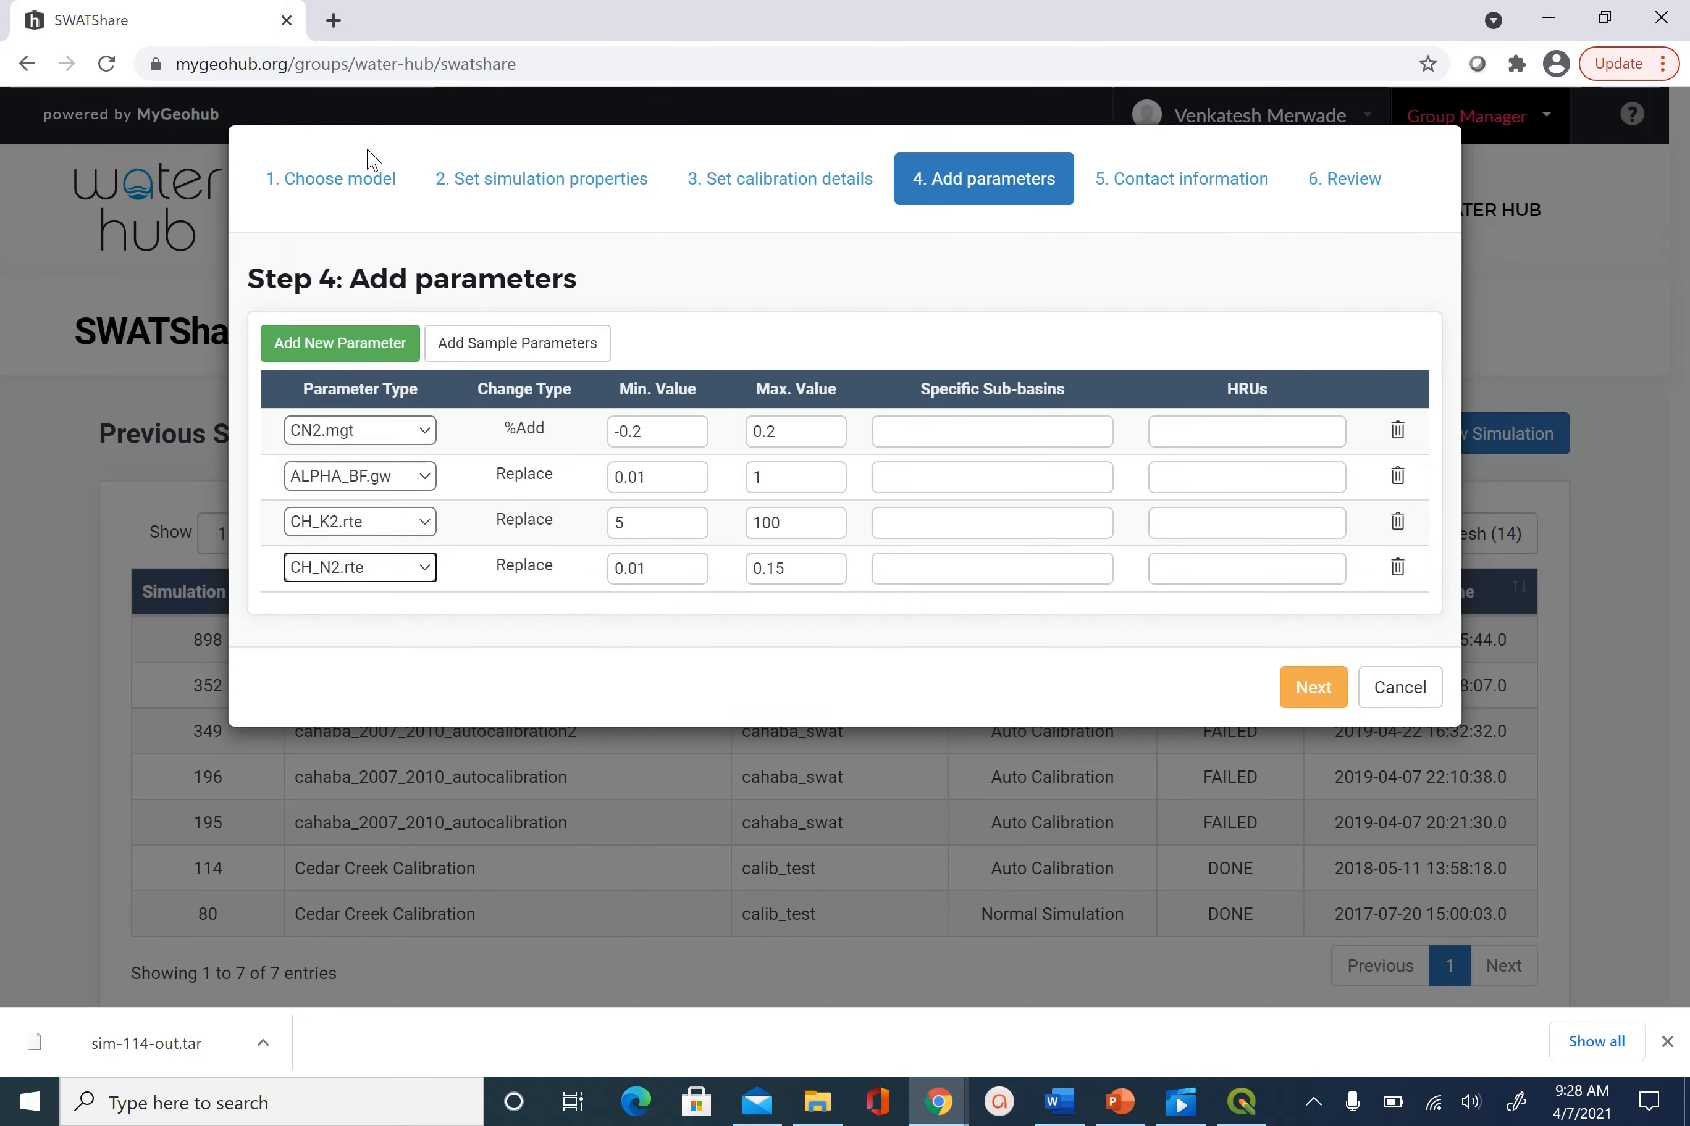
left_click(381, 344)
left_click(431, 620)
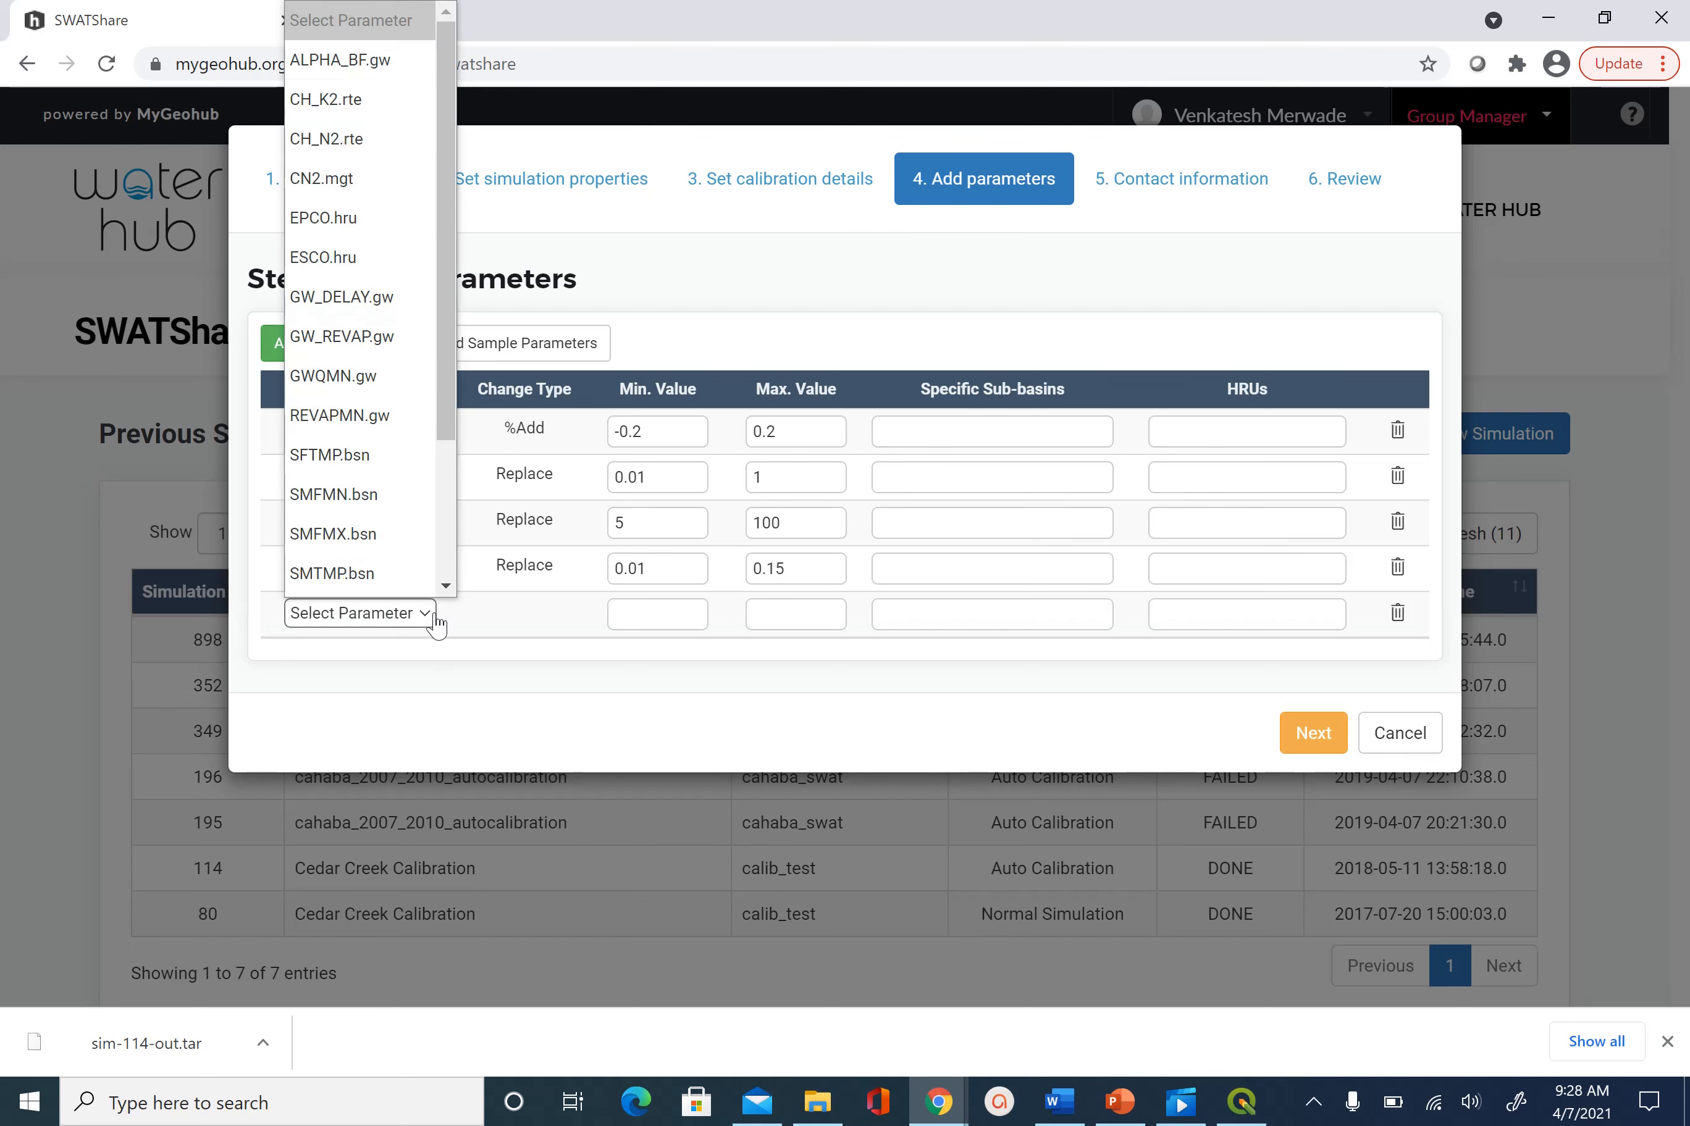
left_click(368, 260)
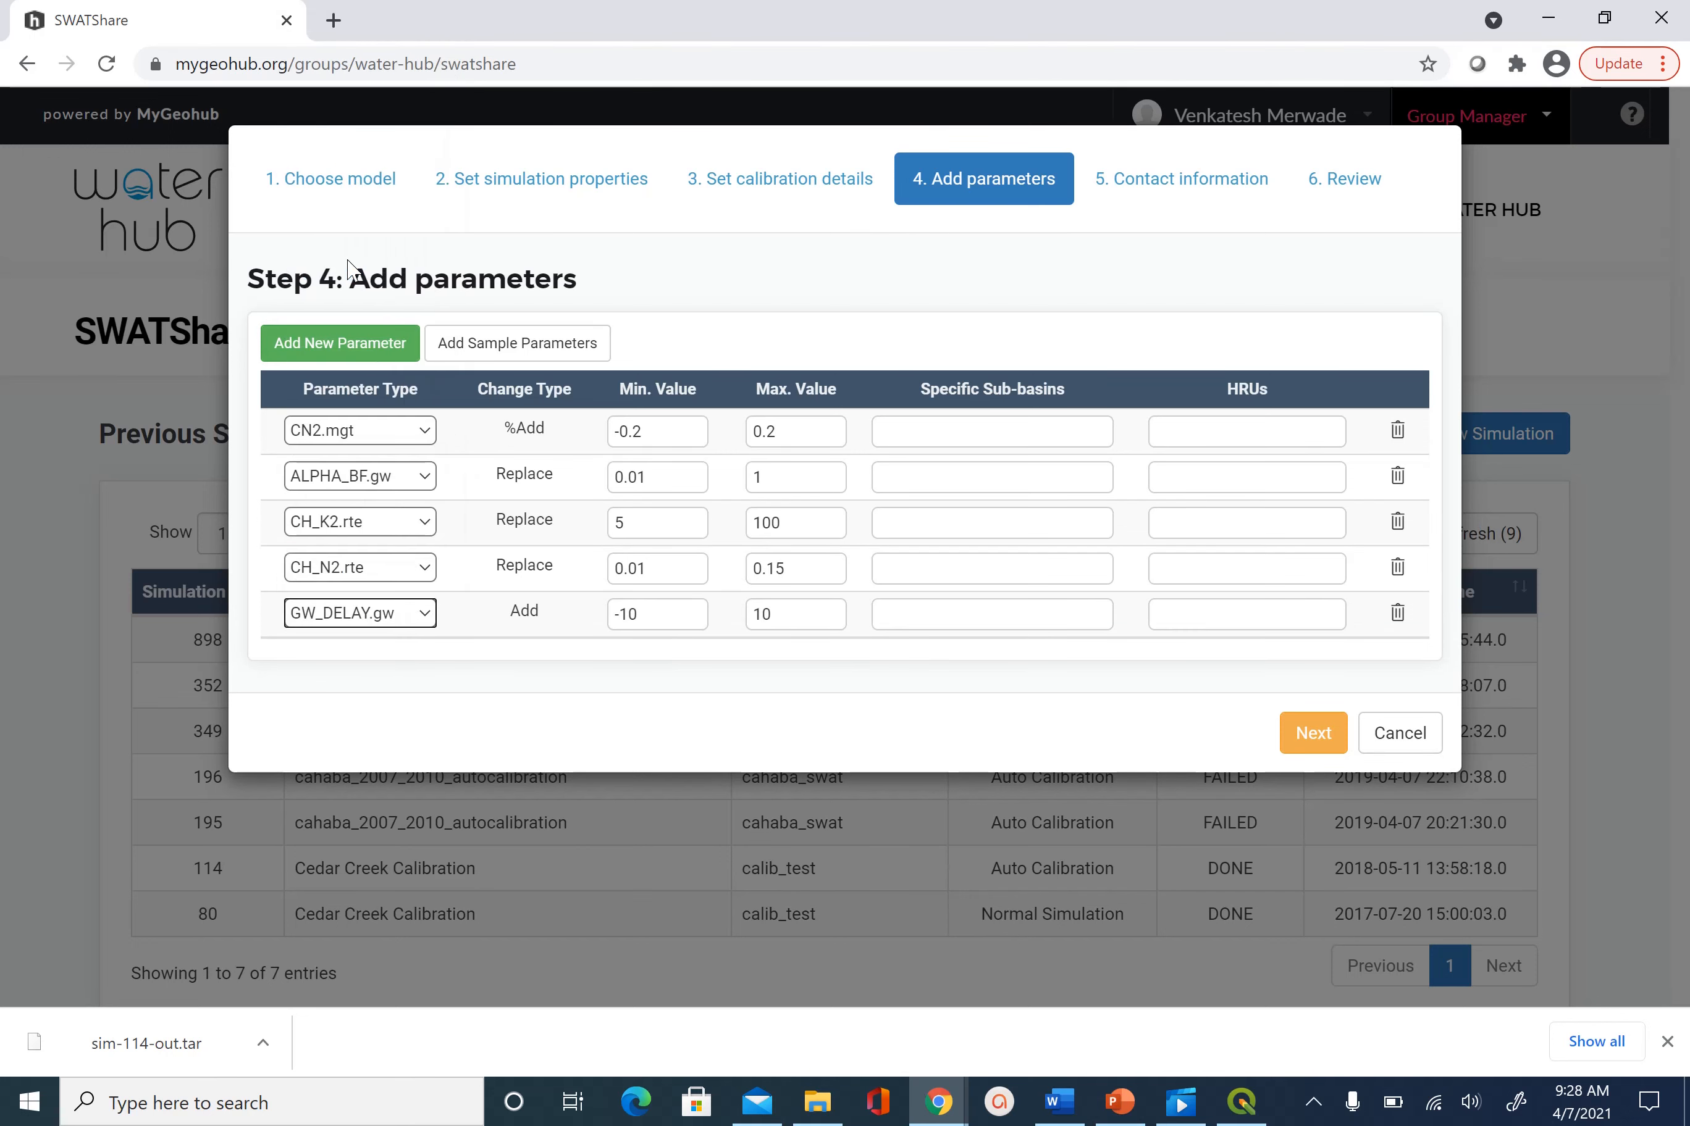
left_click(381, 355)
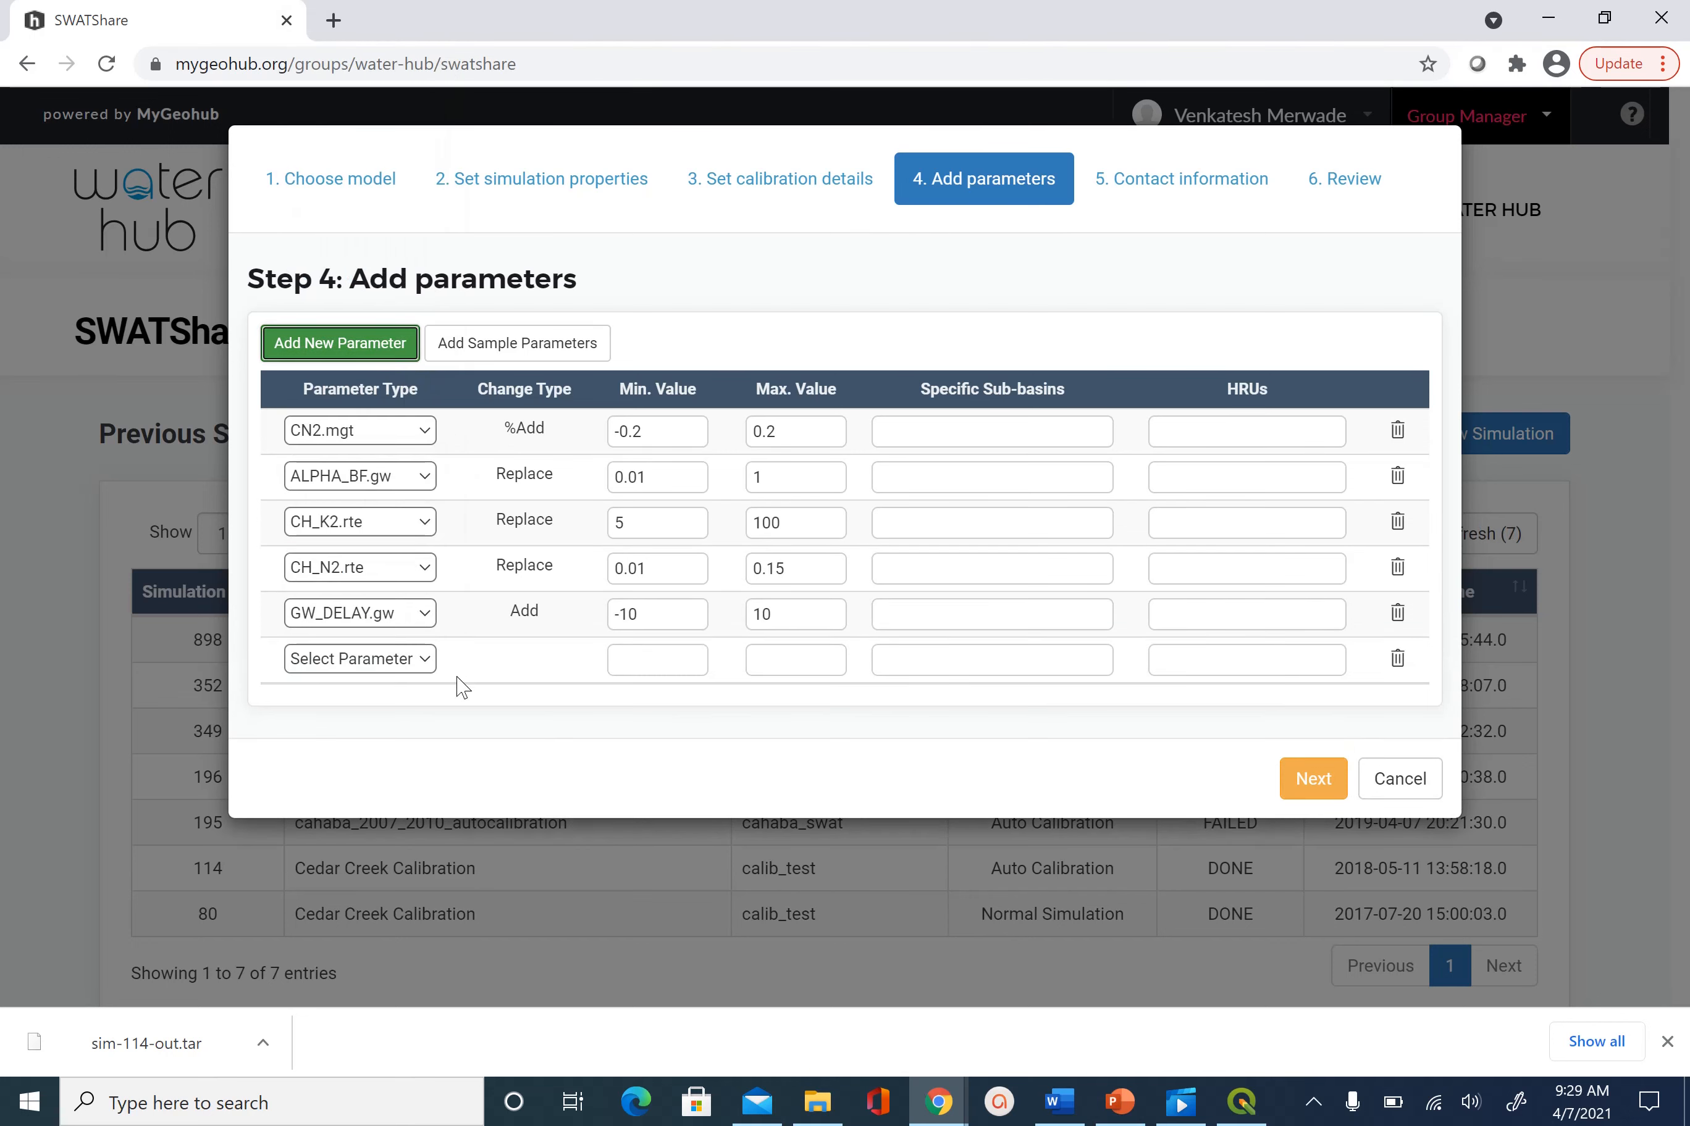
left_click(432, 665)
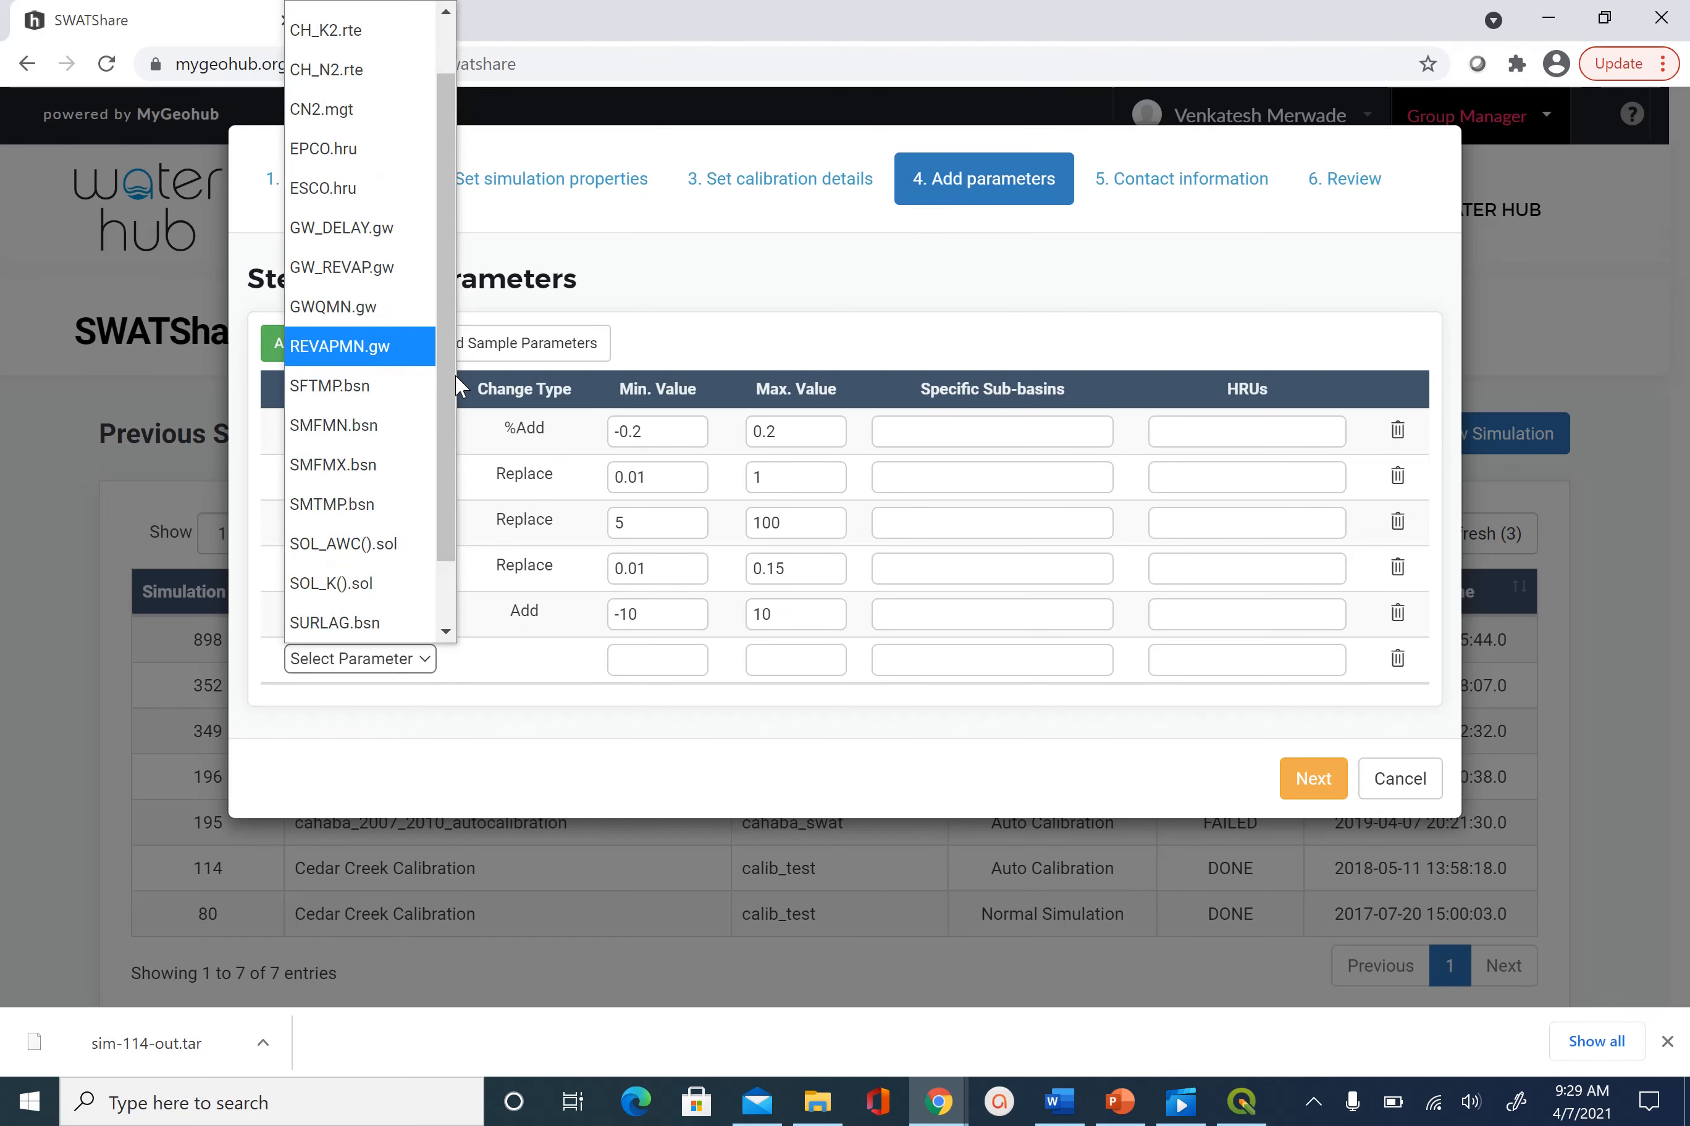
left_click(372, 309)
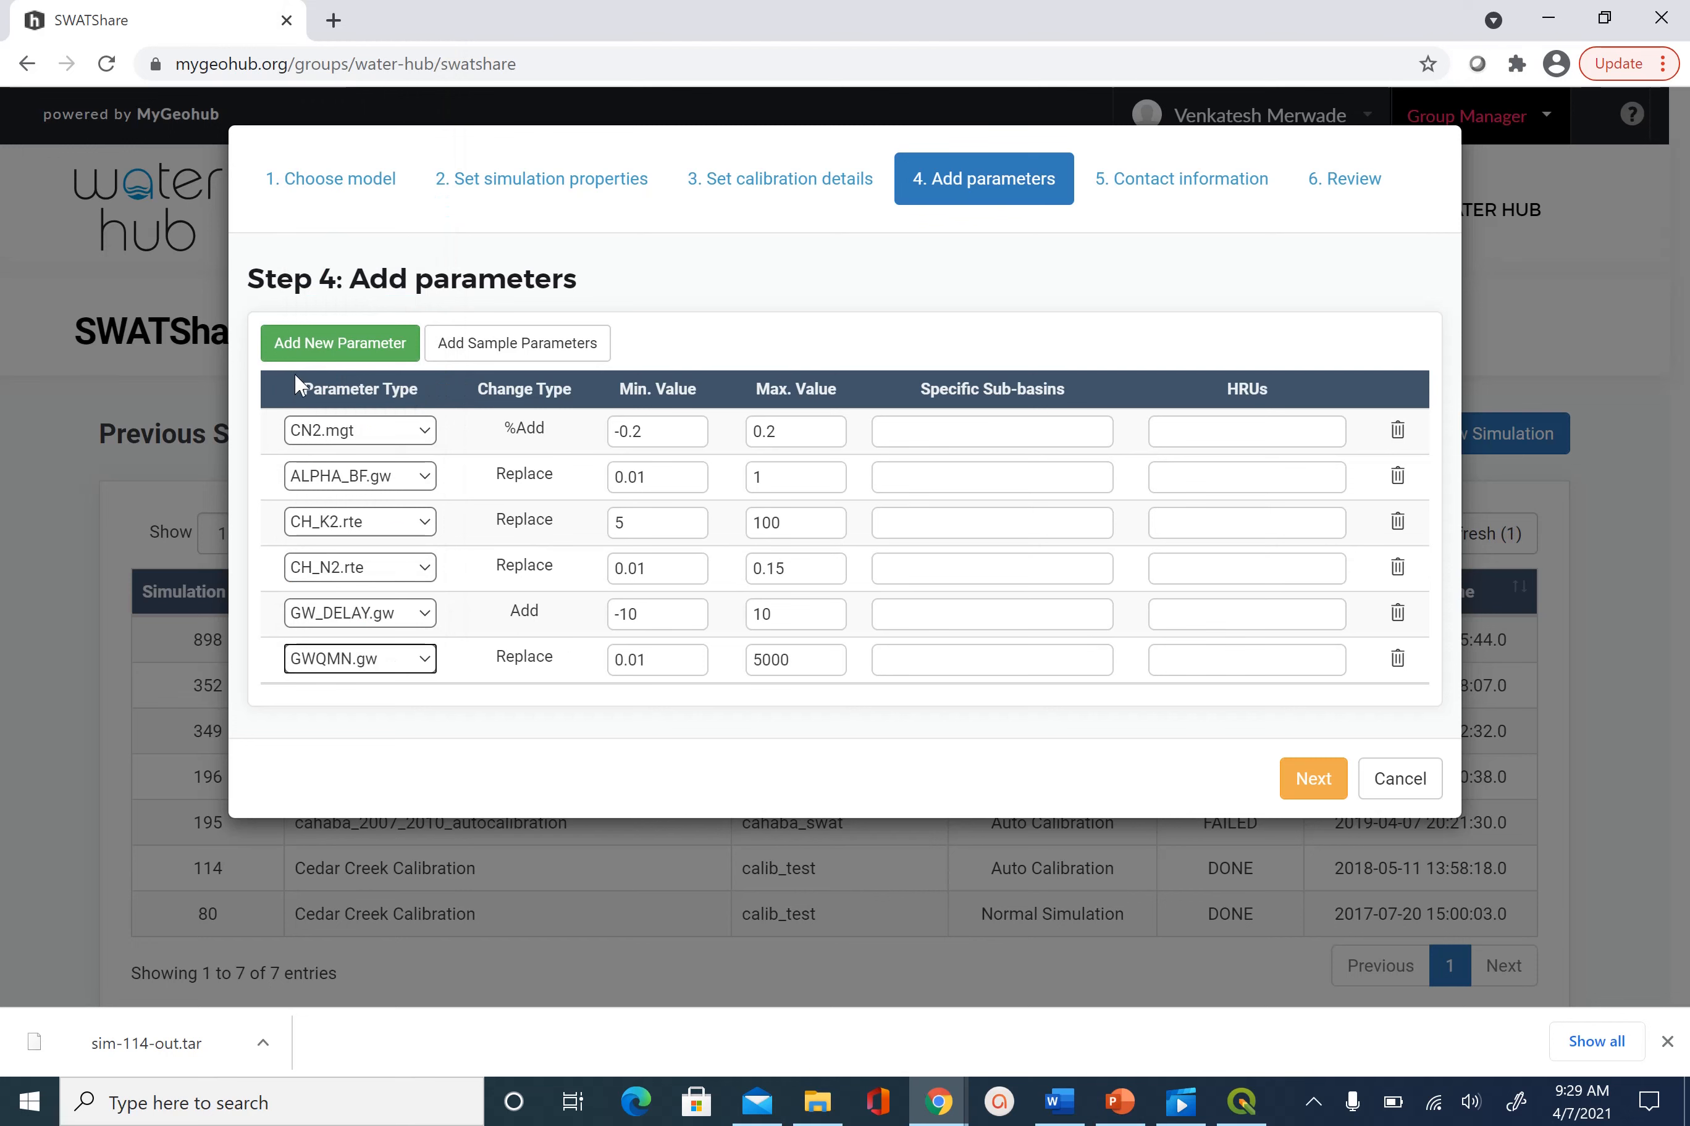
Add a seventh row with ALPHA_BF.gw, plus two blank parameter rows
left_click(348, 352)
left_click(429, 716)
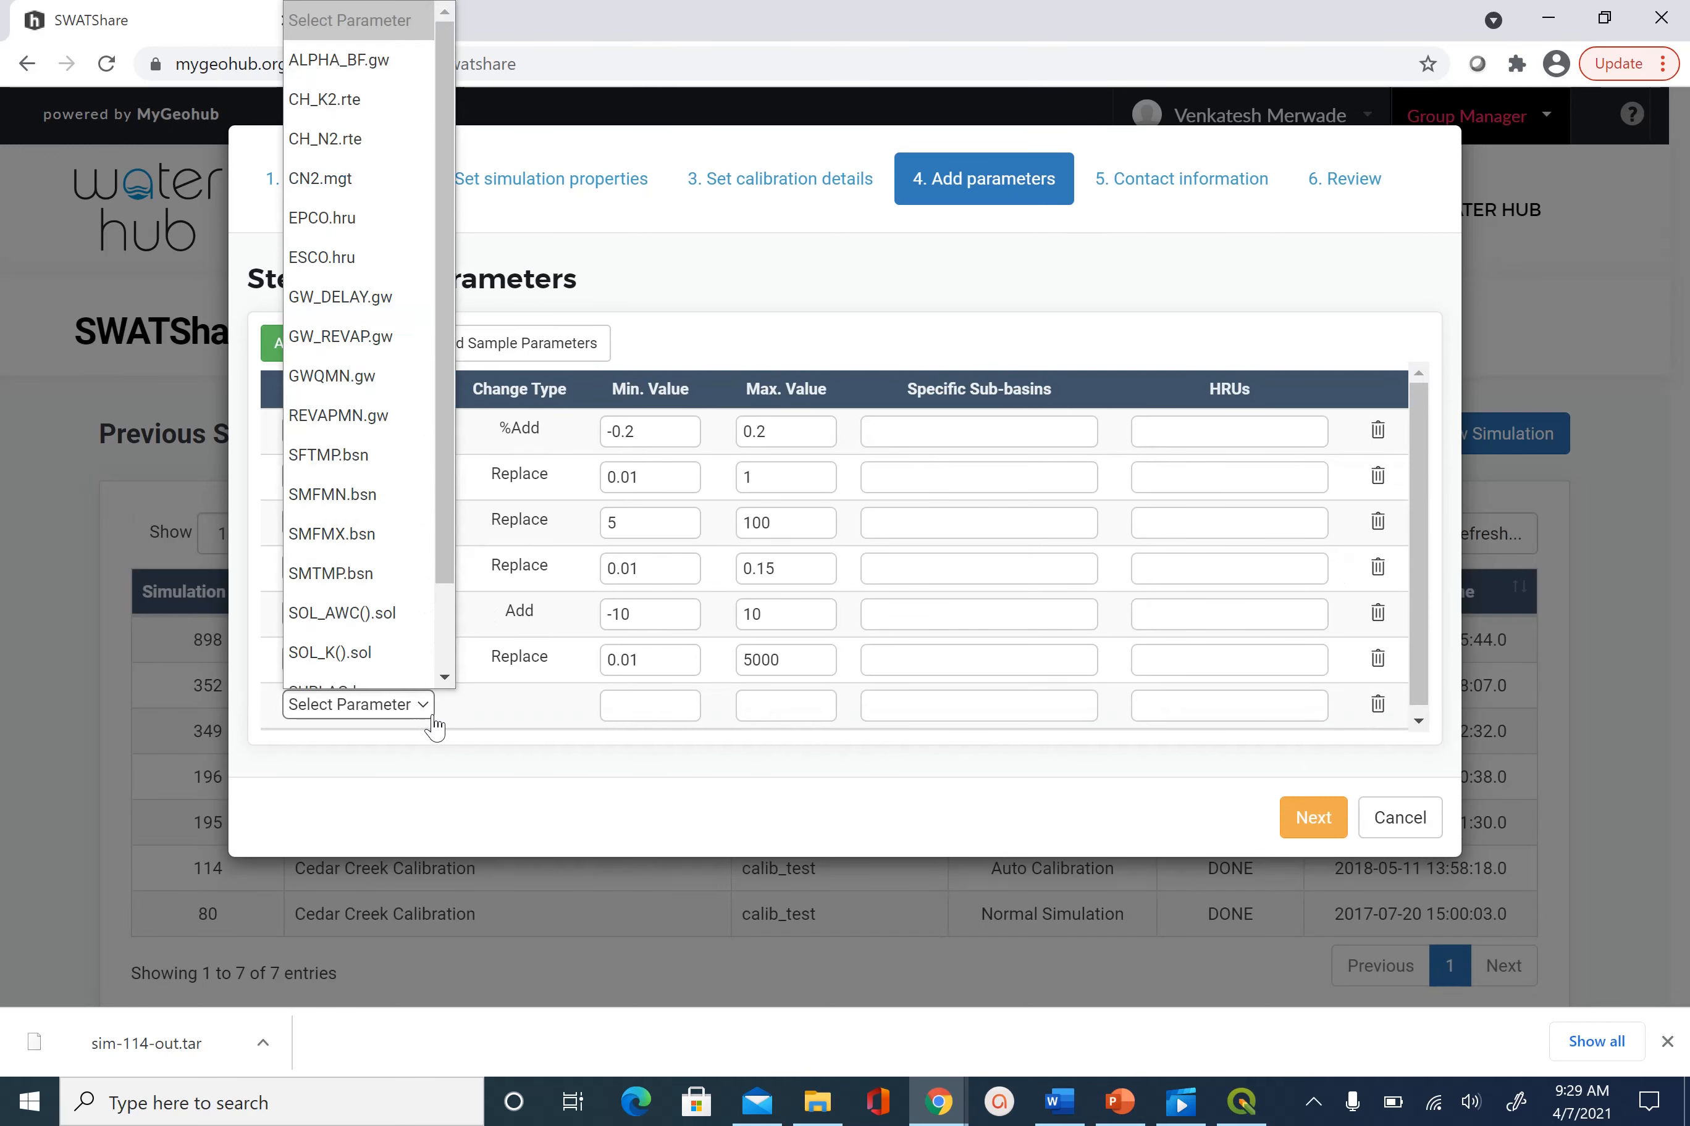
left_click_drag(452, 522, 380, 304)
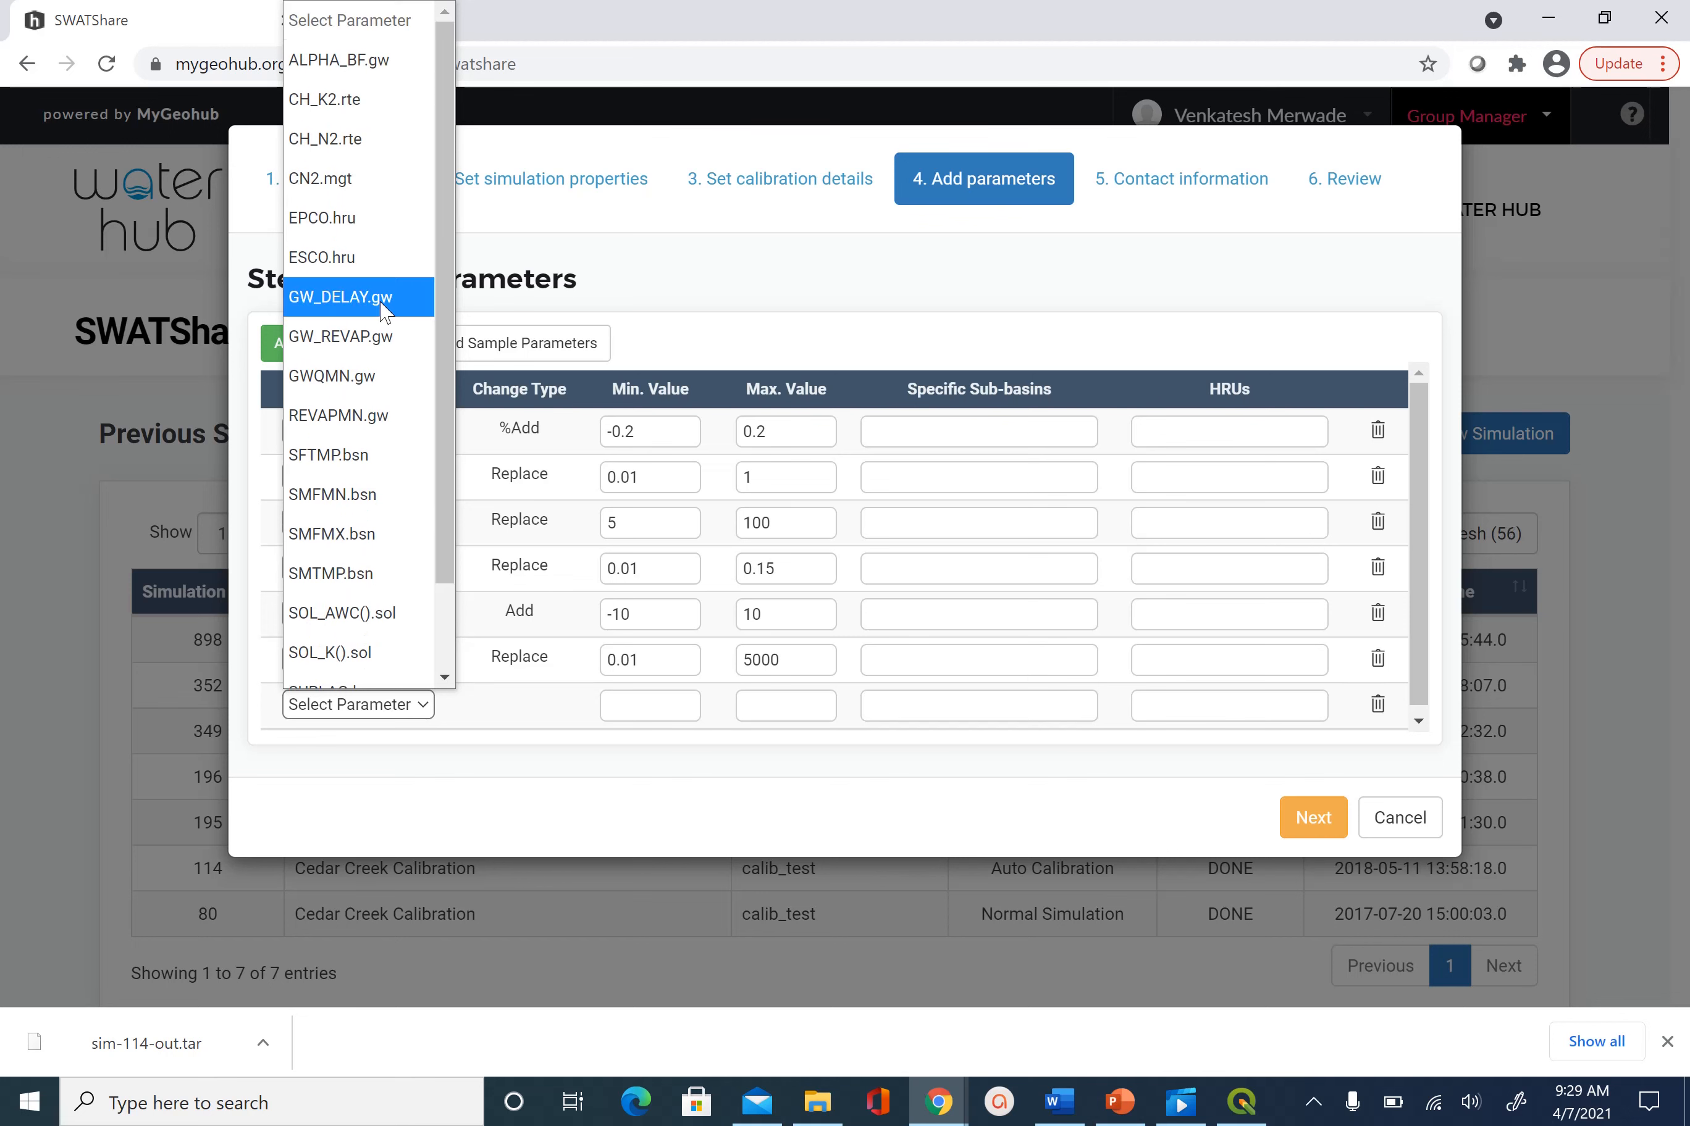
left_click(372, 65)
left_click(358, 352)
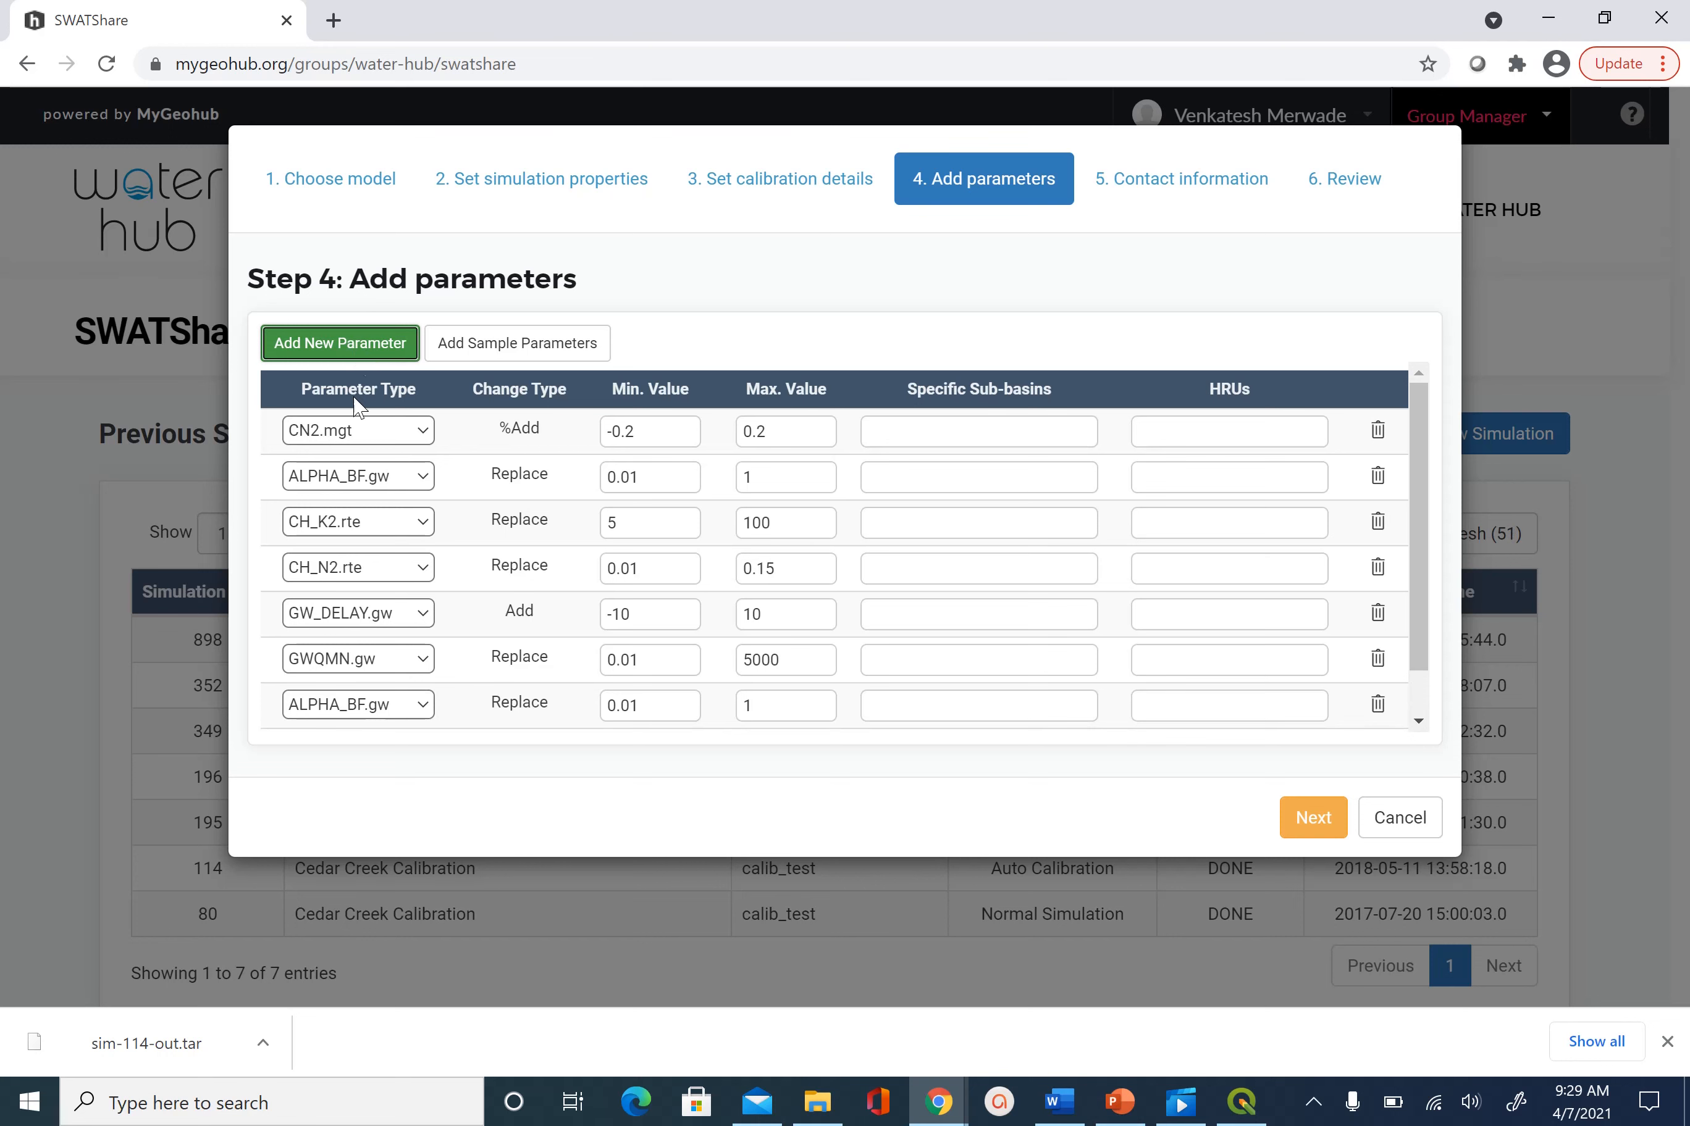
left_click(371, 356)
left_click_drag(1423, 550, 1414, 702)
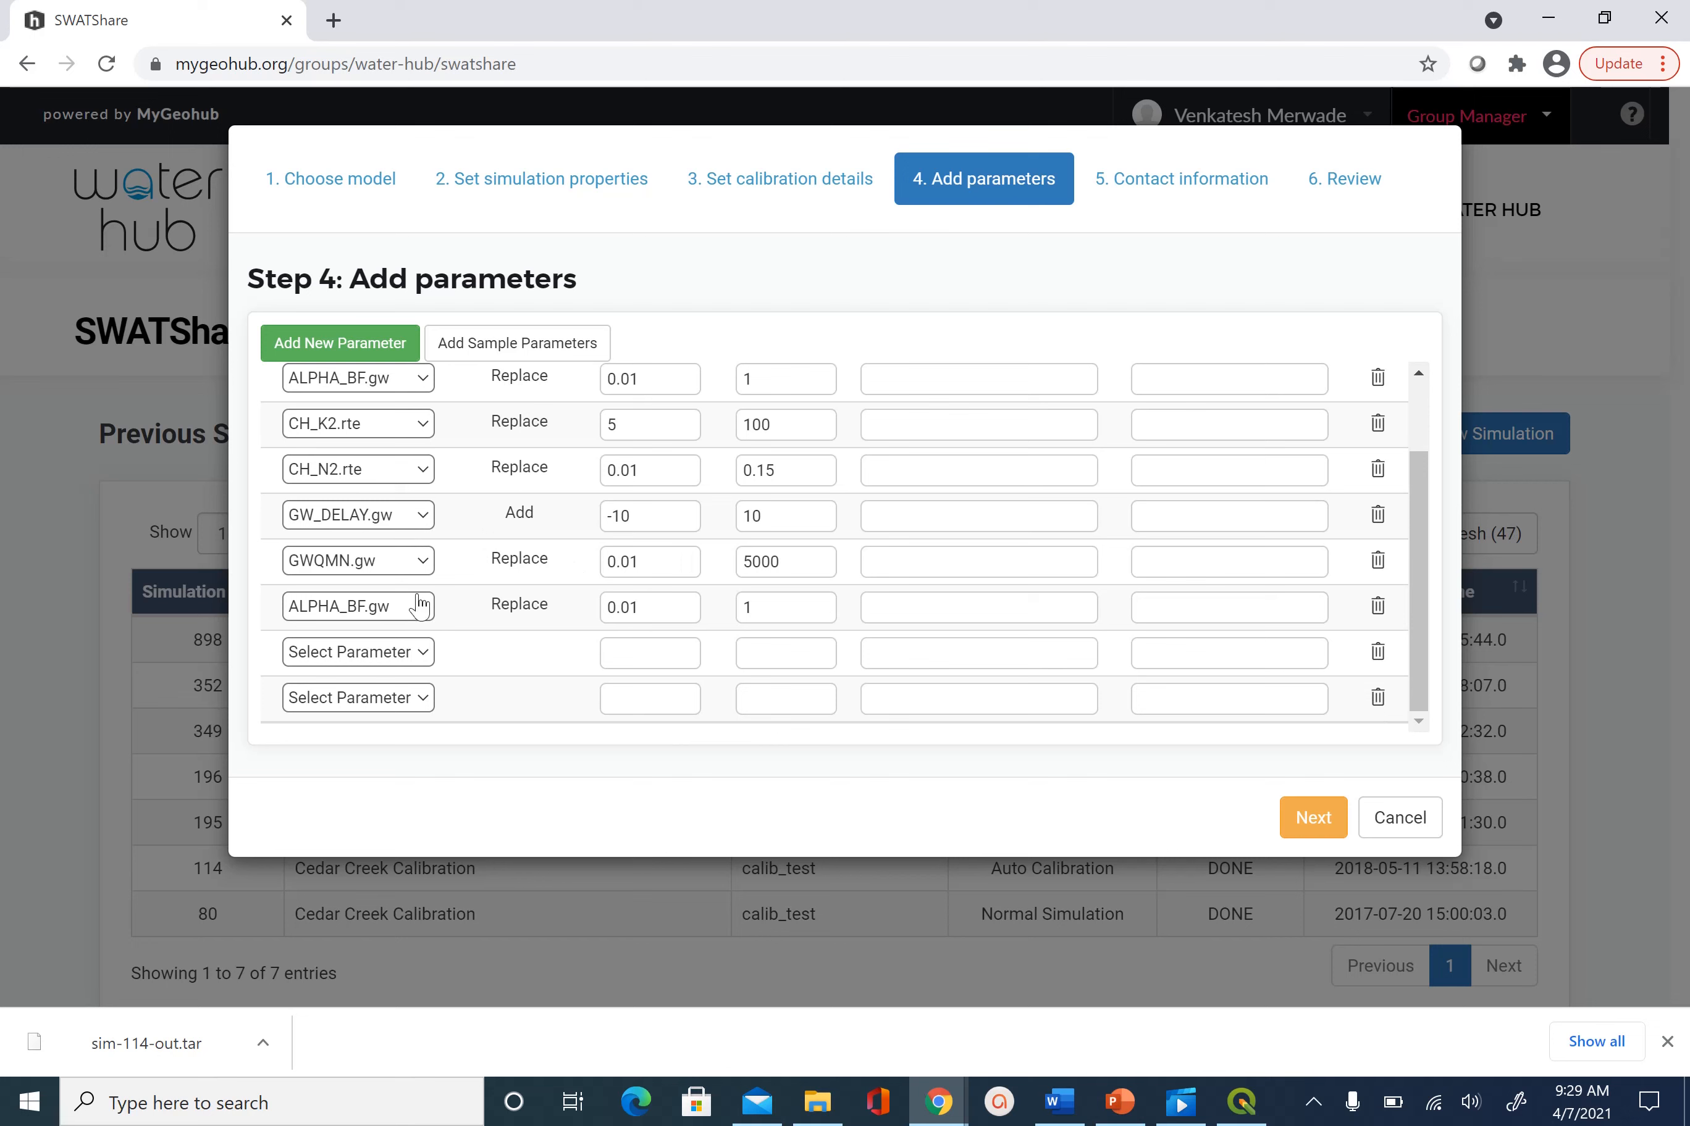
Set the two blank rows to EPCO.hru and ESCO.hru
left_click(426, 659)
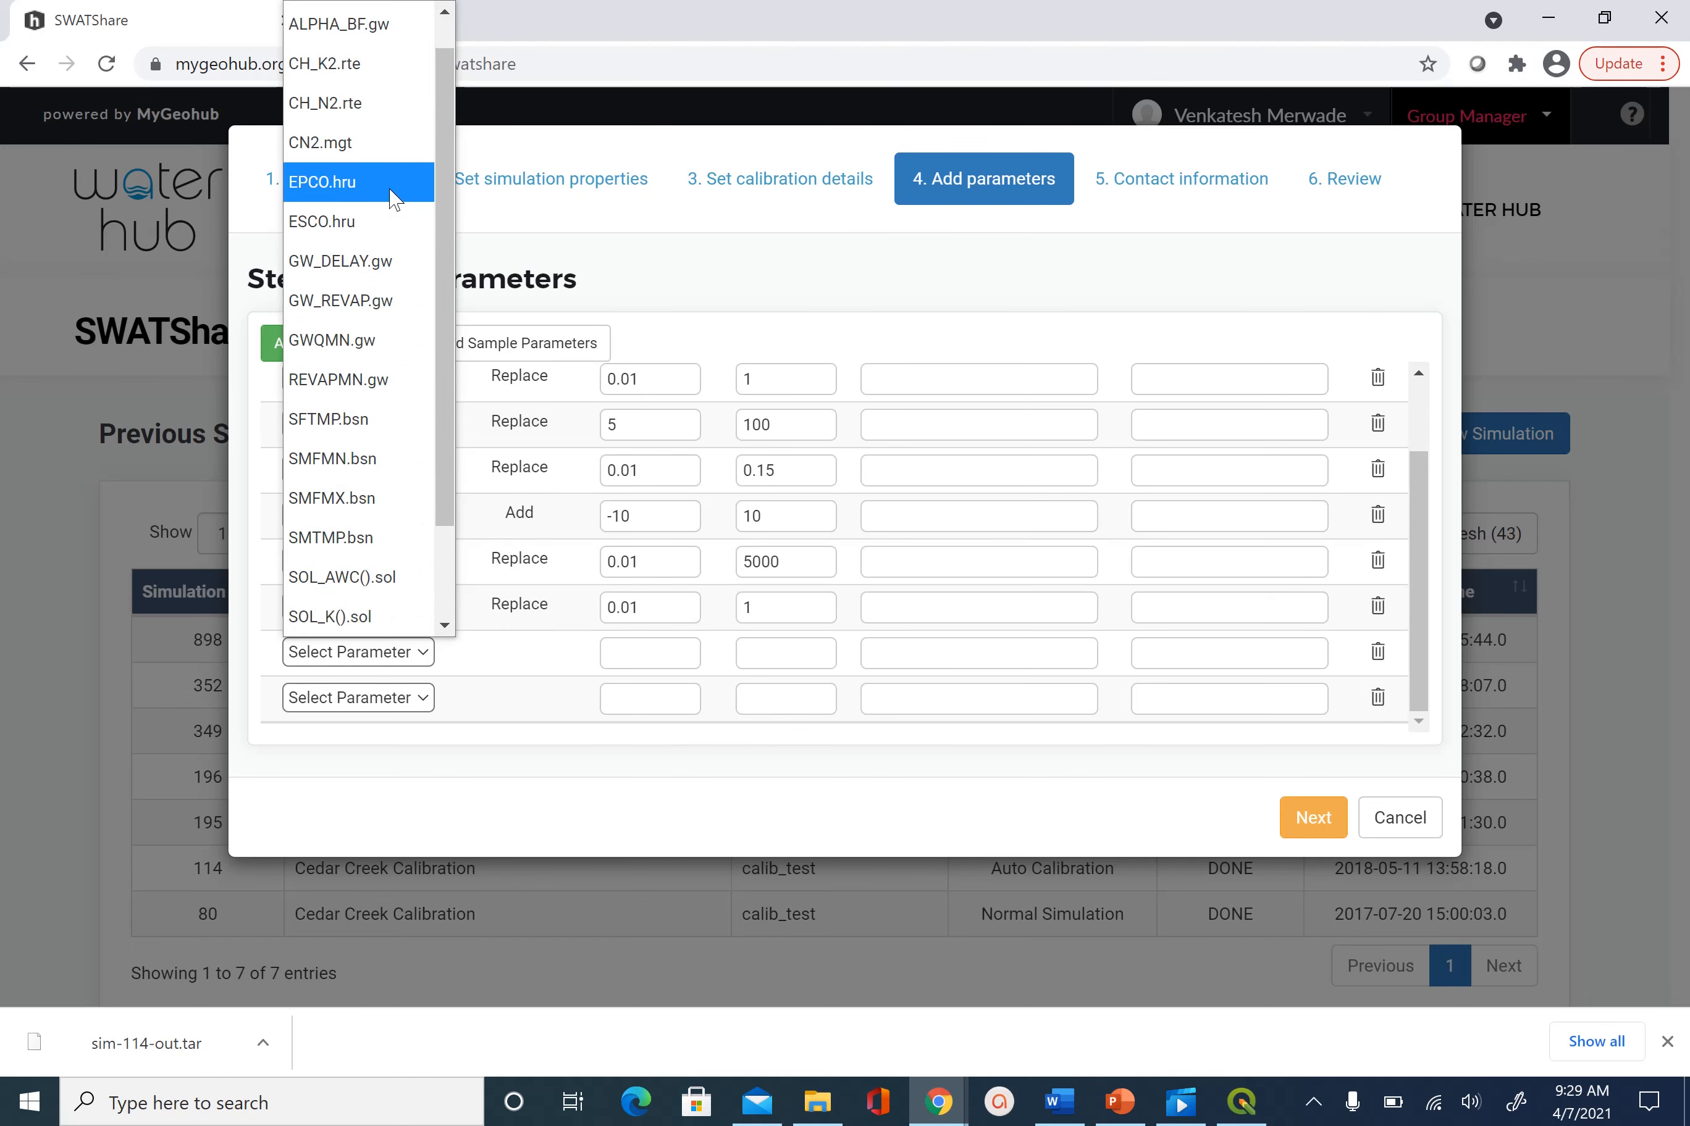
left_click(406, 195)
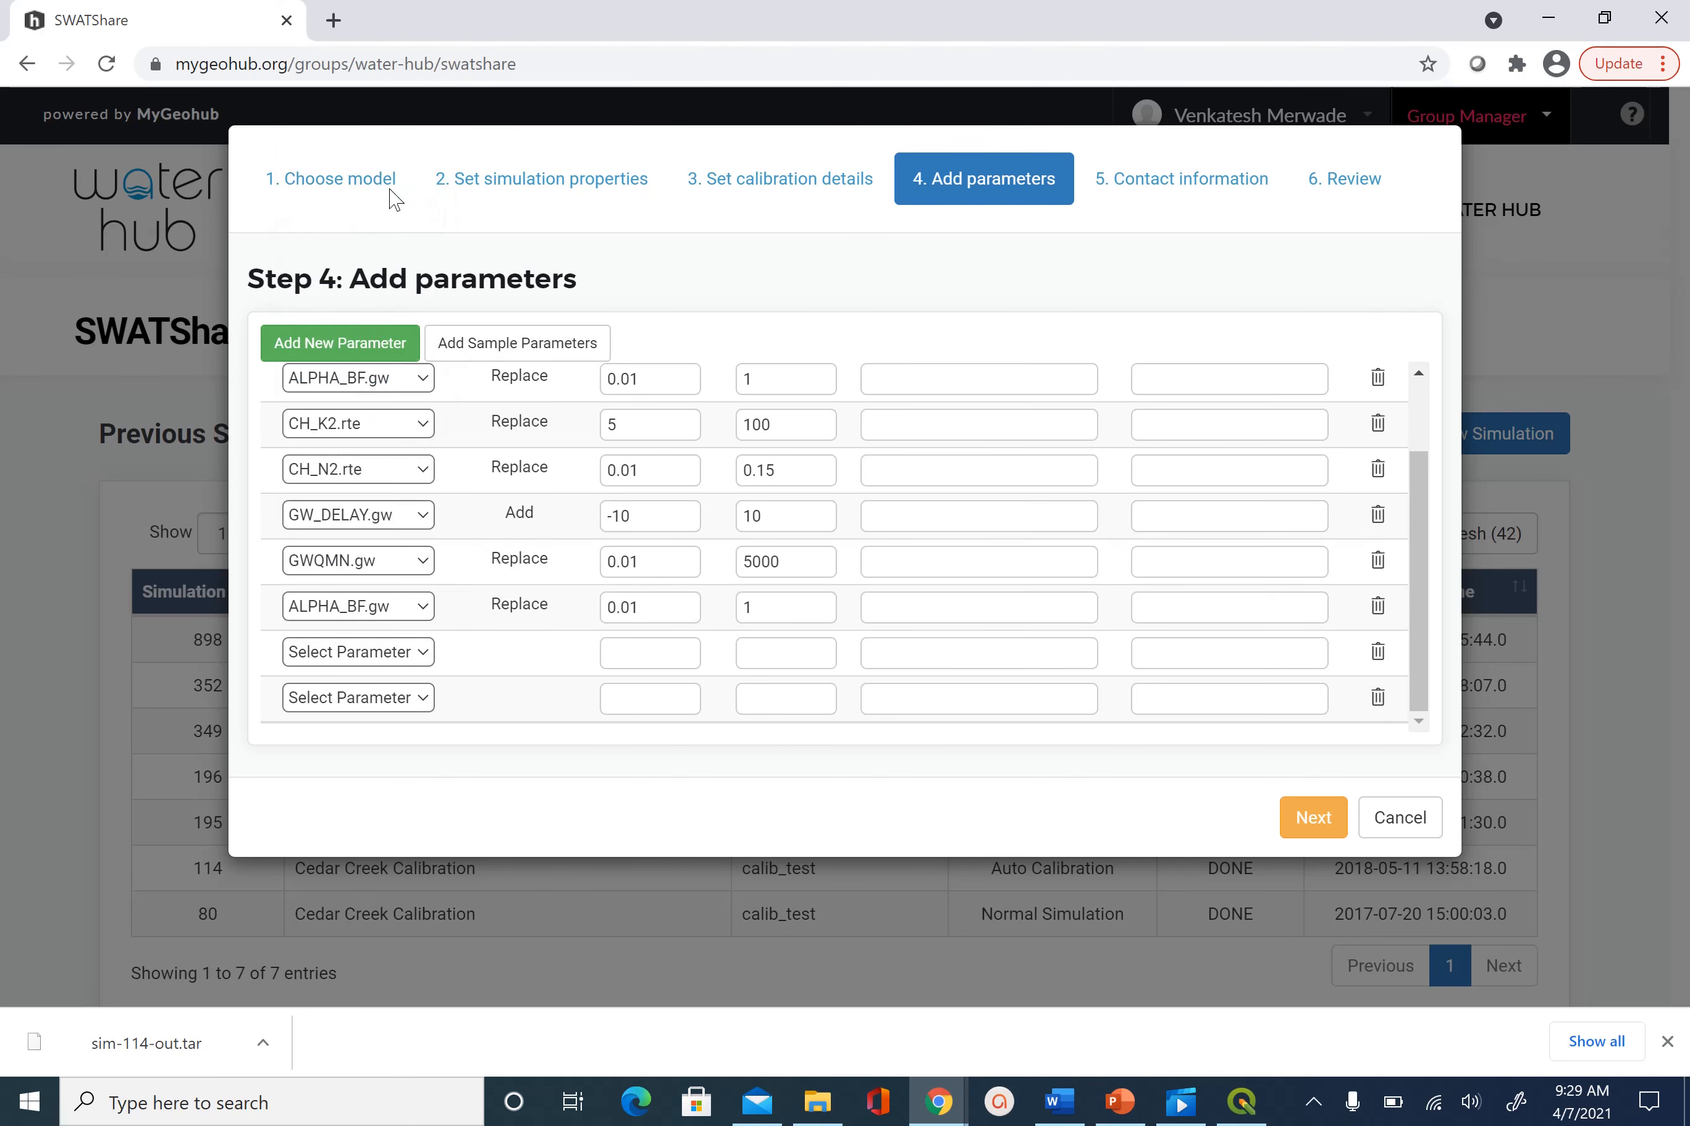
left_click(428, 700)
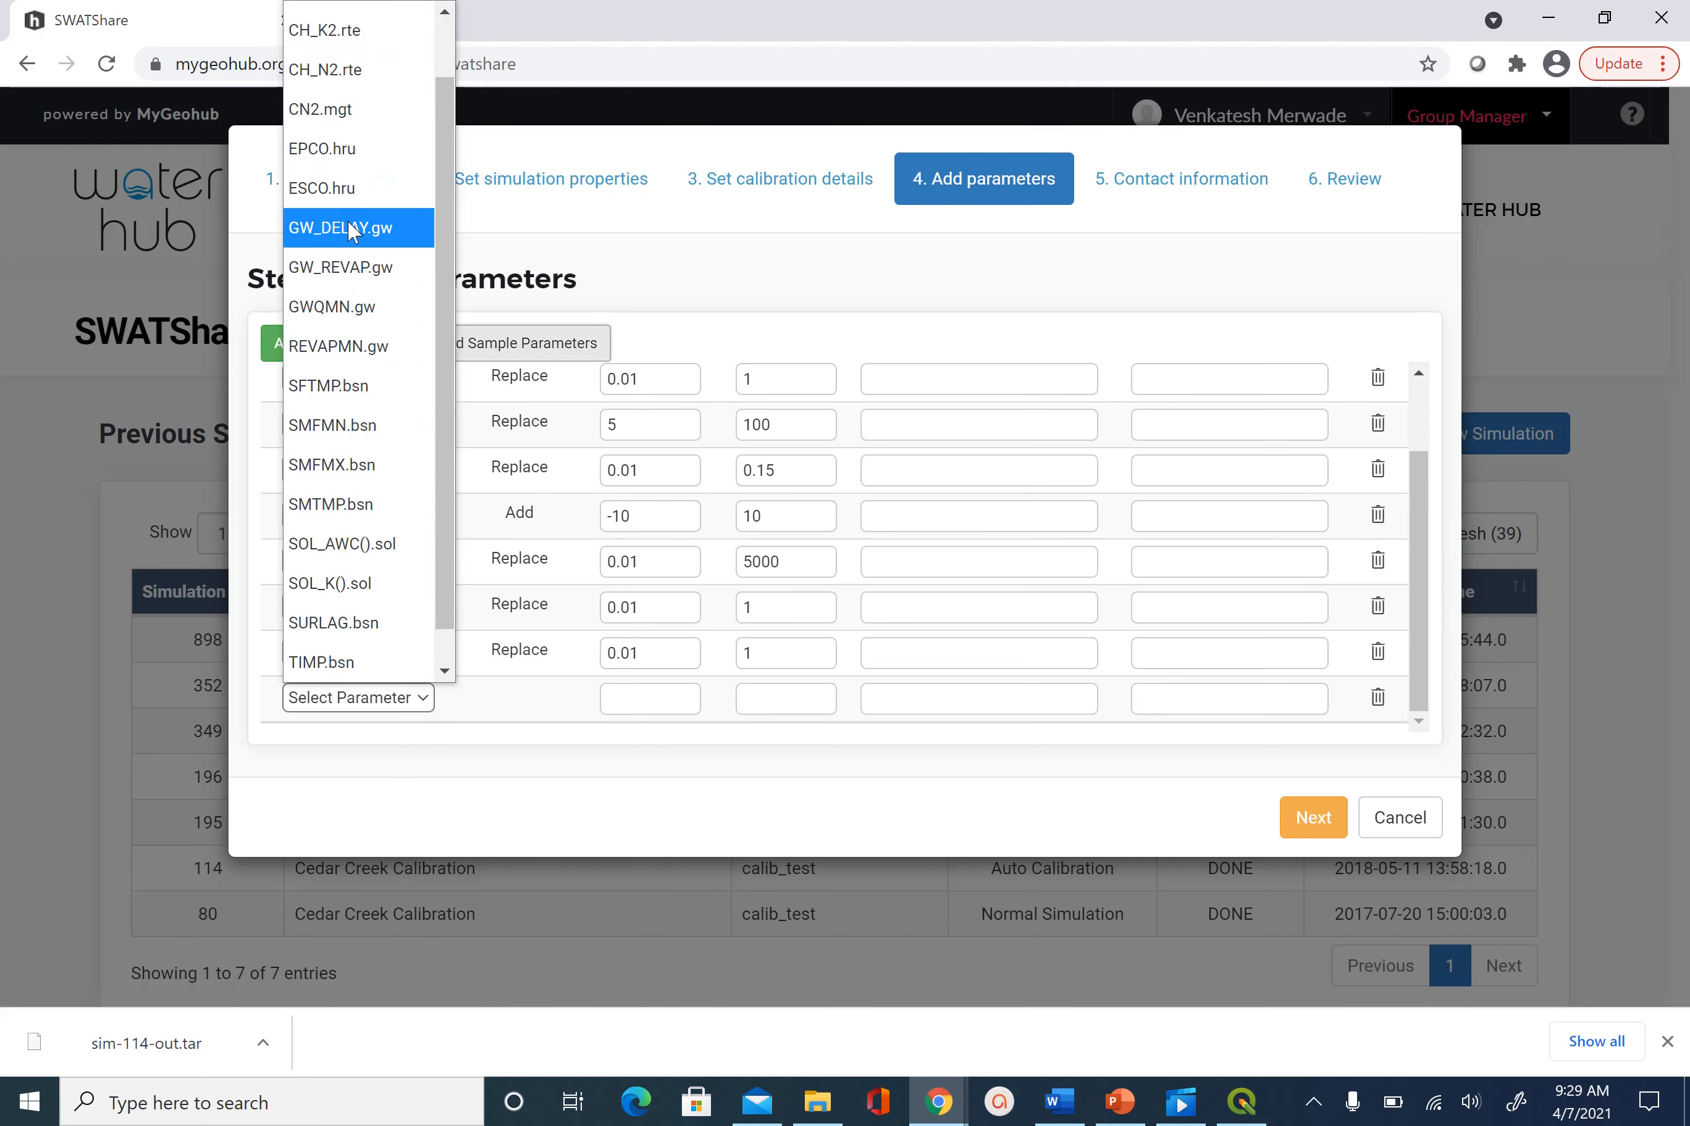
left_click(349, 194)
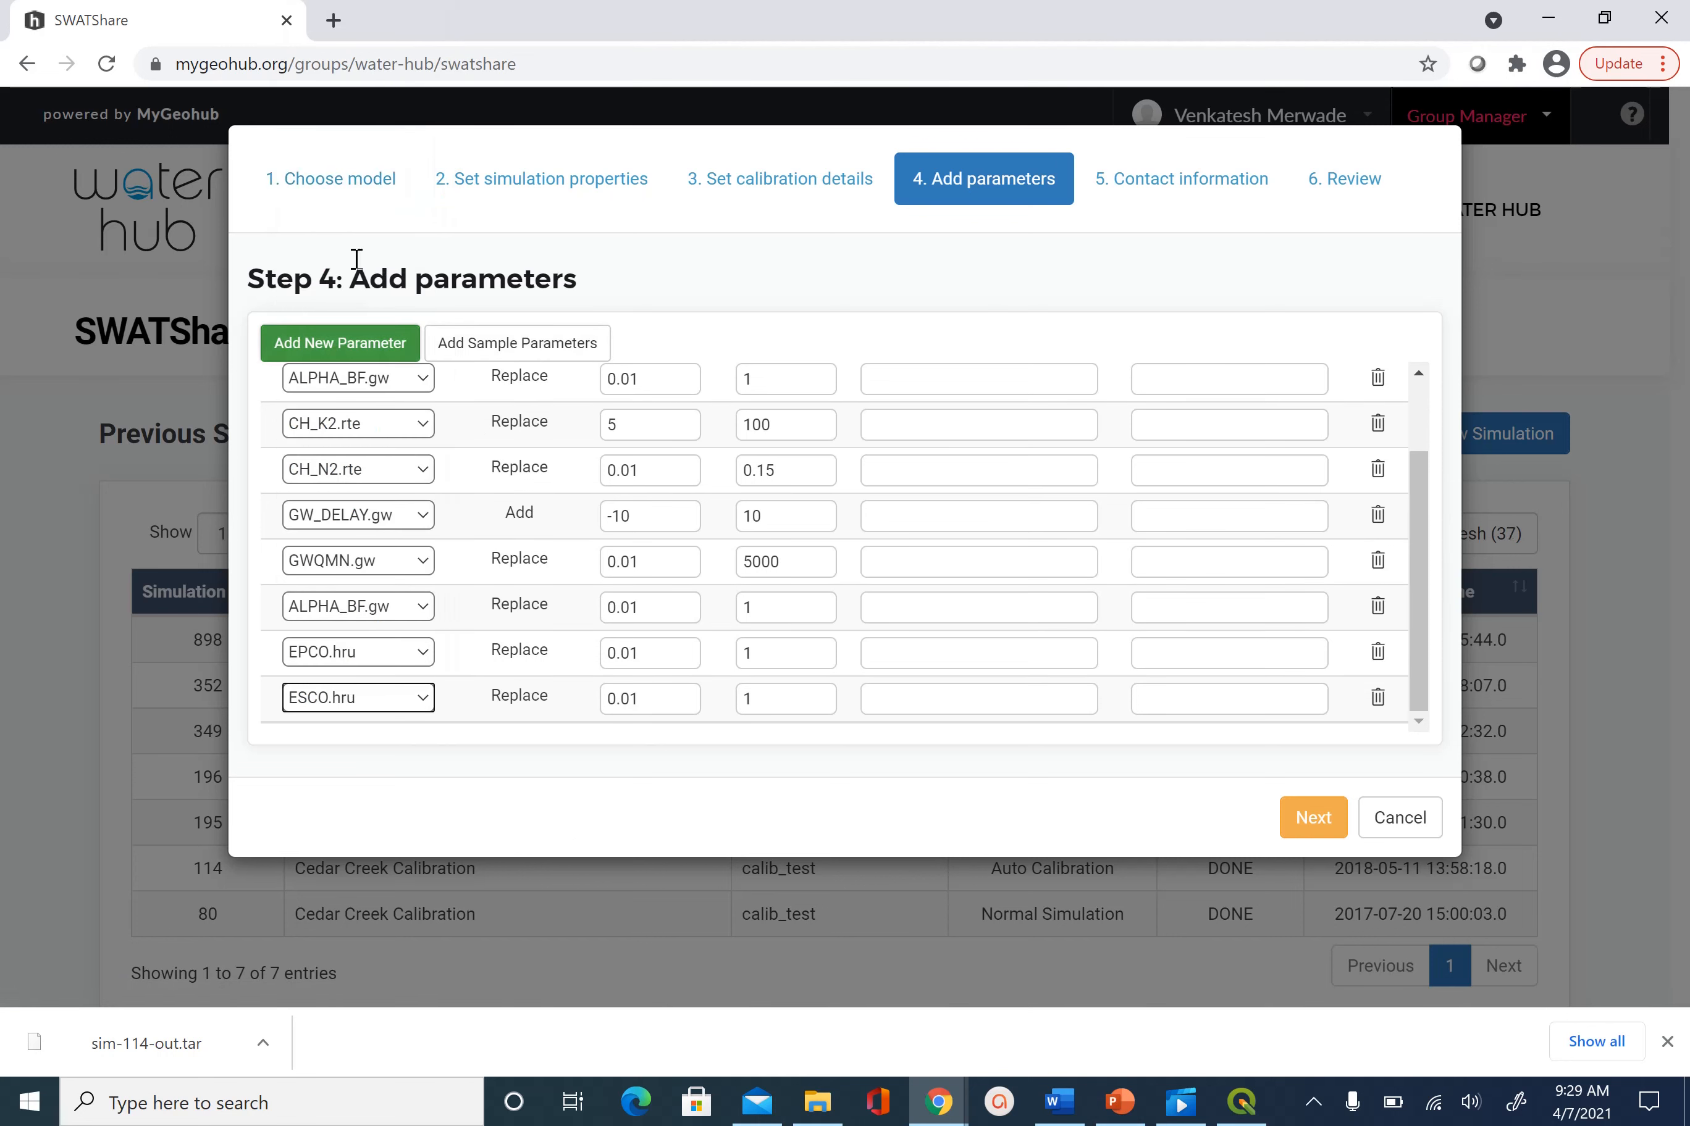
Add rows for REVAPMN.gw and CANMX.hru with their default ranges
left_click(358, 343)
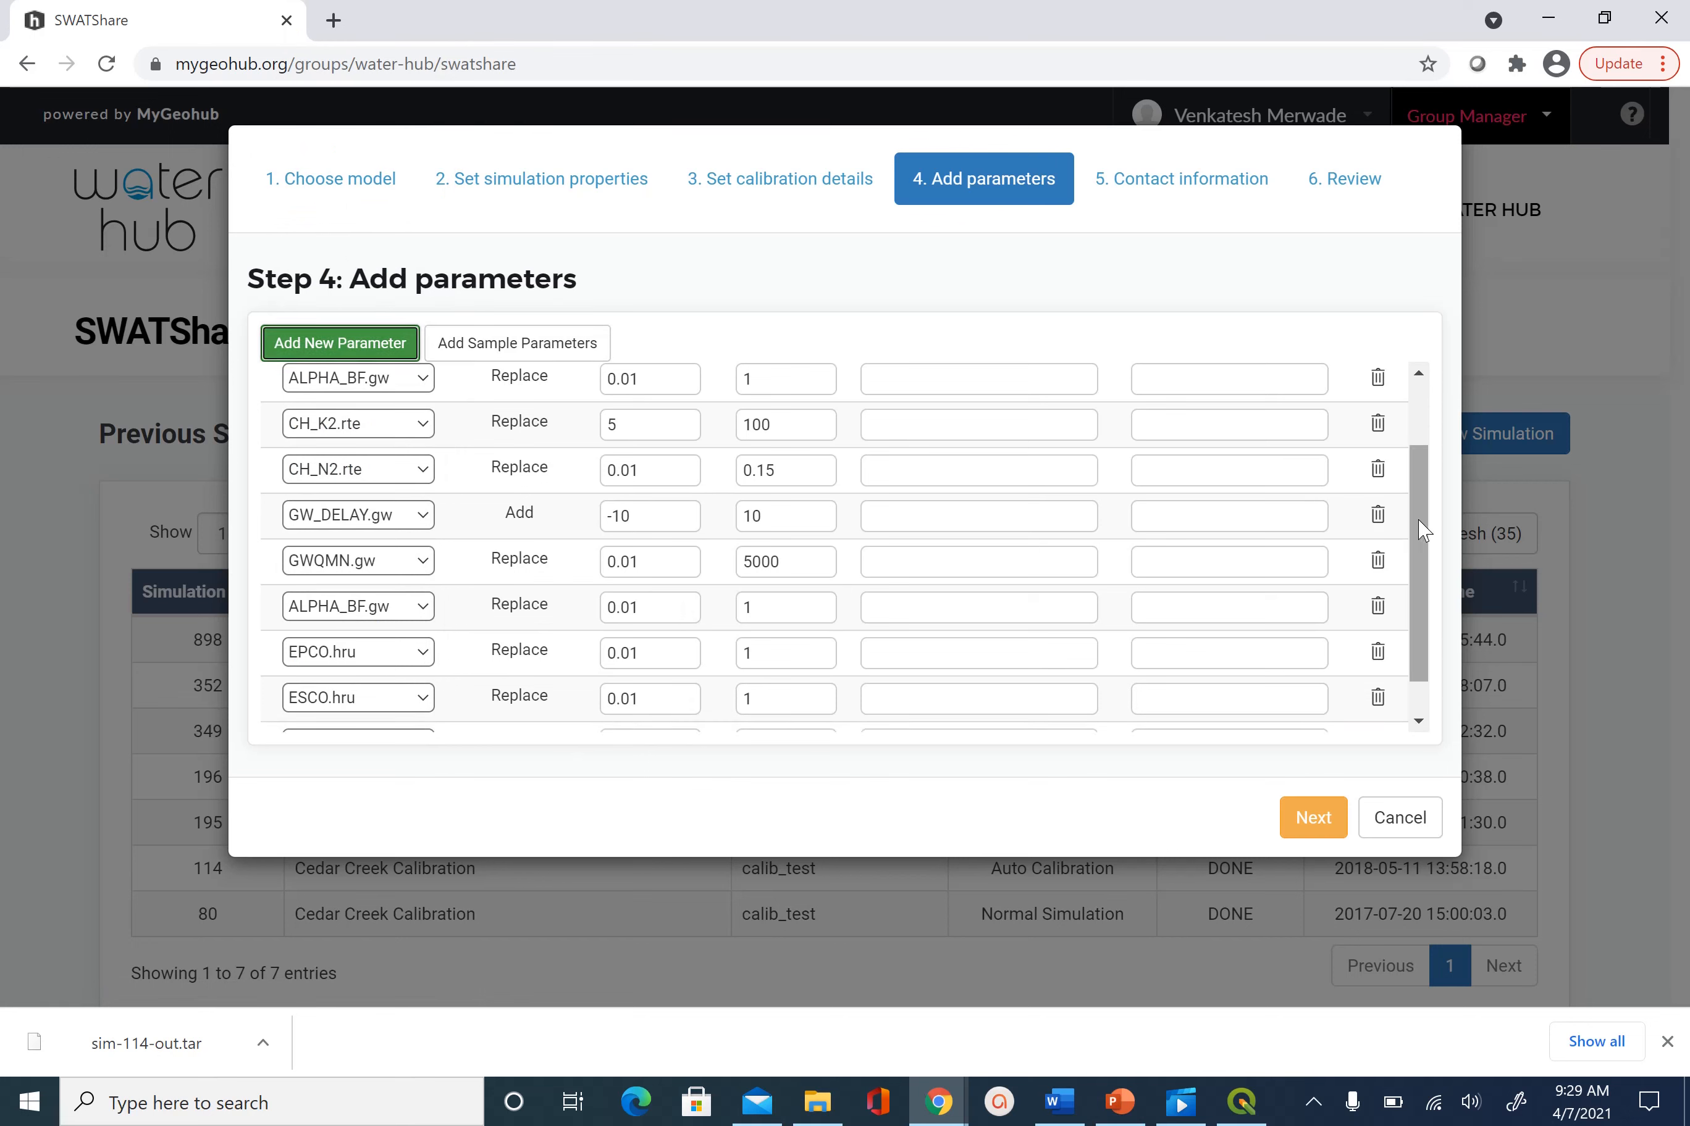
left_click_drag(1418, 575, 1467, 629)
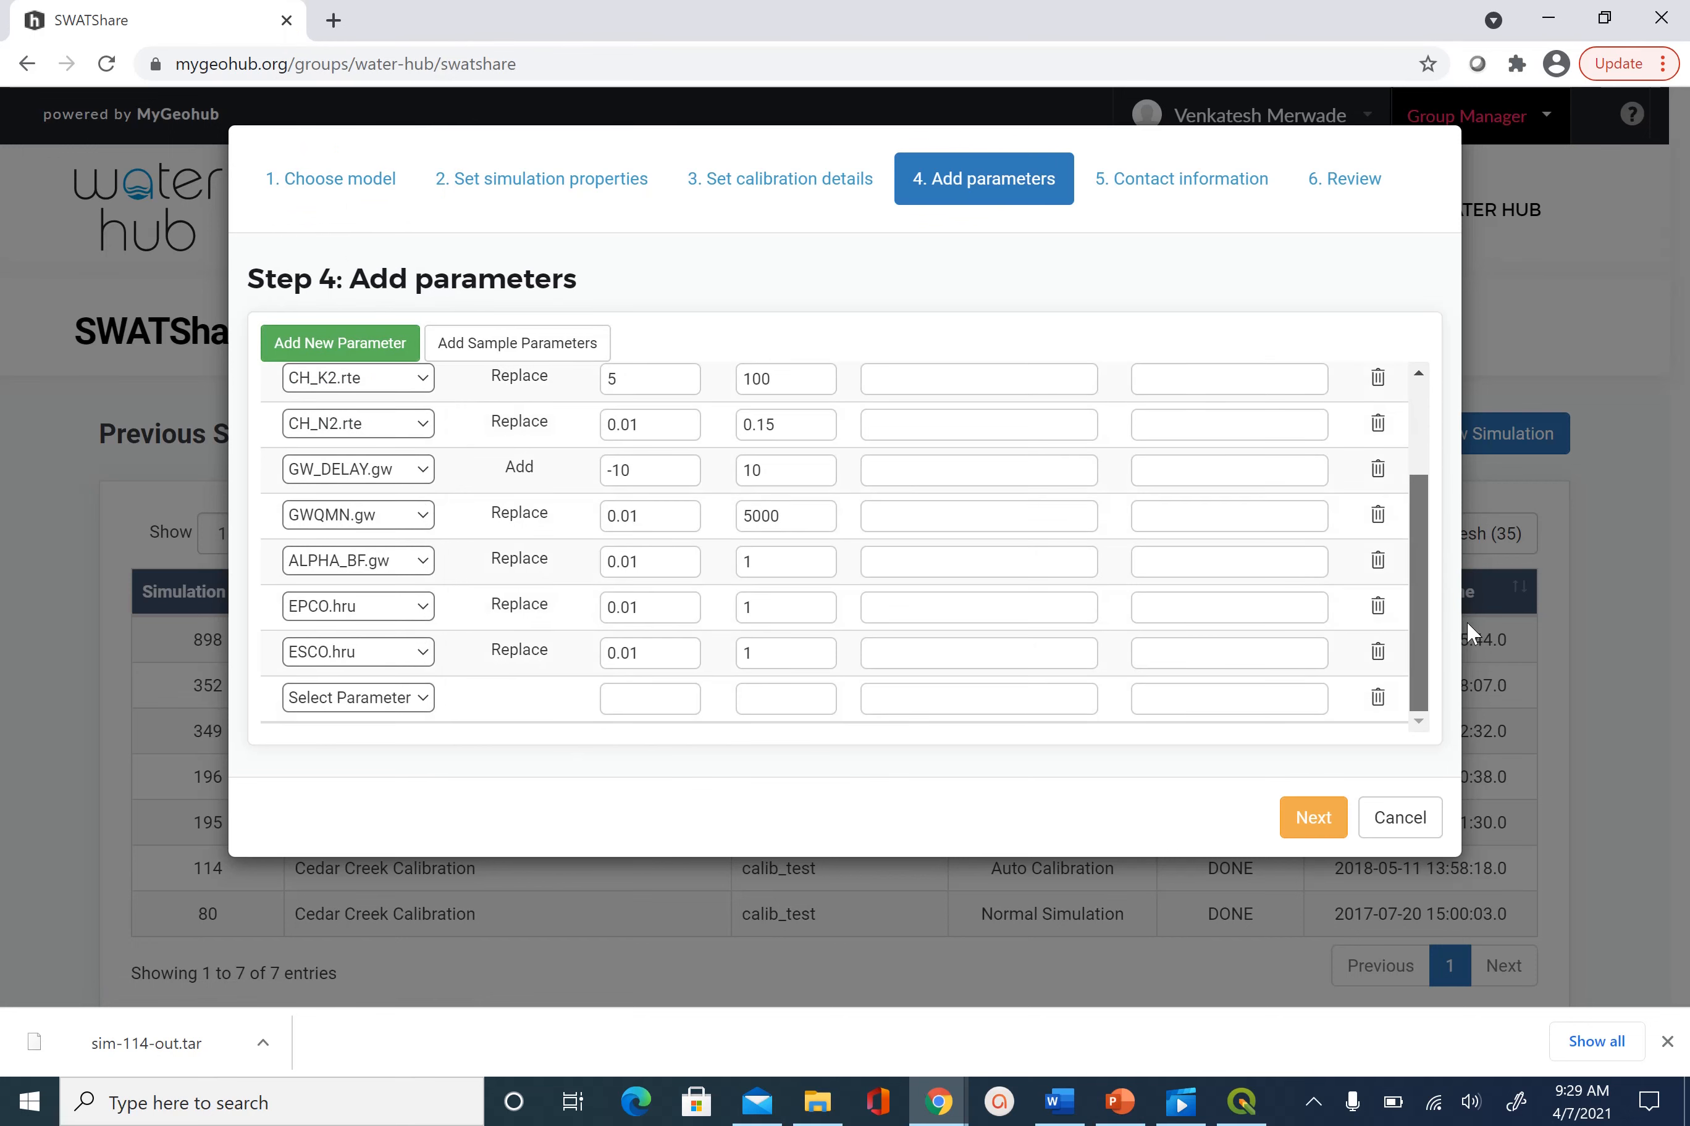
left_click(430, 699)
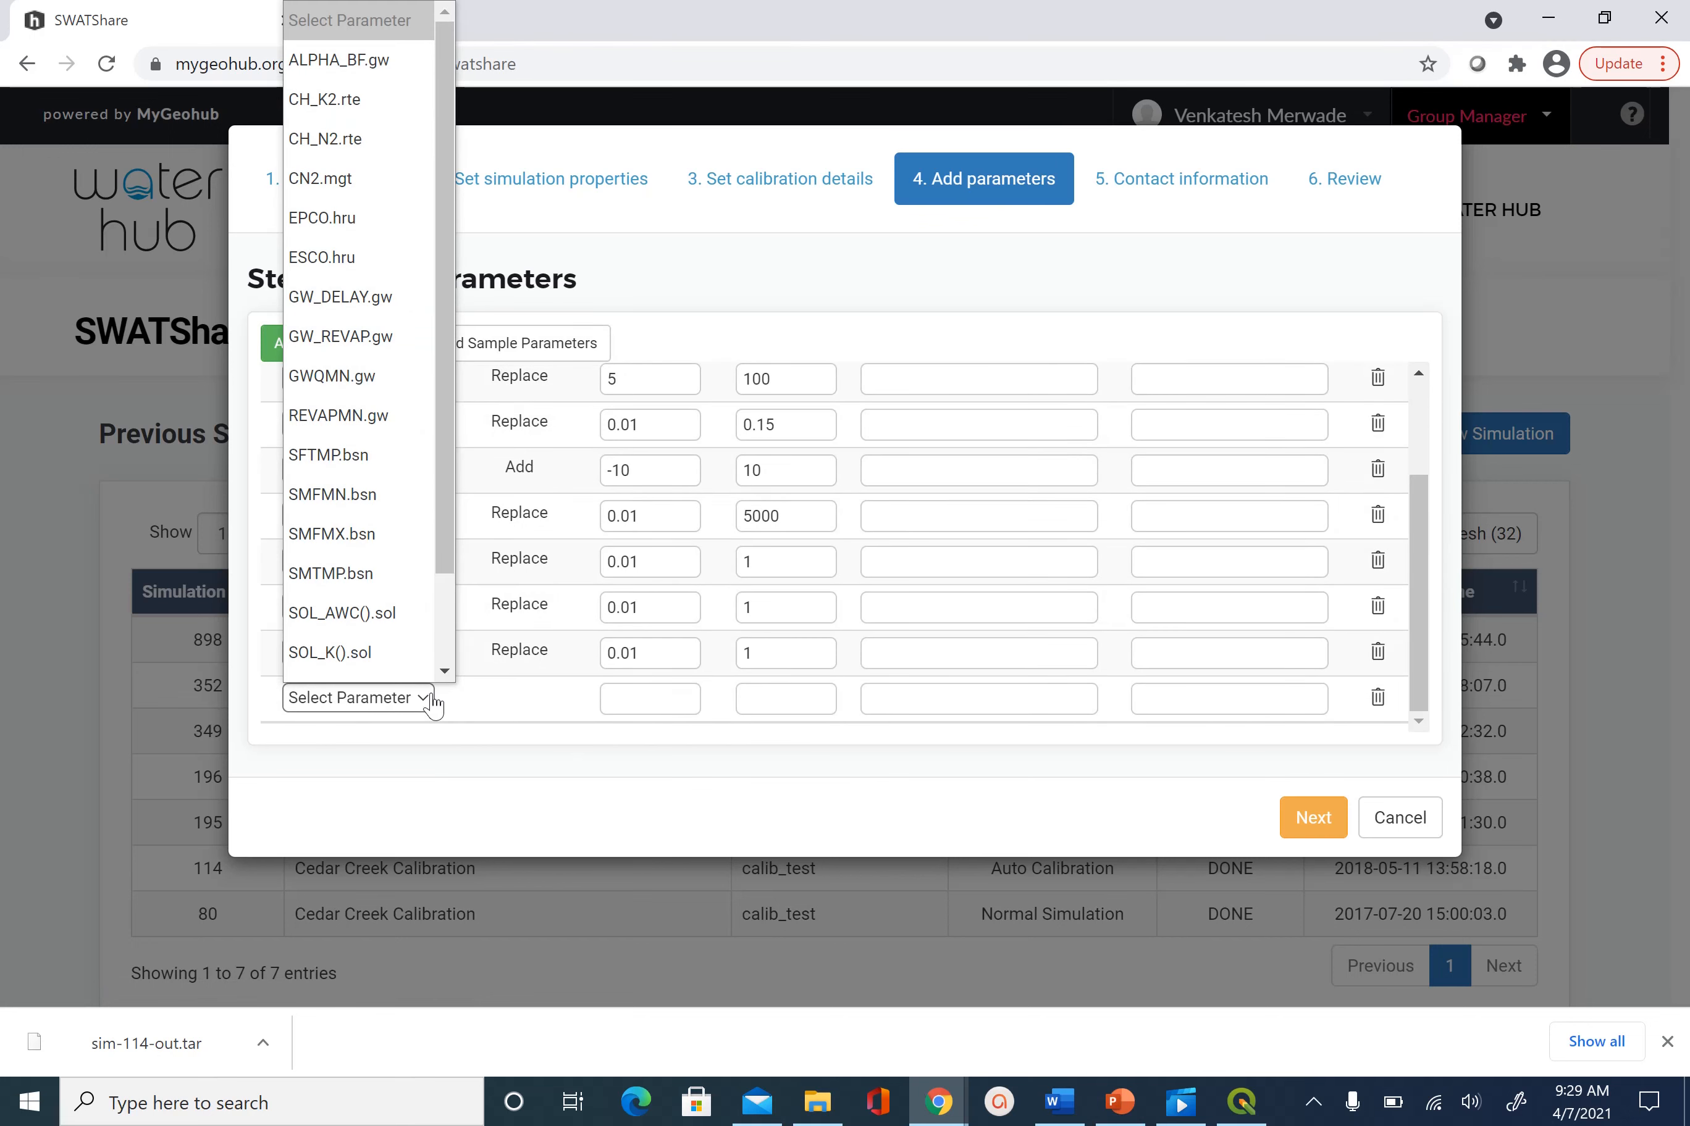
left_click(374, 420)
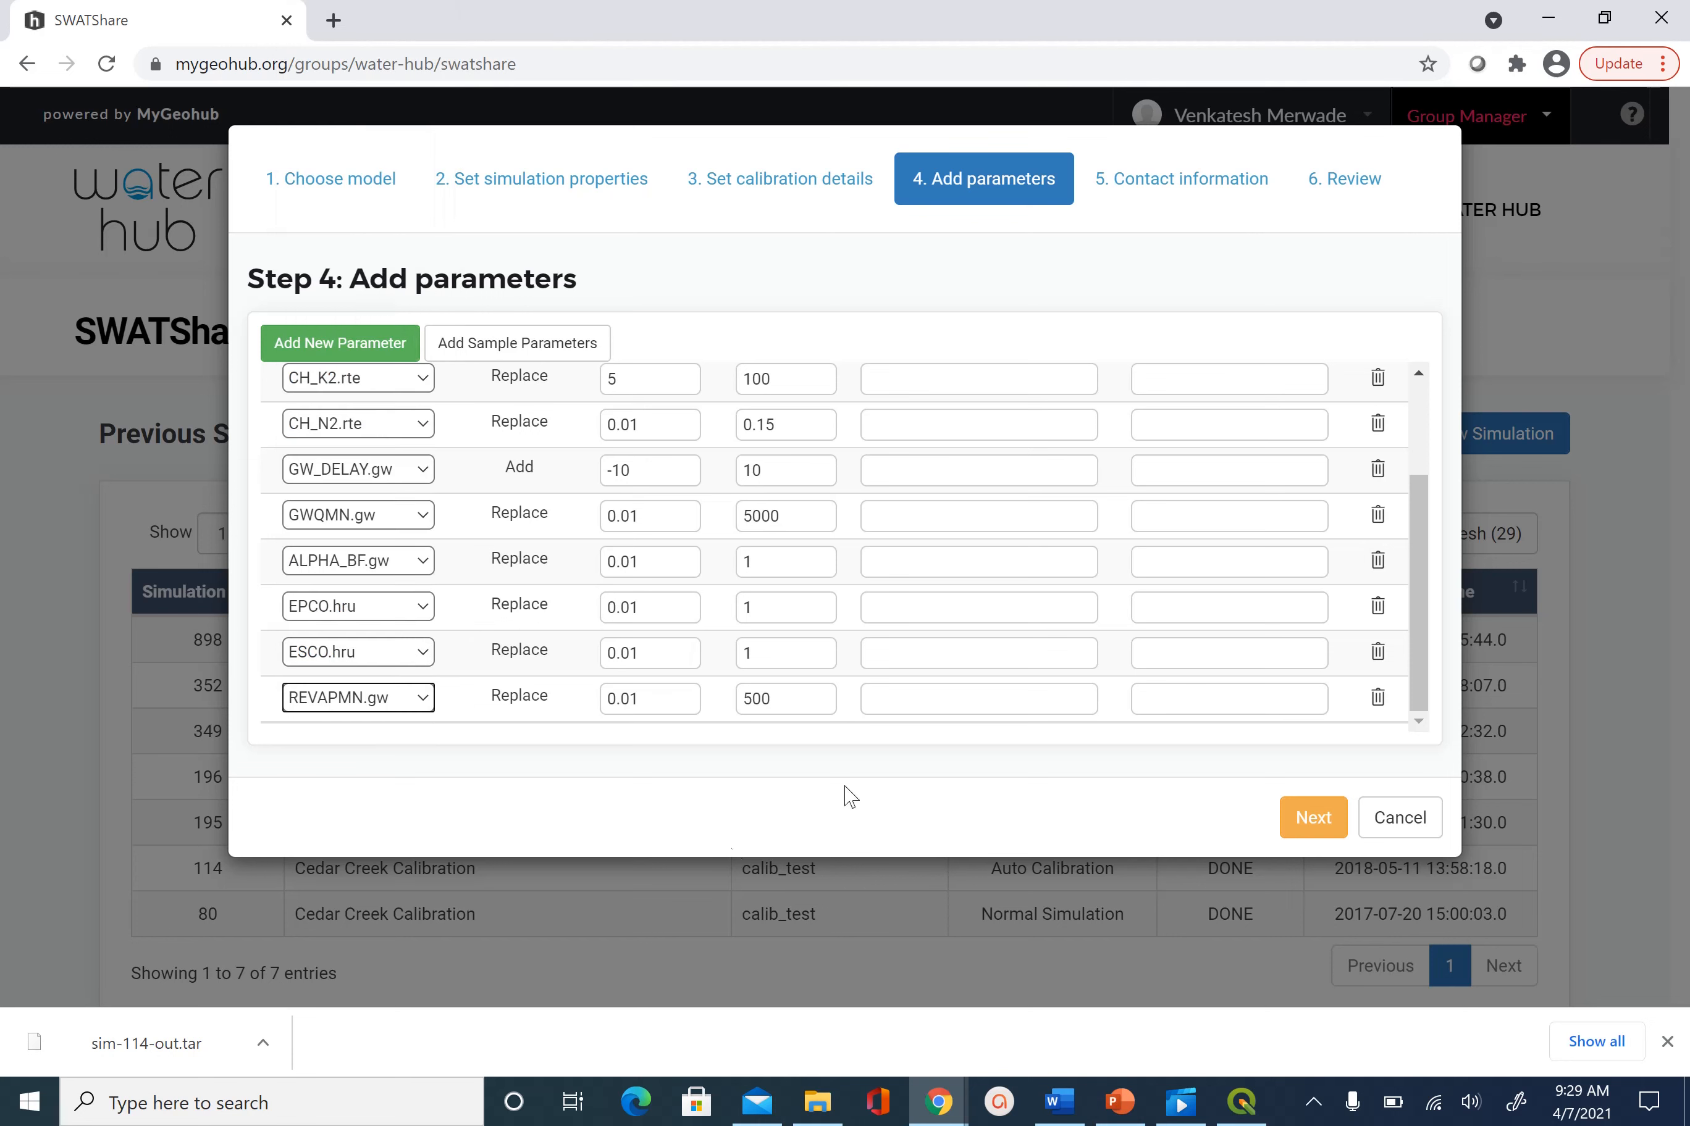
left_click(358, 349)
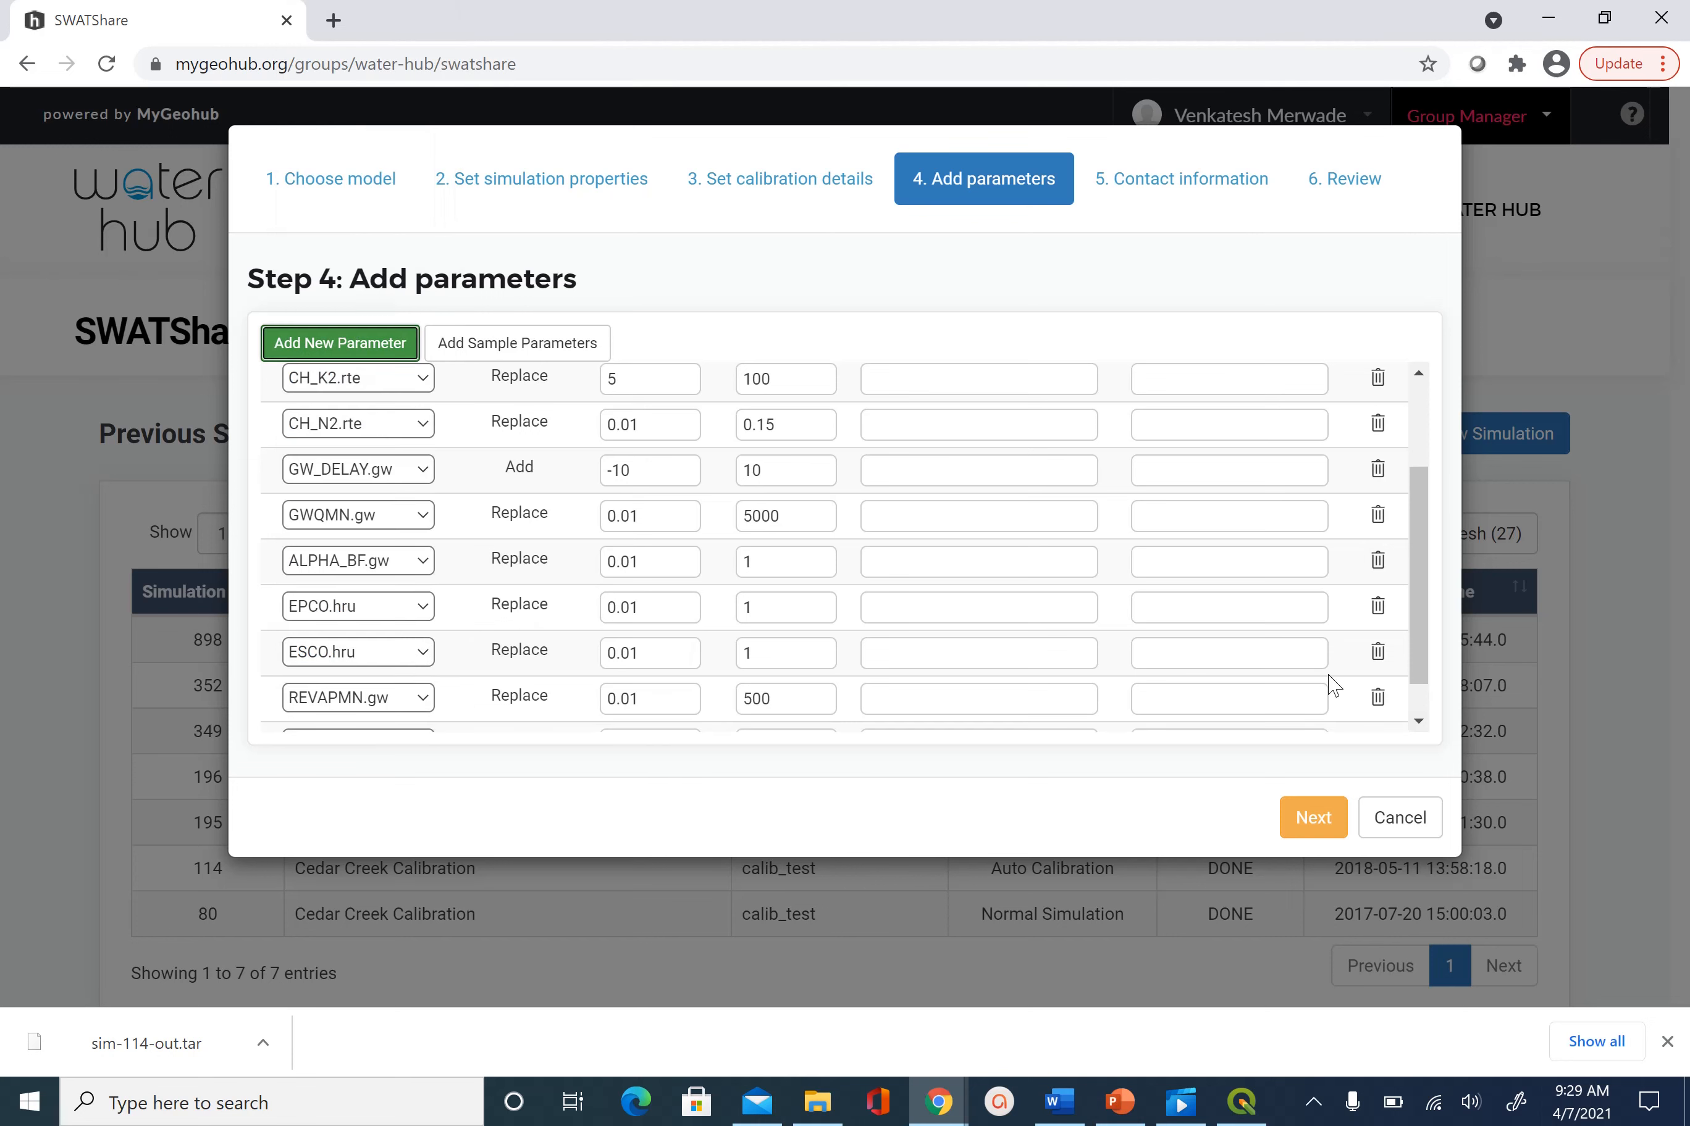
left_click(1416, 722)
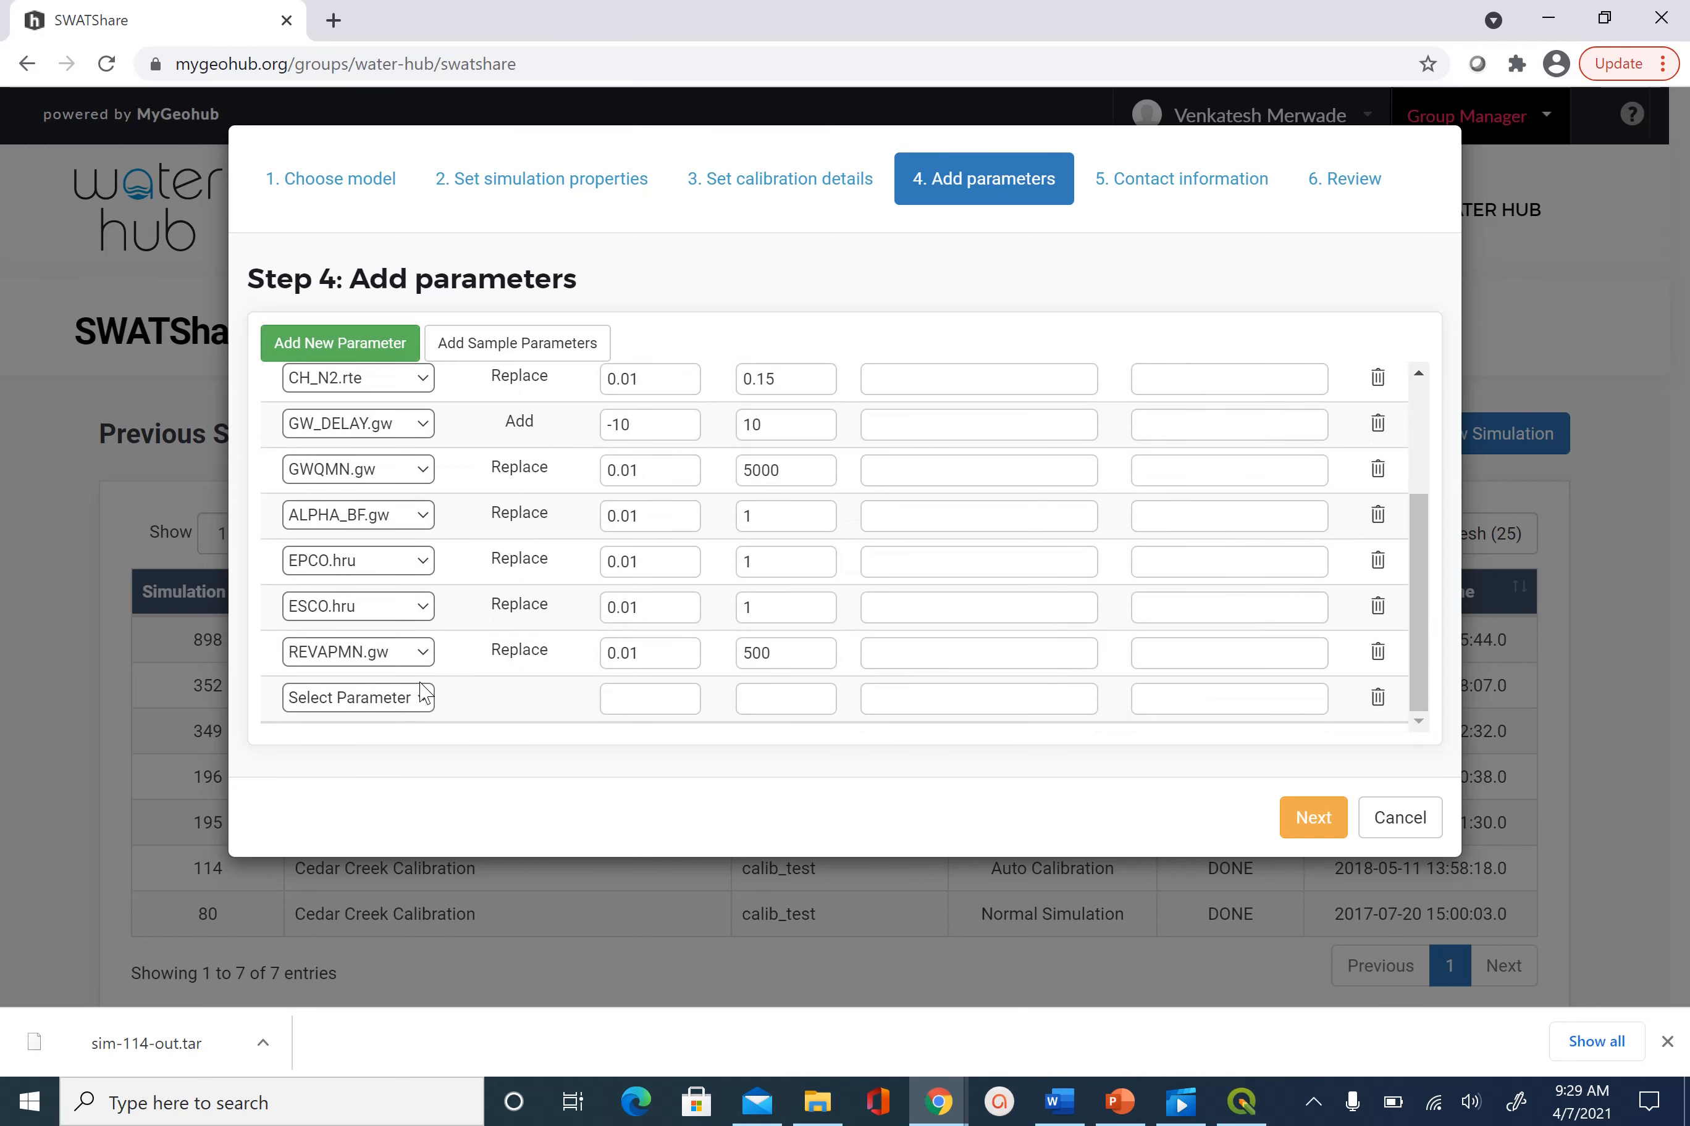
left_click(426, 703)
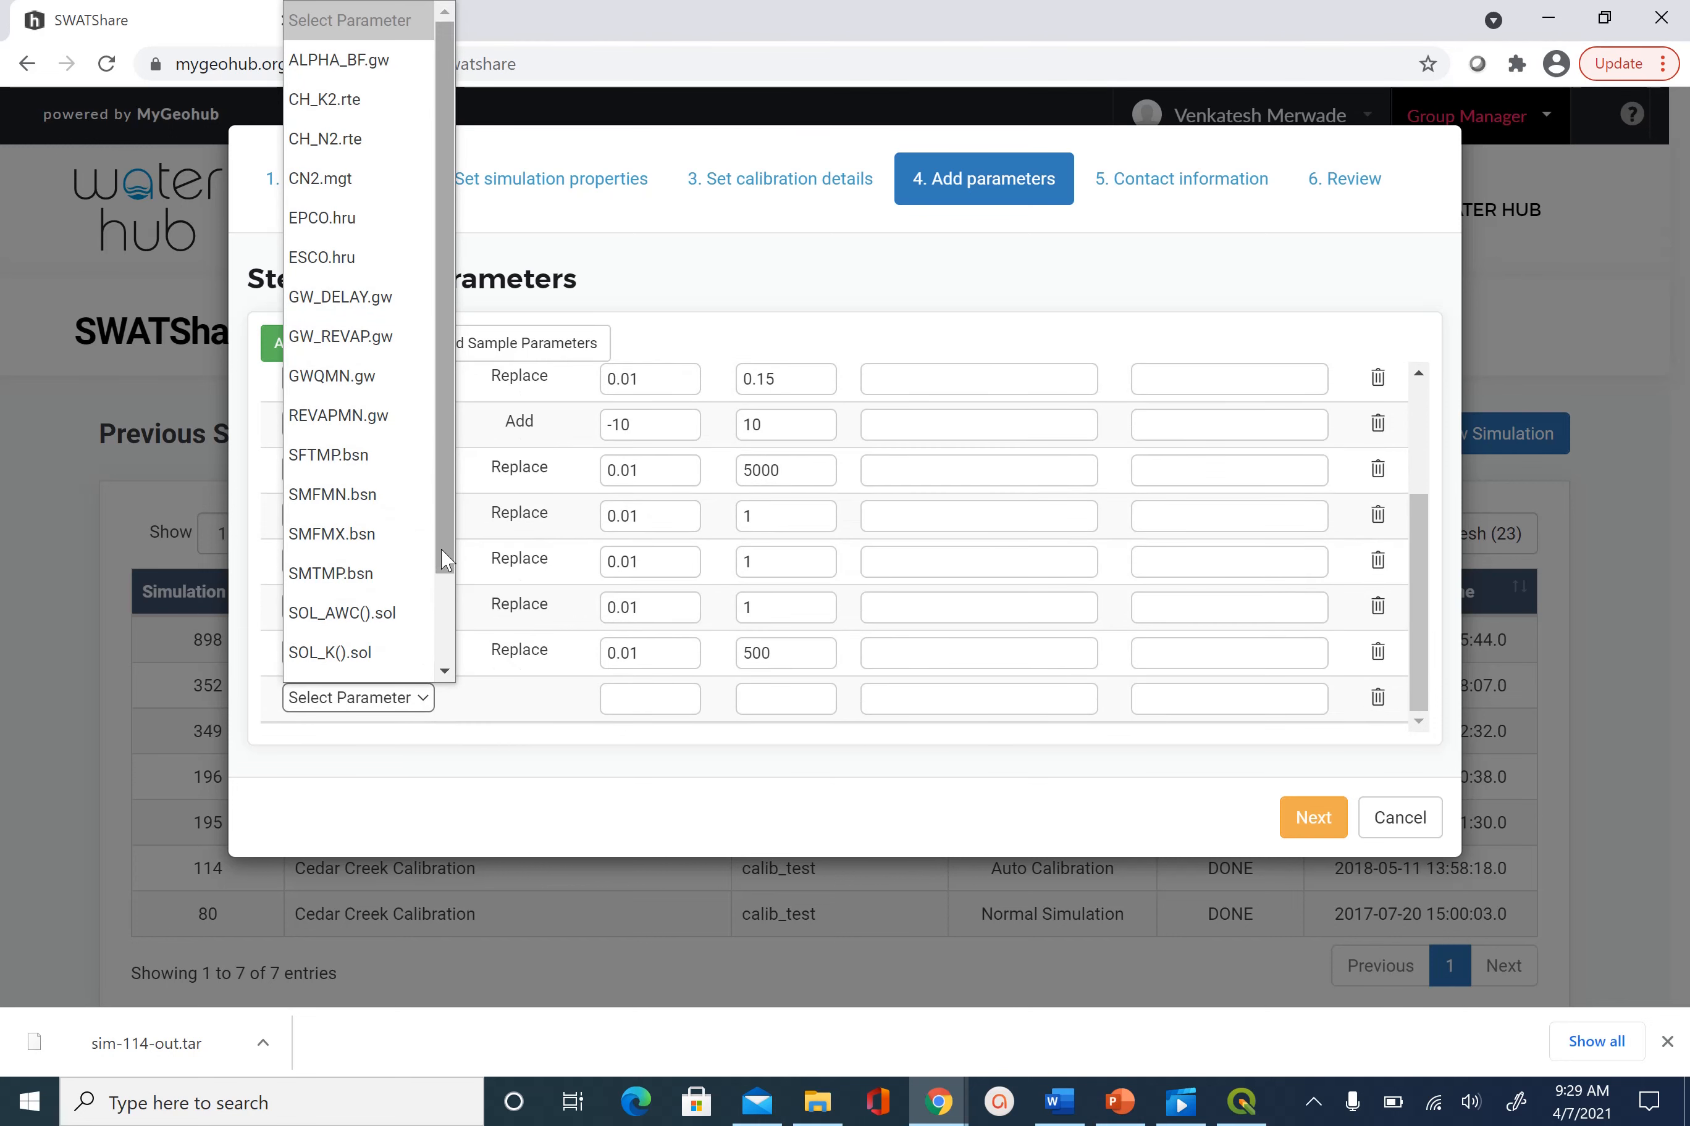
scroll(448, 621, "down", 3)
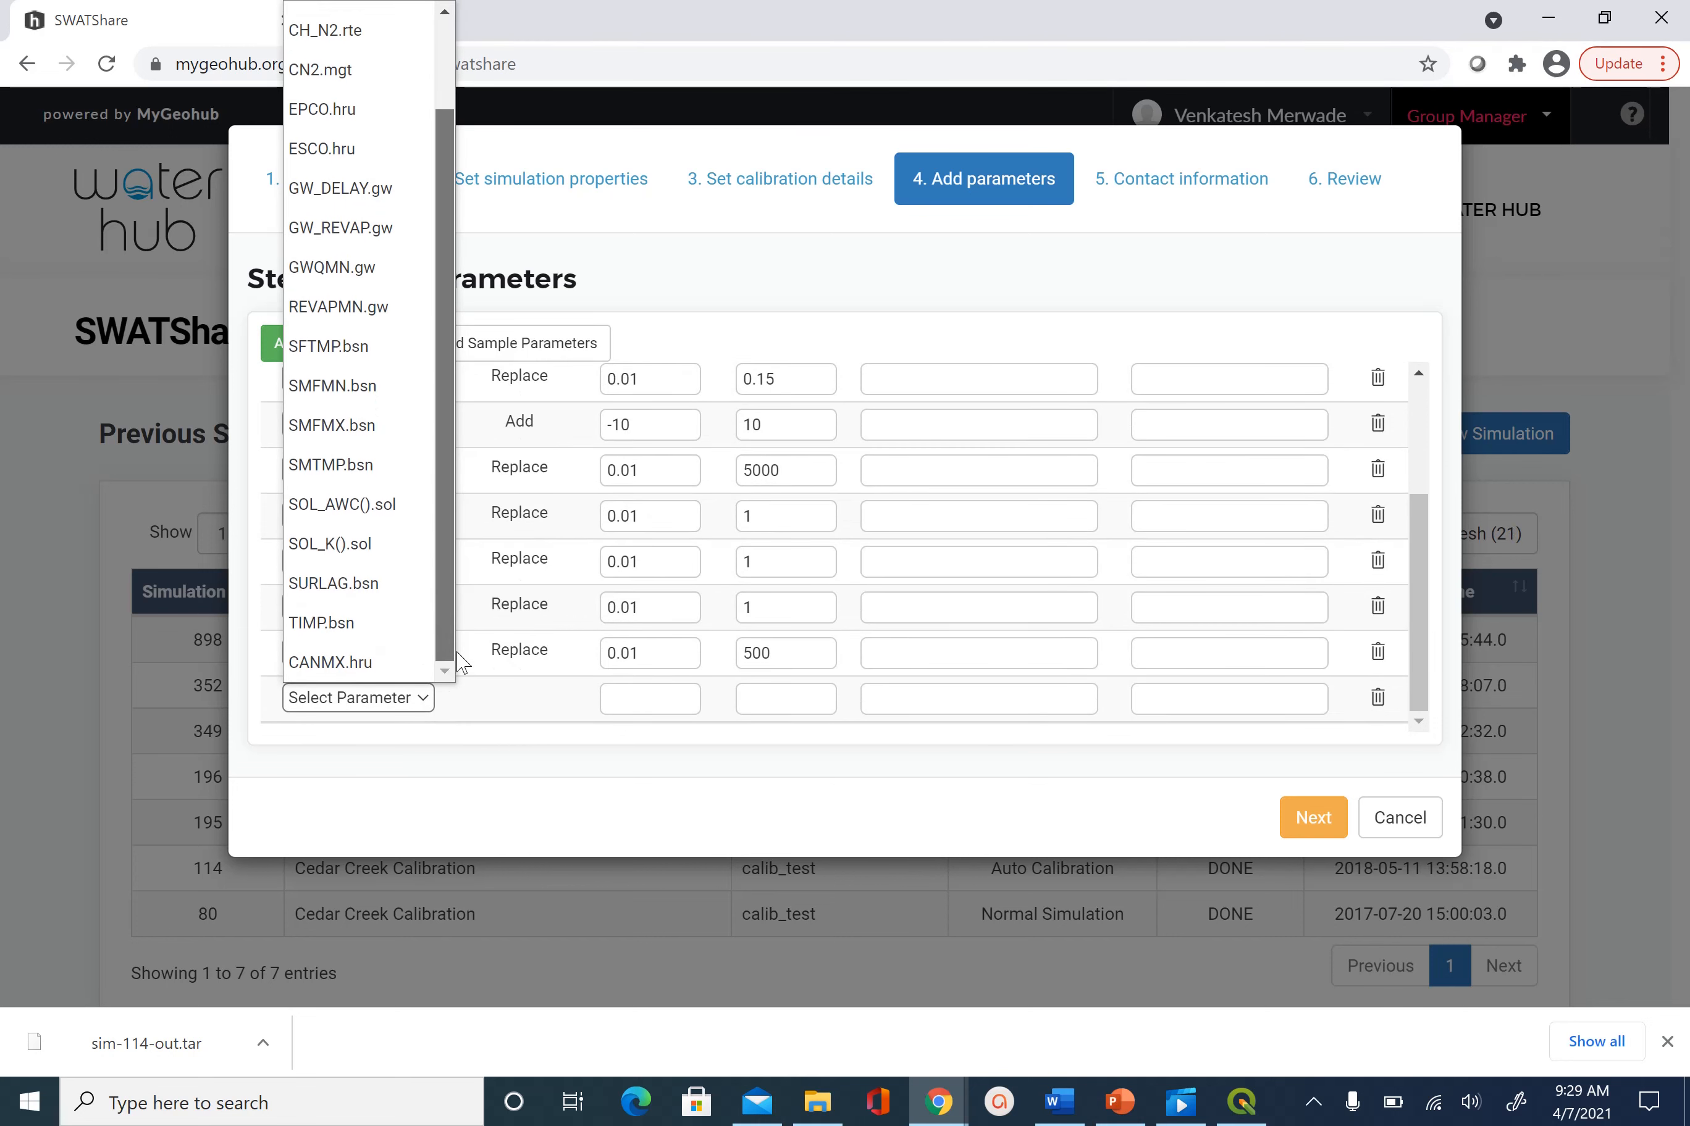
left_click(352, 662)
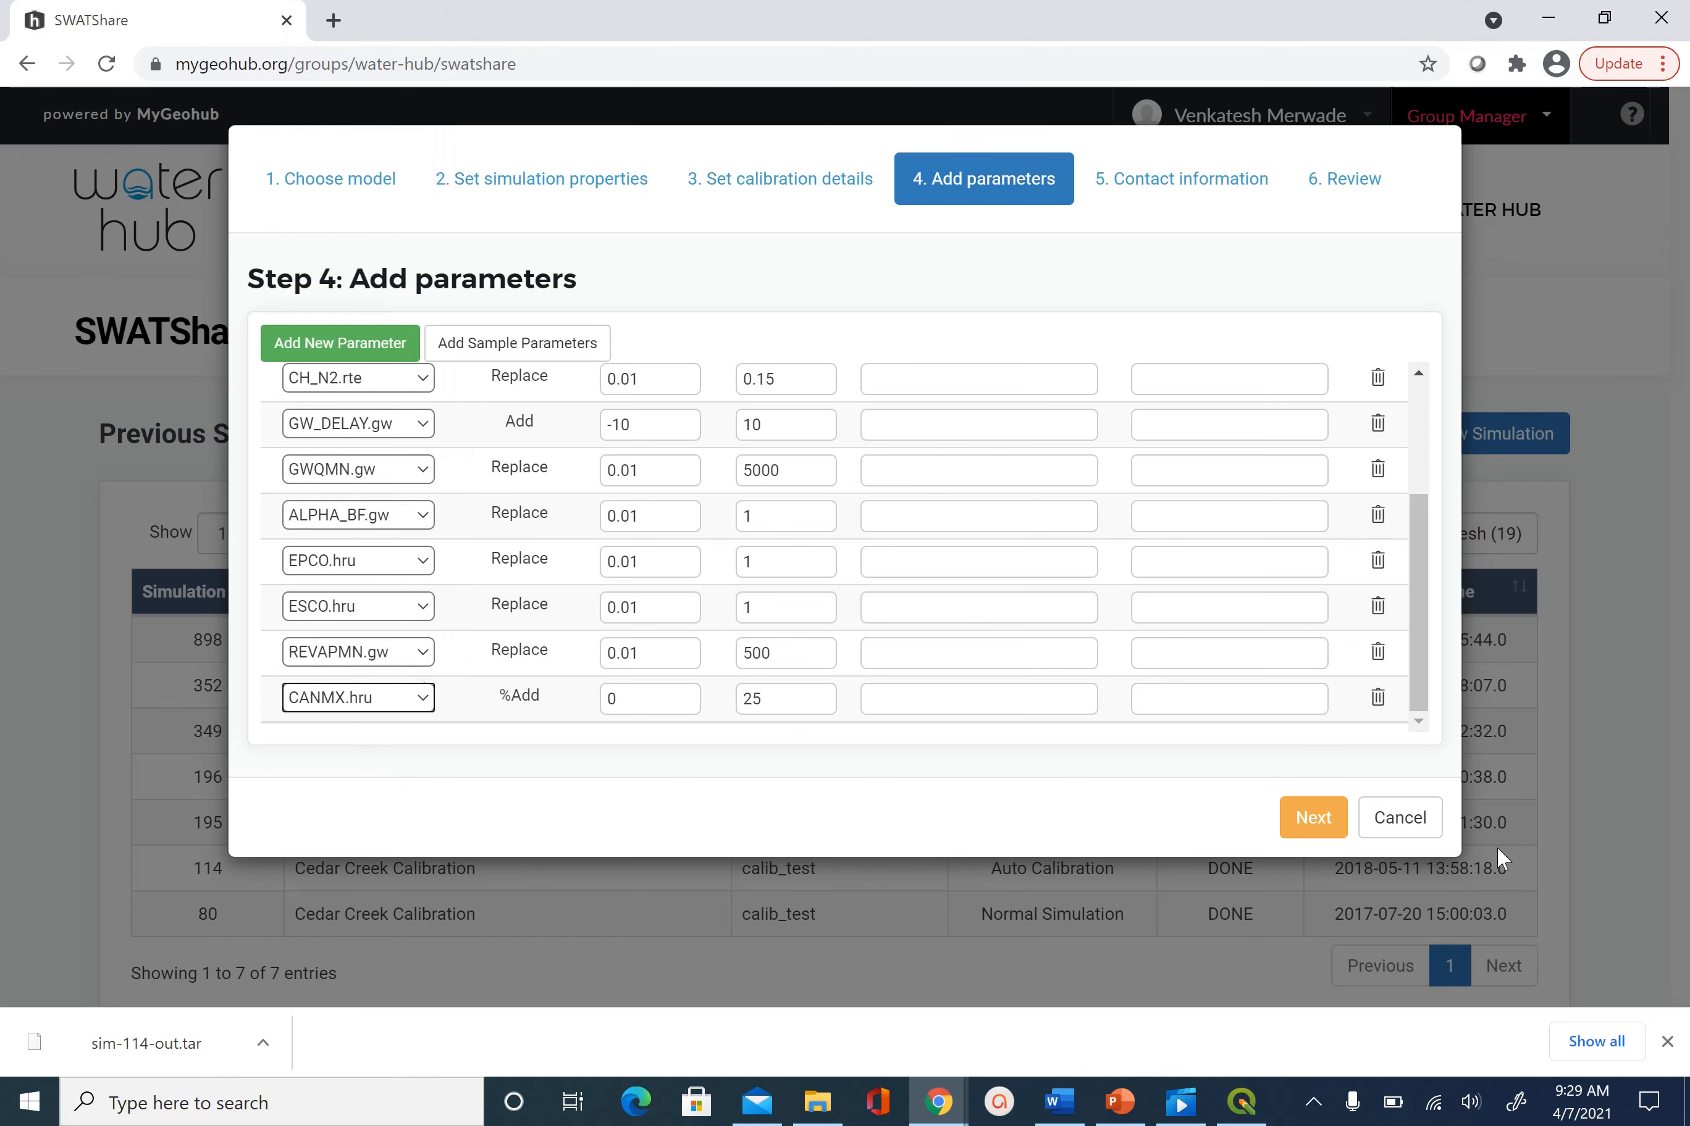
Add a row for SURLAG.bsn with its default range
left_click(377, 356)
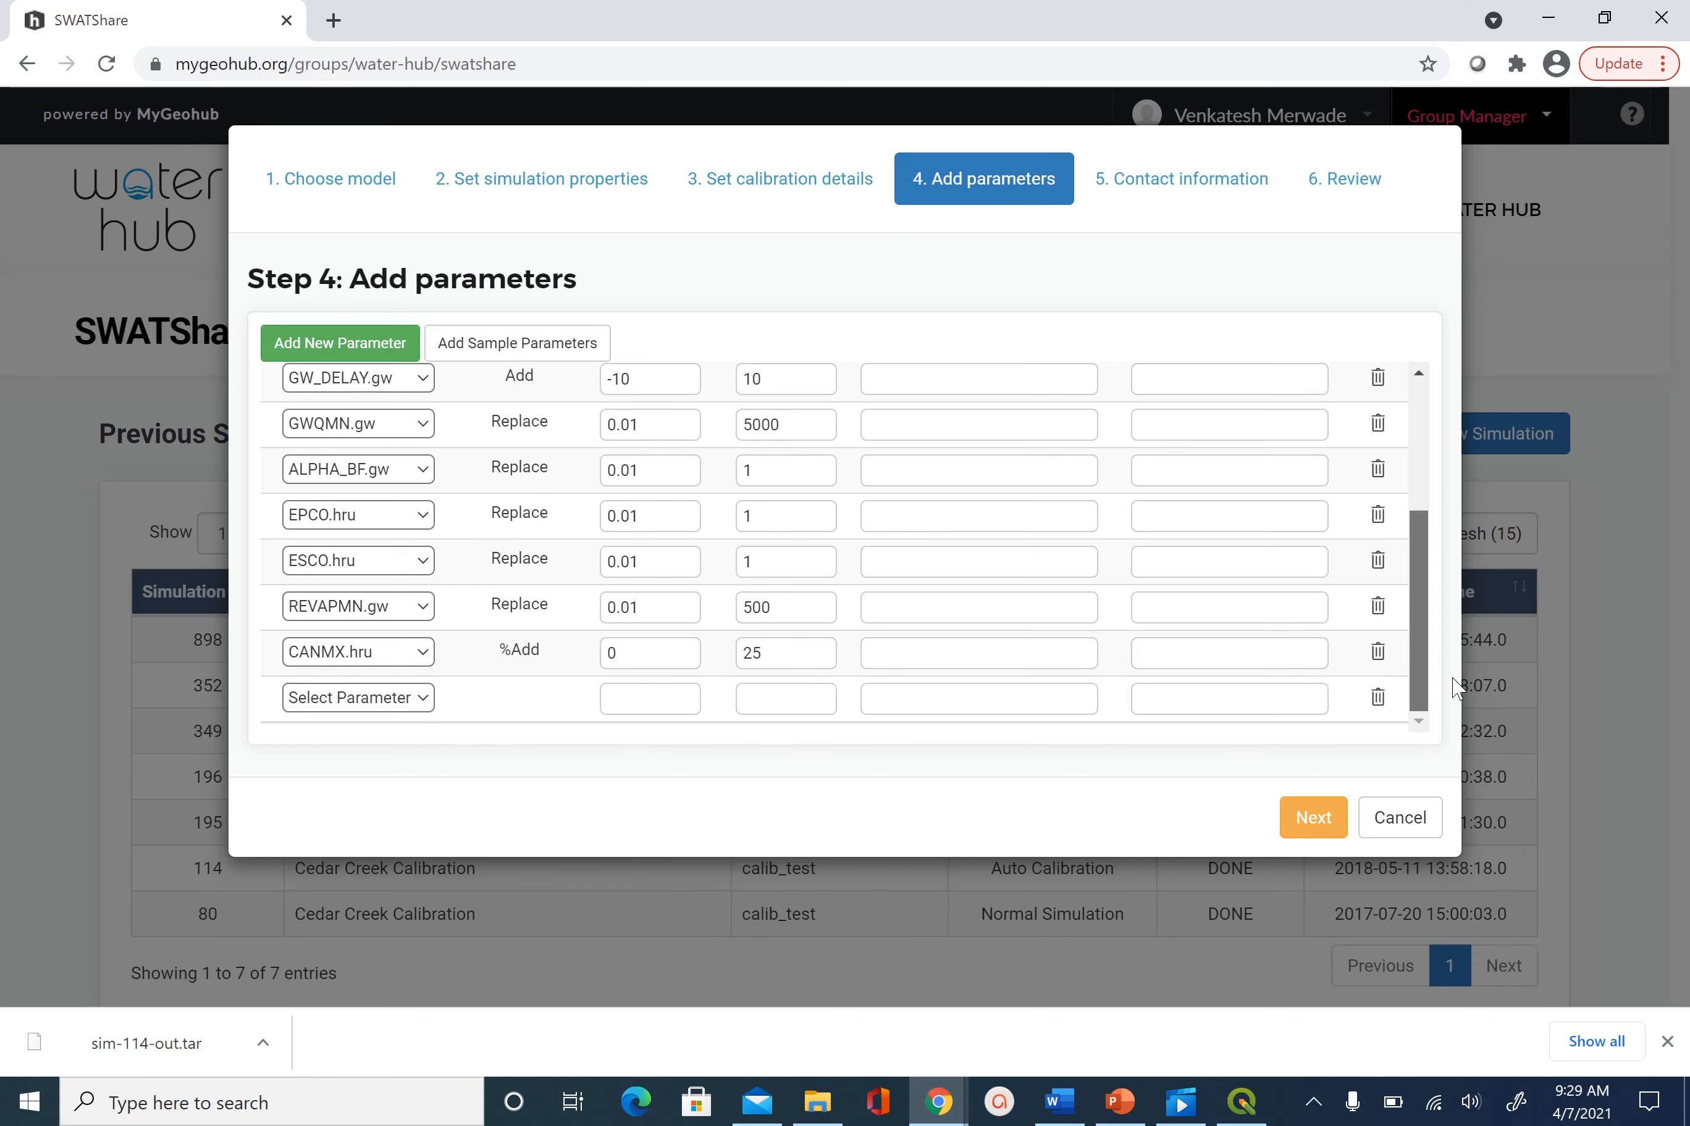
left_click(423, 698)
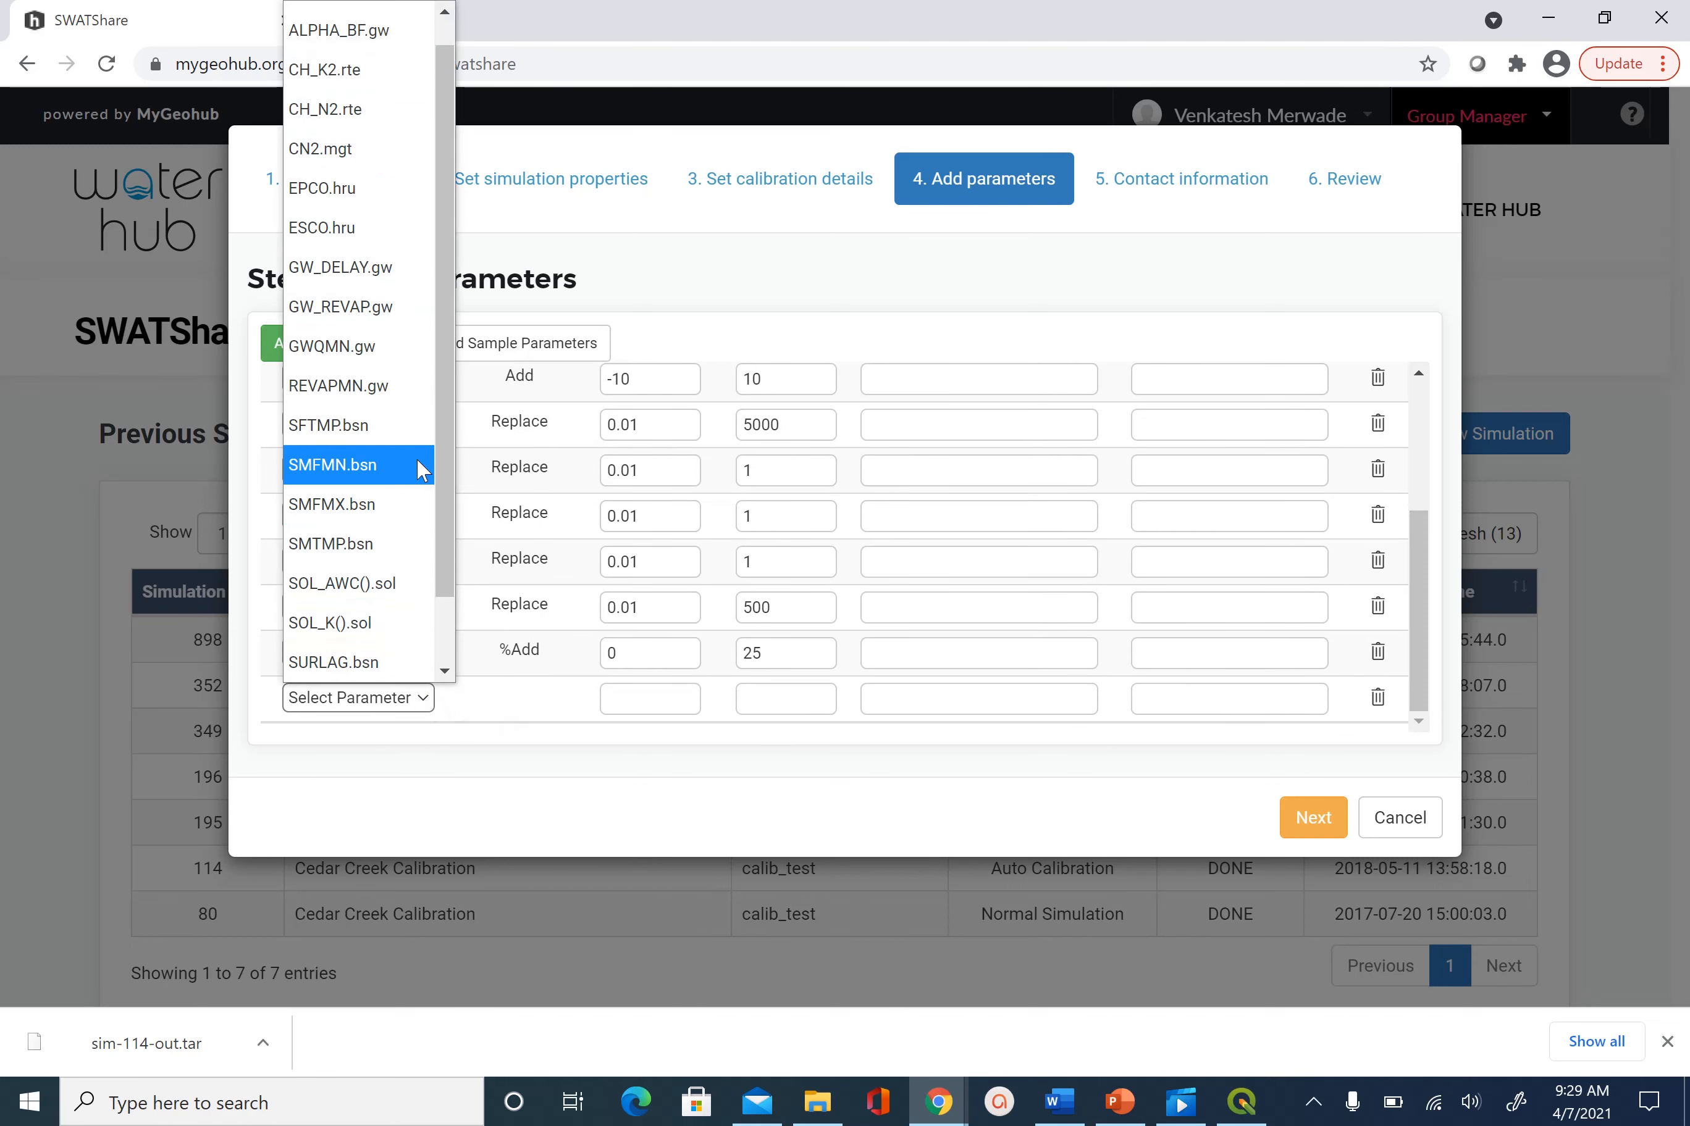
left_click_drag(447, 406, 451, 375)
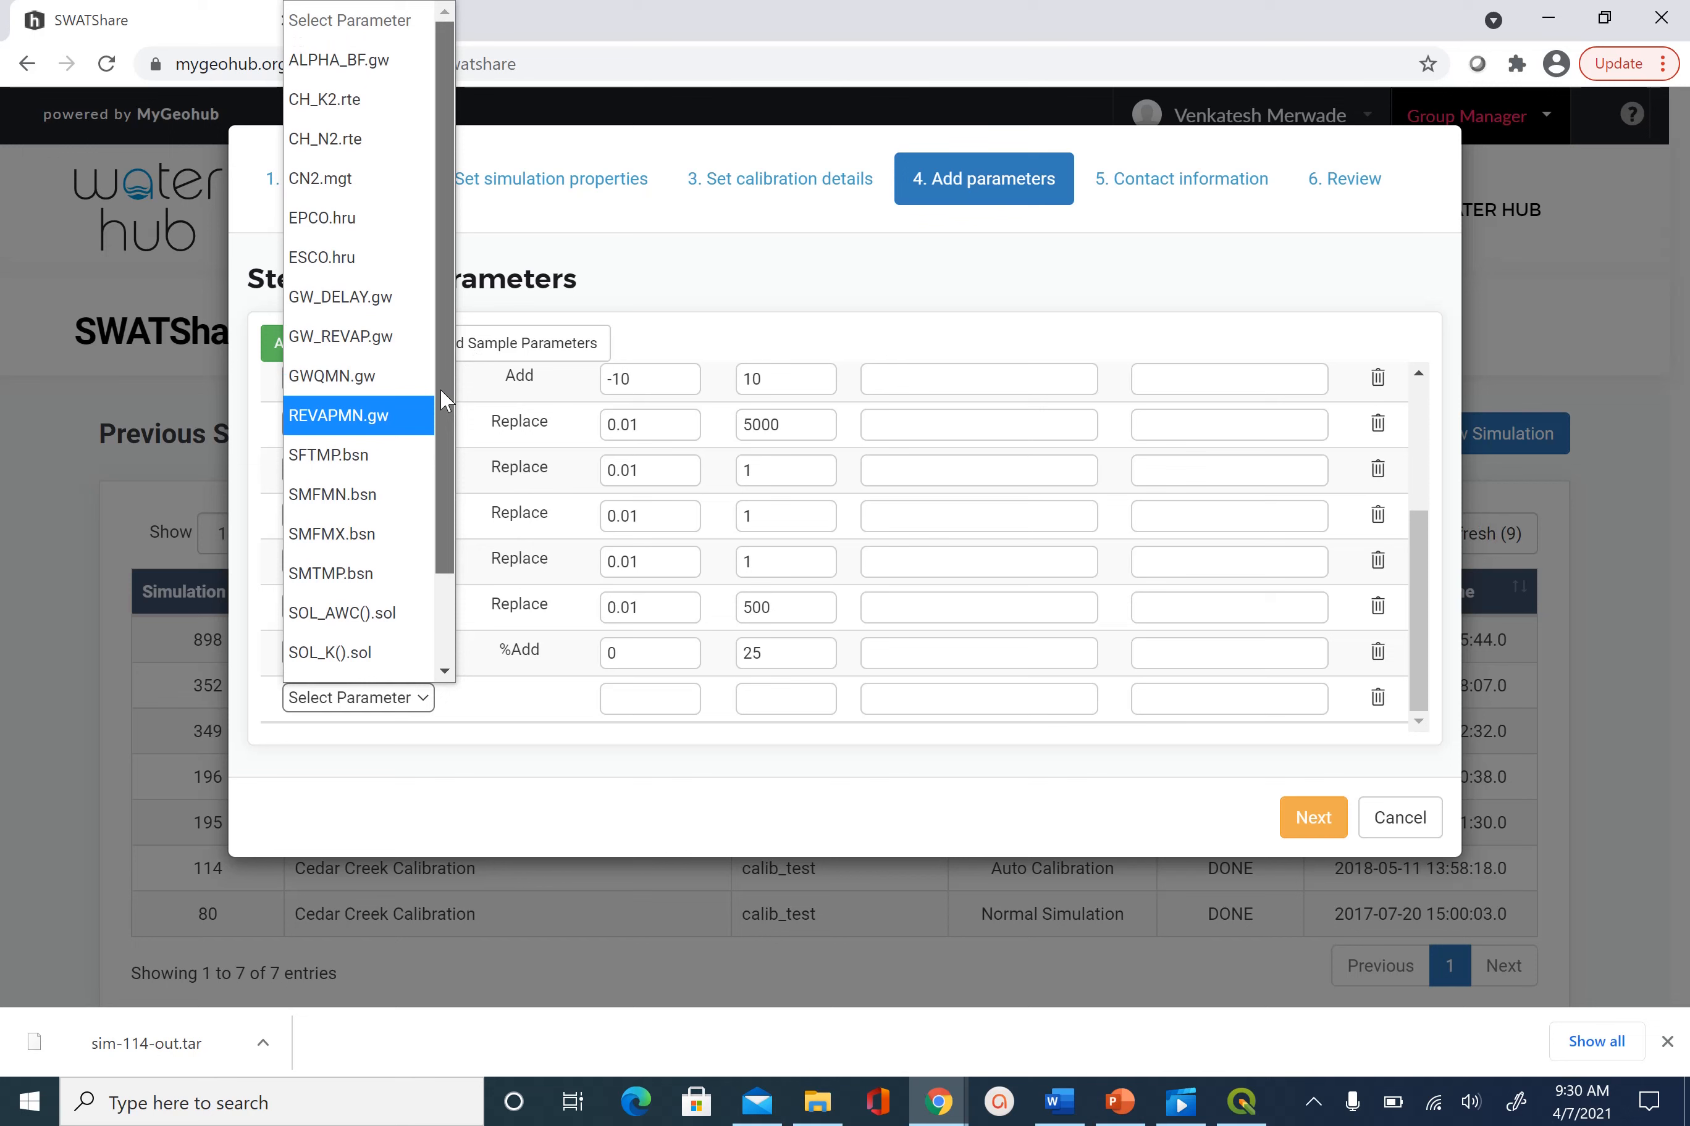
scroll(451, 378, "down", 1)
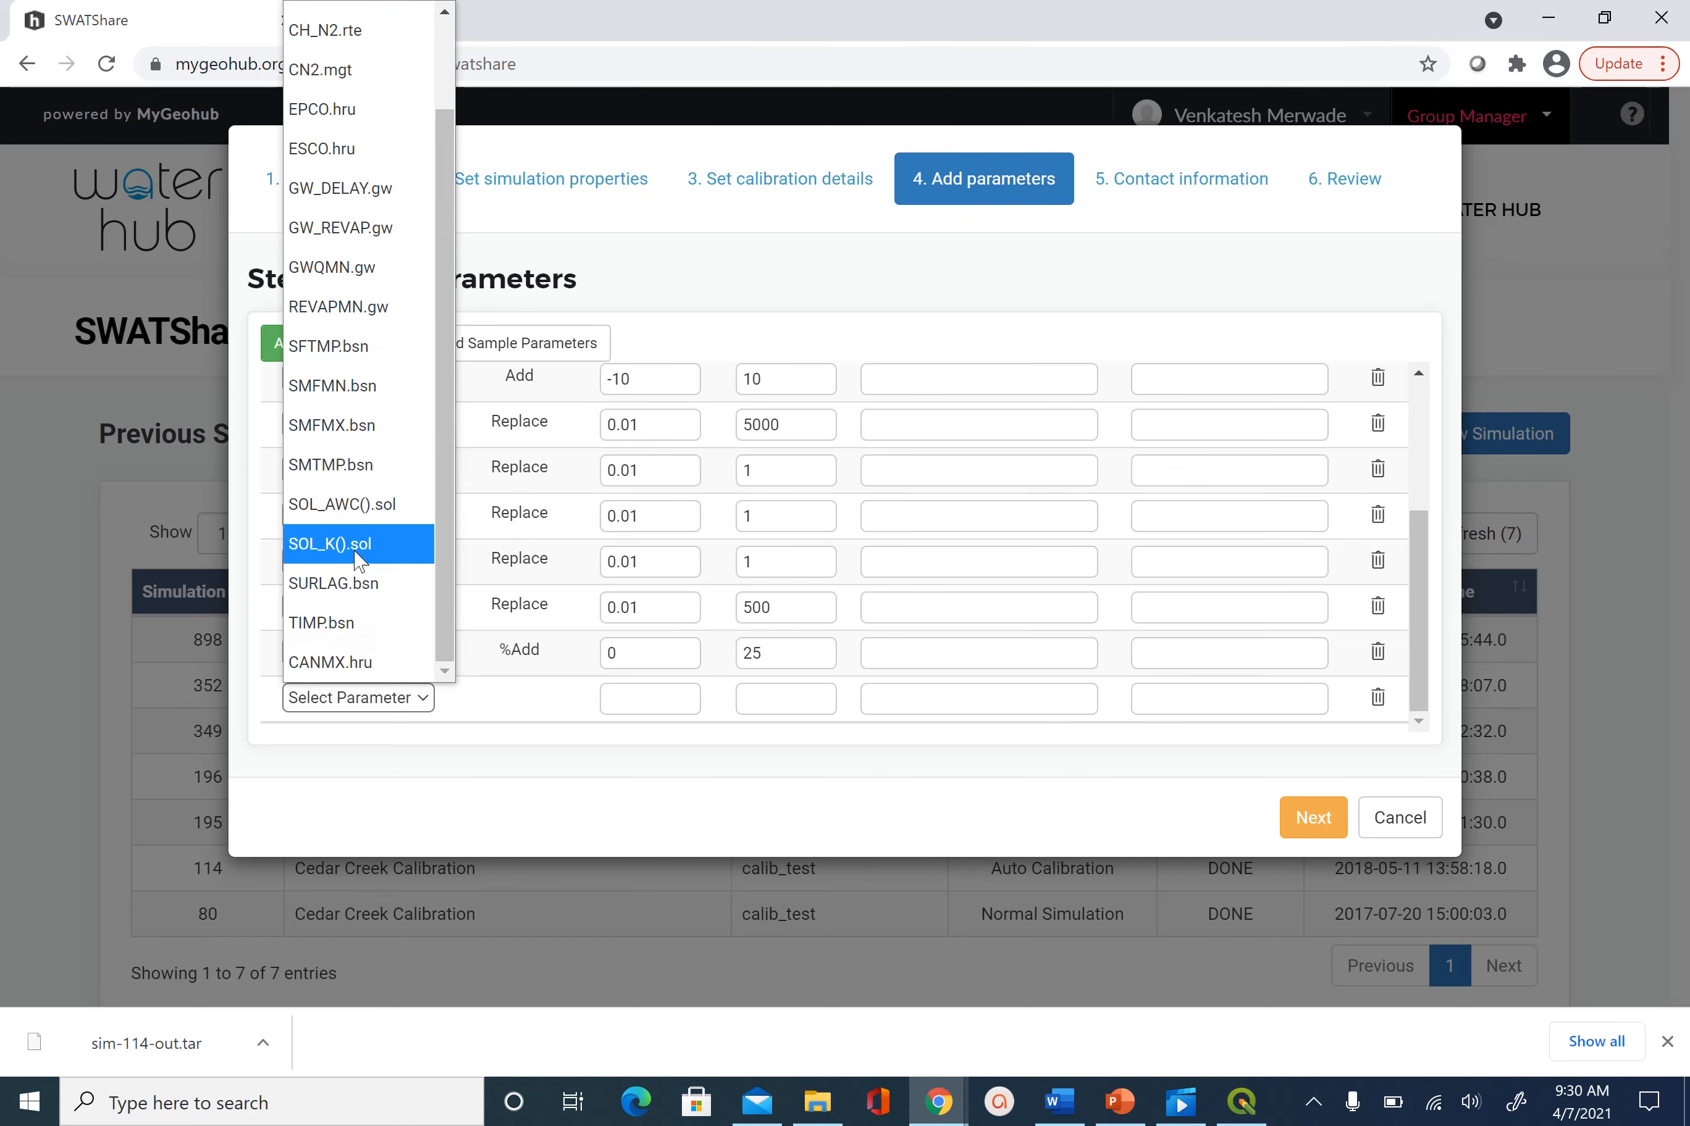
left_click(358, 585)
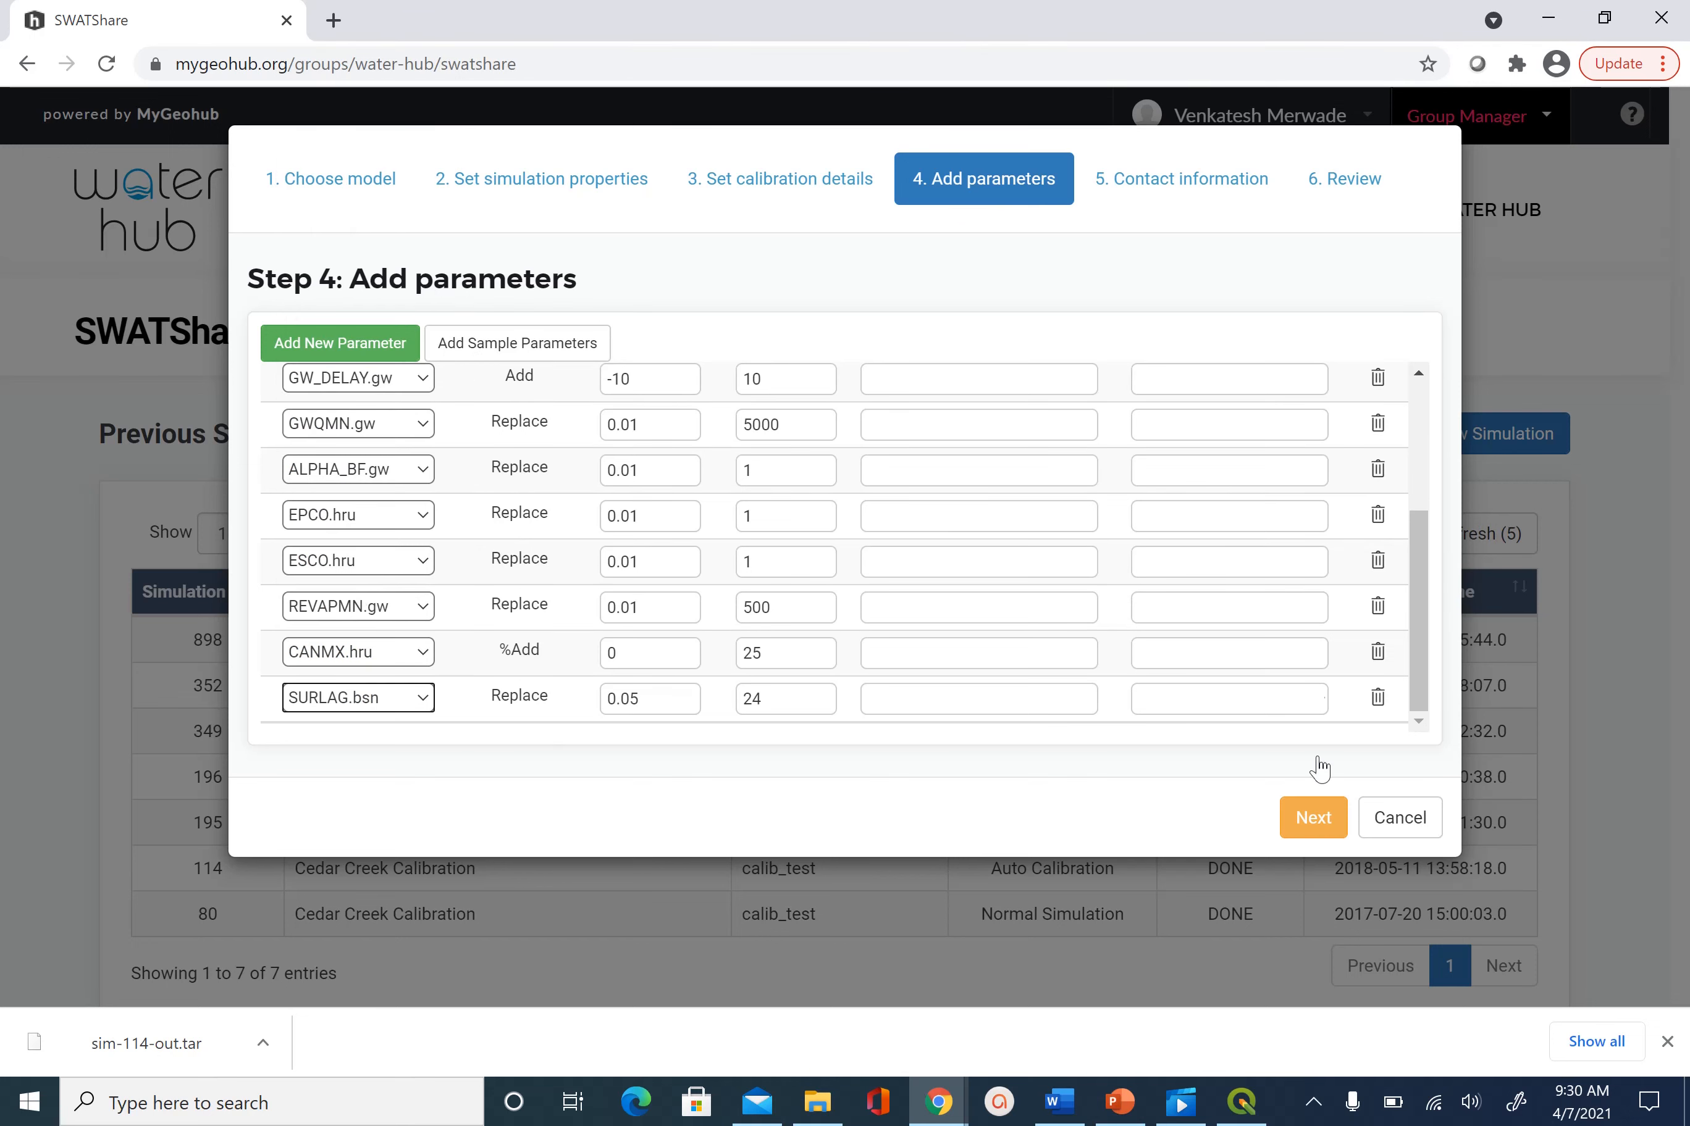
left_click_drag(1426, 698, 1390, 496)
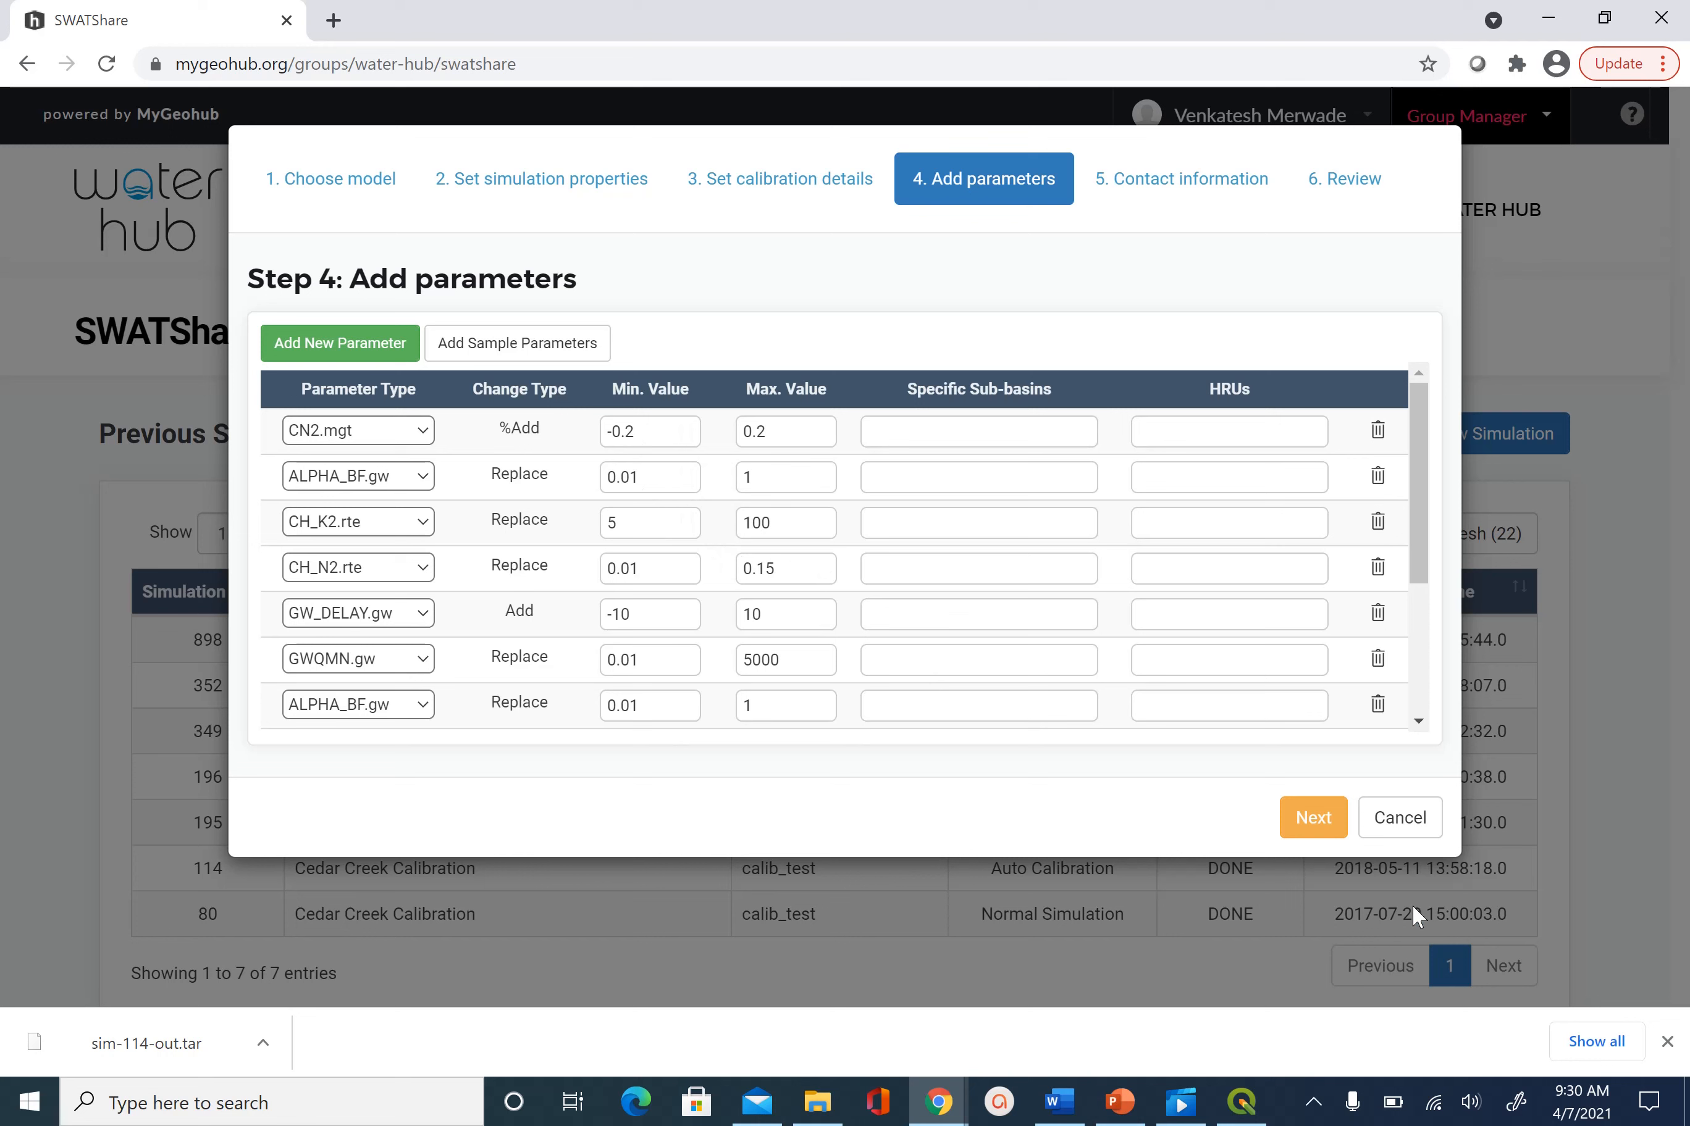
Advance from the parameter table to Step 5, contact information
left_click(1316, 819)
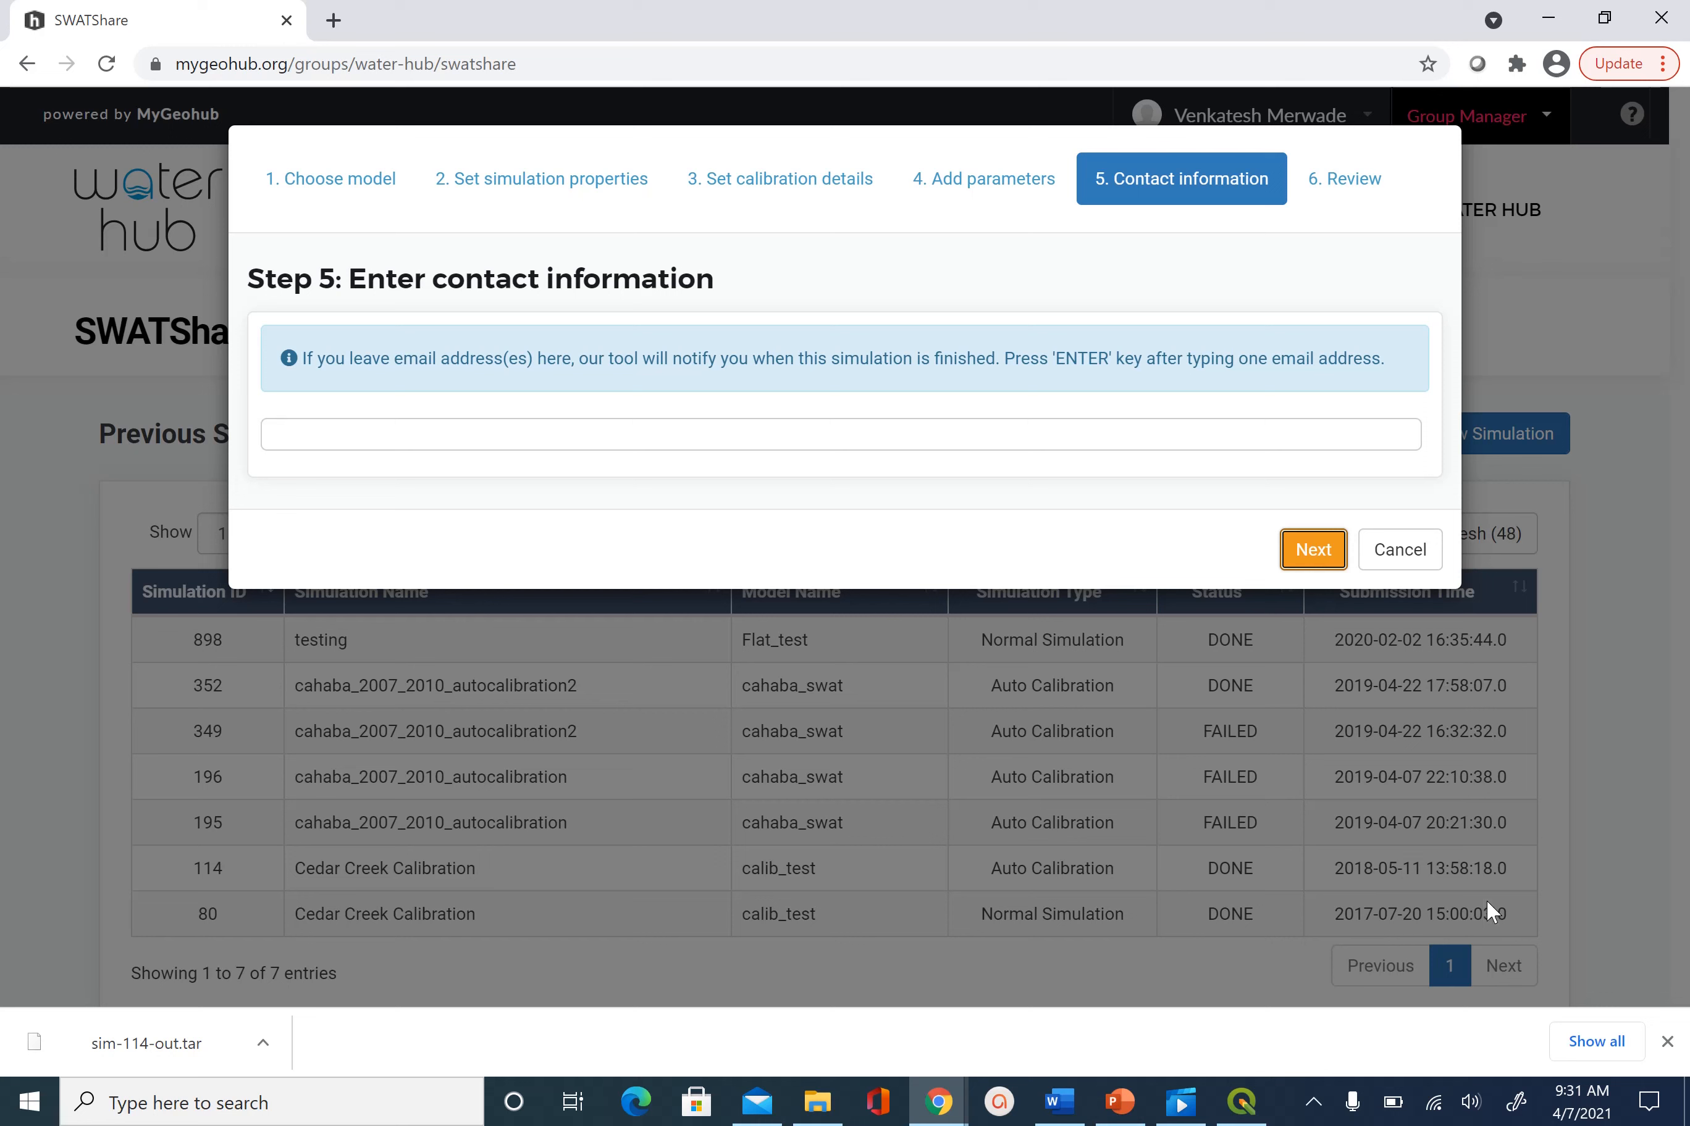
Enter a notification e-mail address and proceed to the Step 6 review
left_click(462, 436)
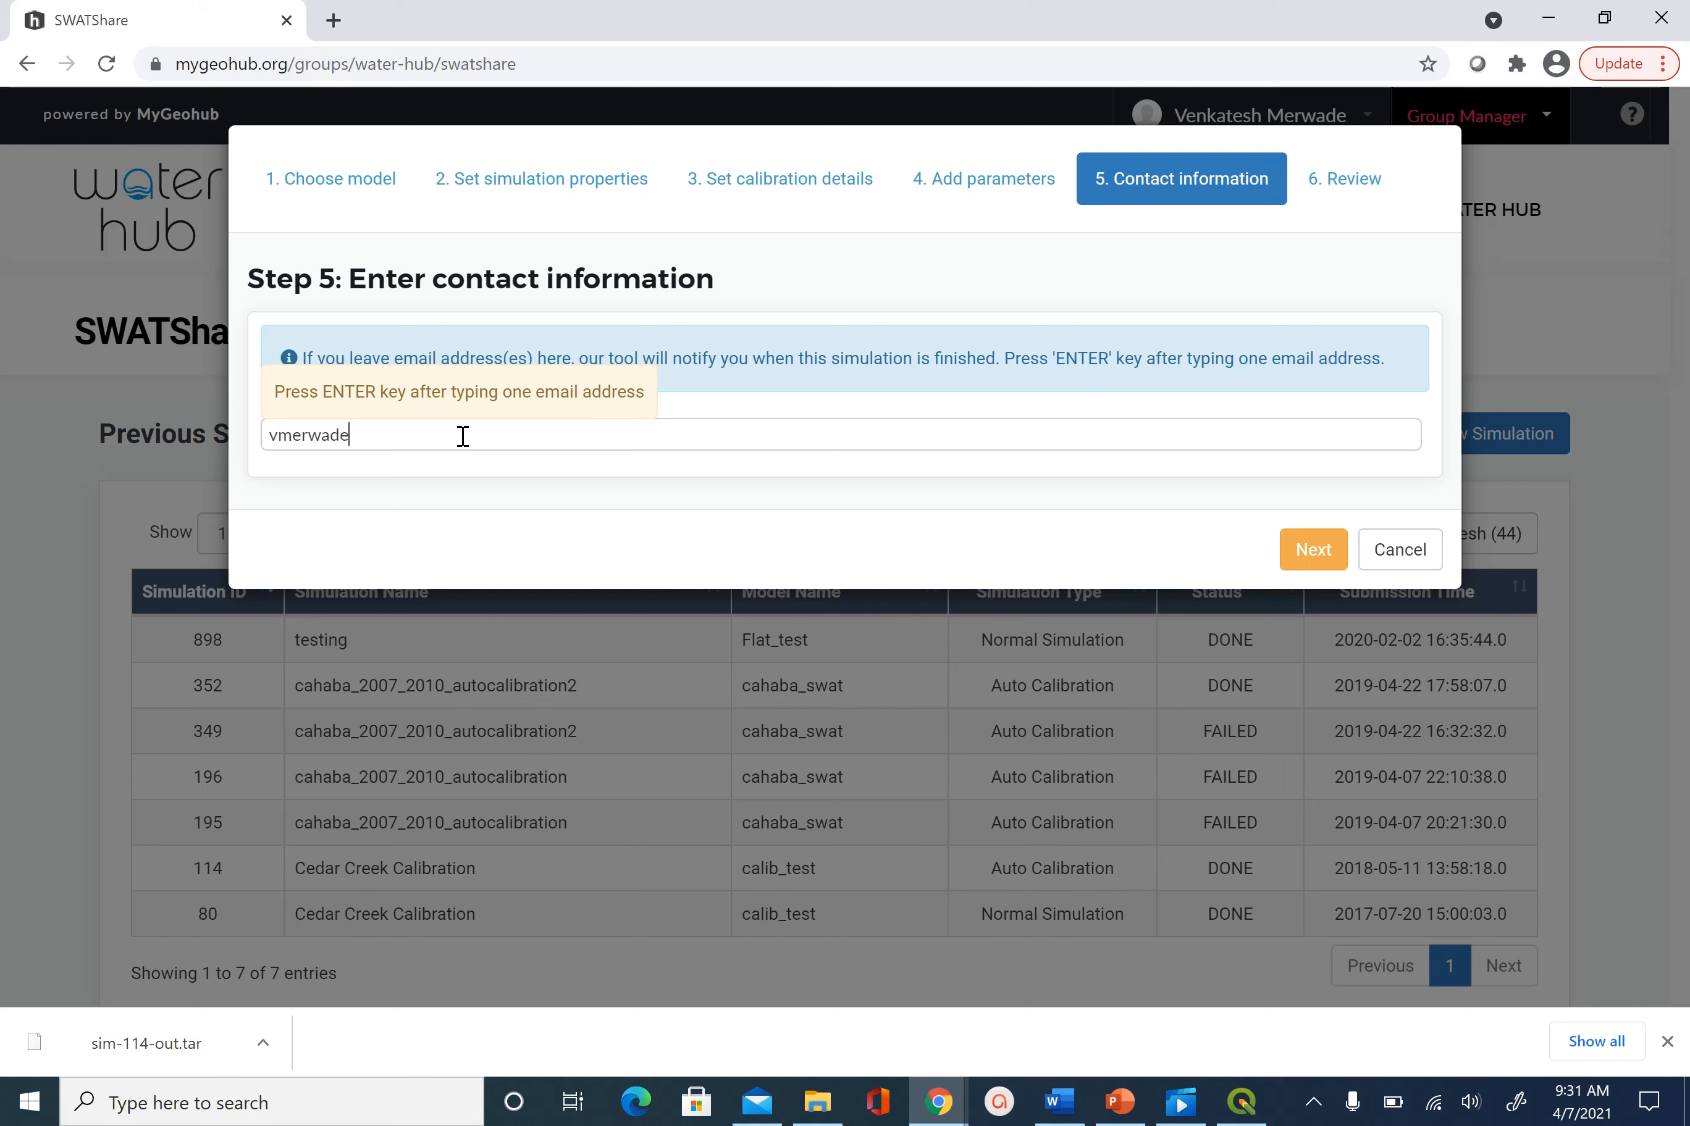
left_click(1315, 554)
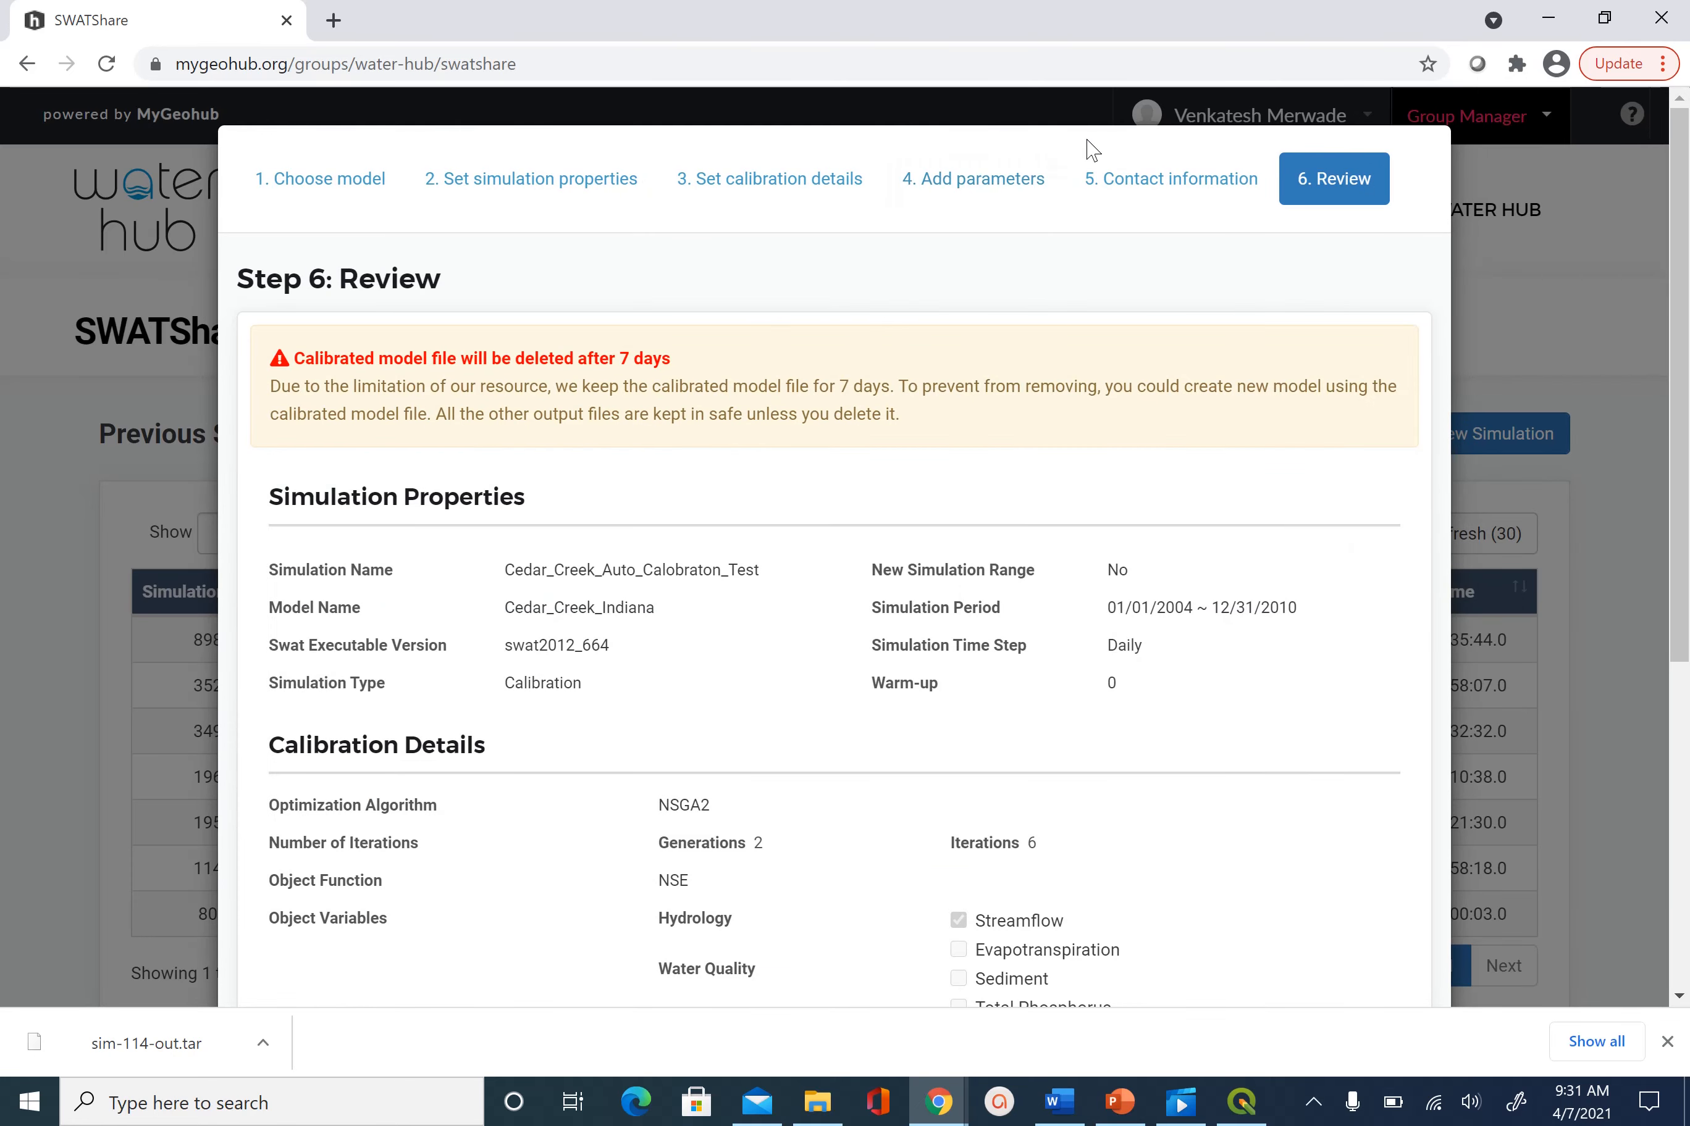
left_click_drag(1094, 167, 1124, 64)
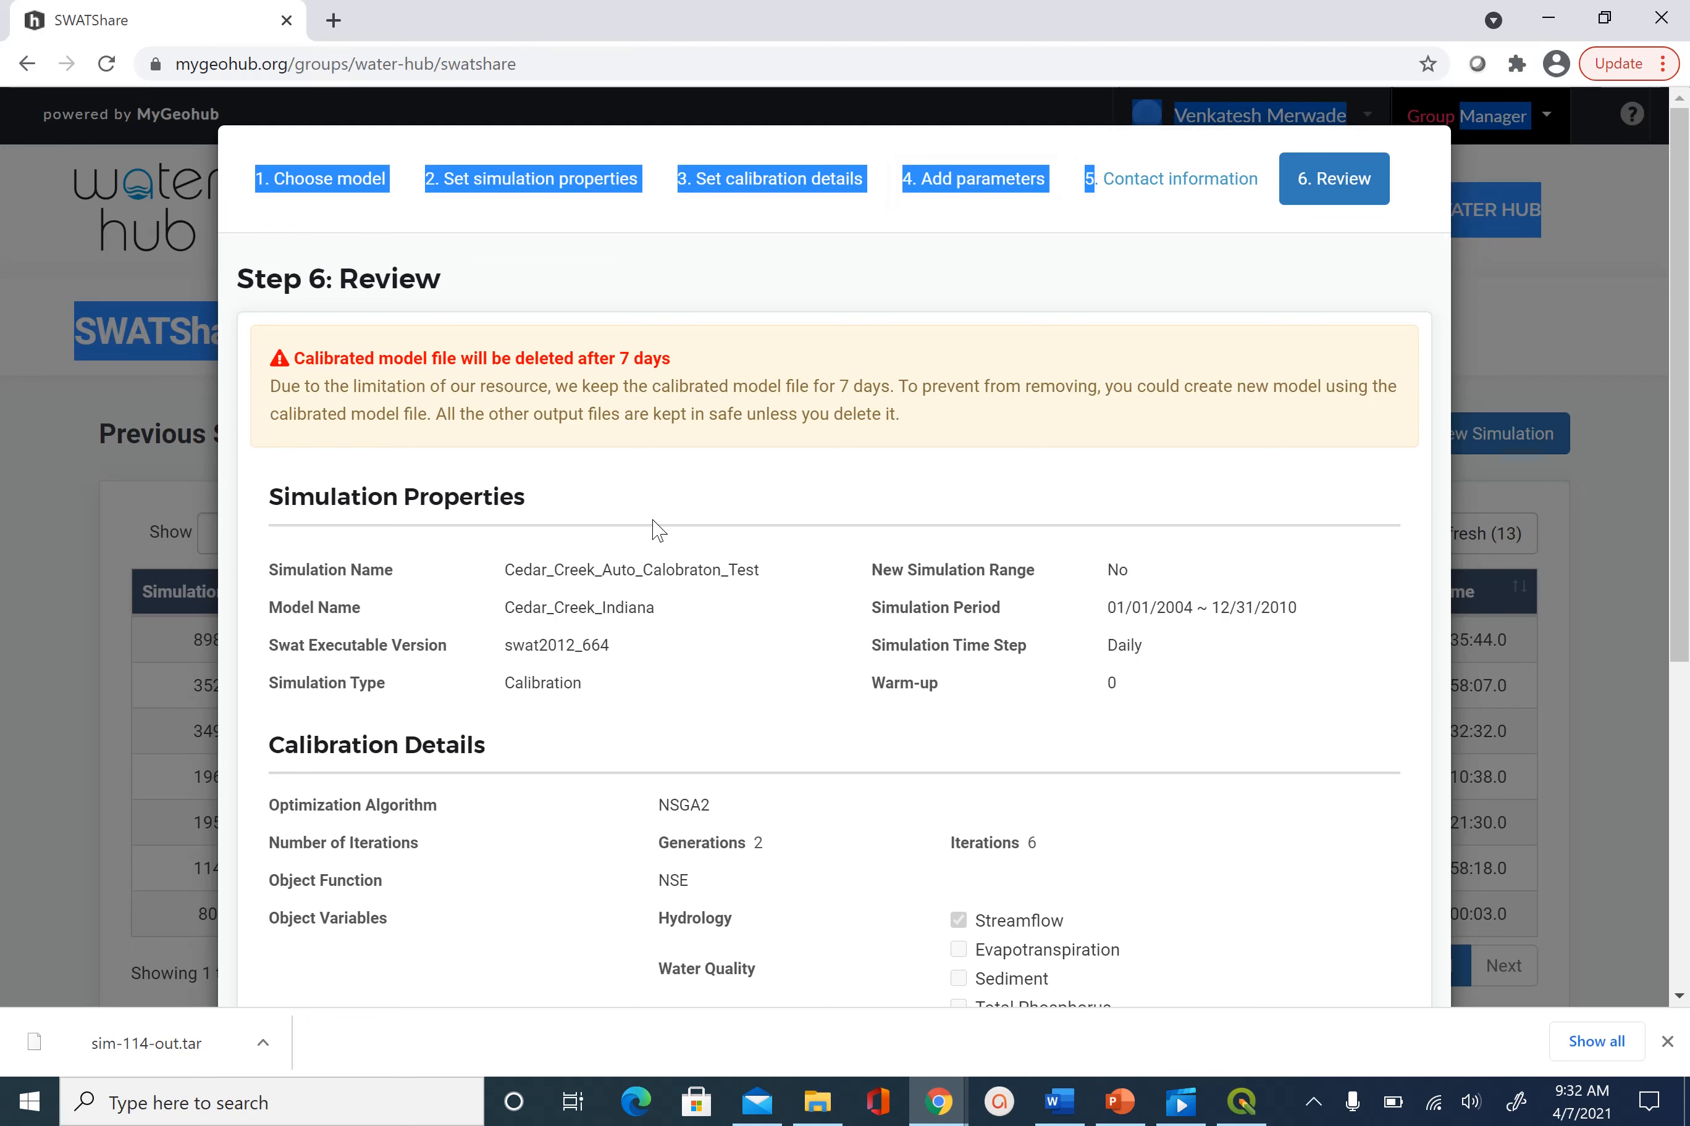
scroll(655, 529, "down", 6)
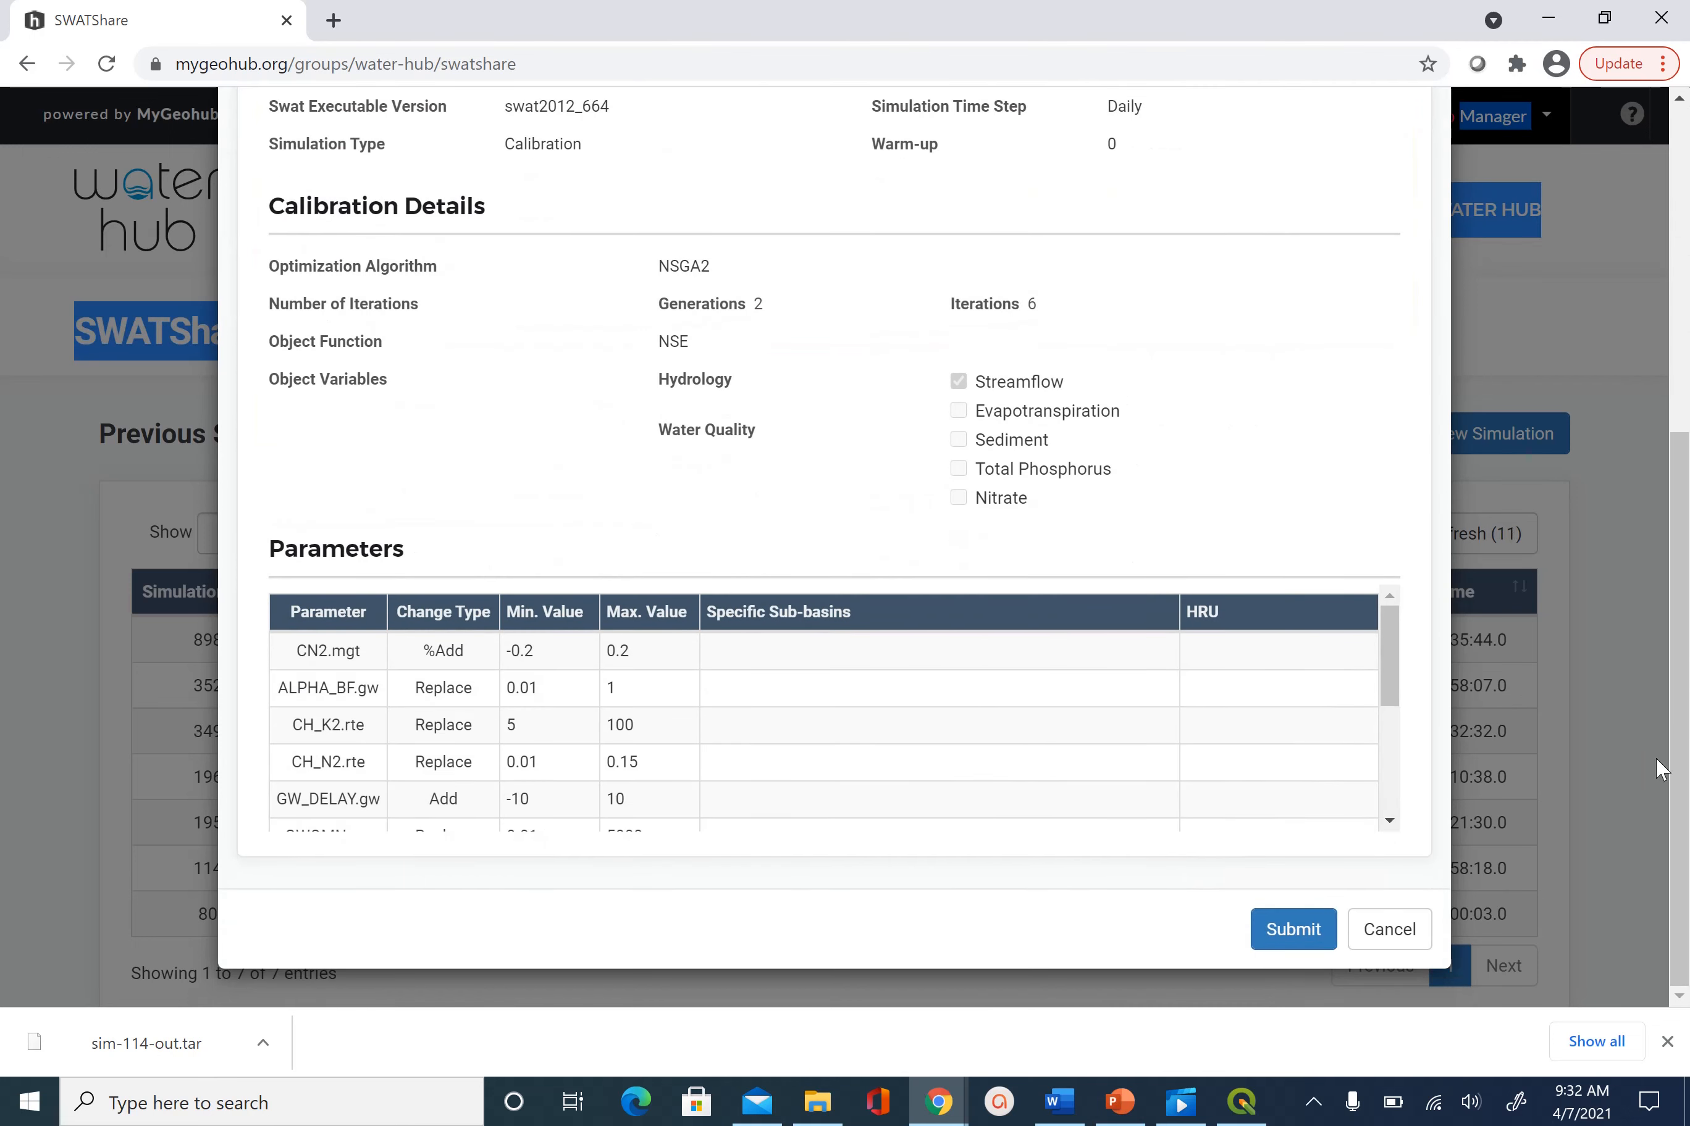
scroll(1400, 709, "down", 4)
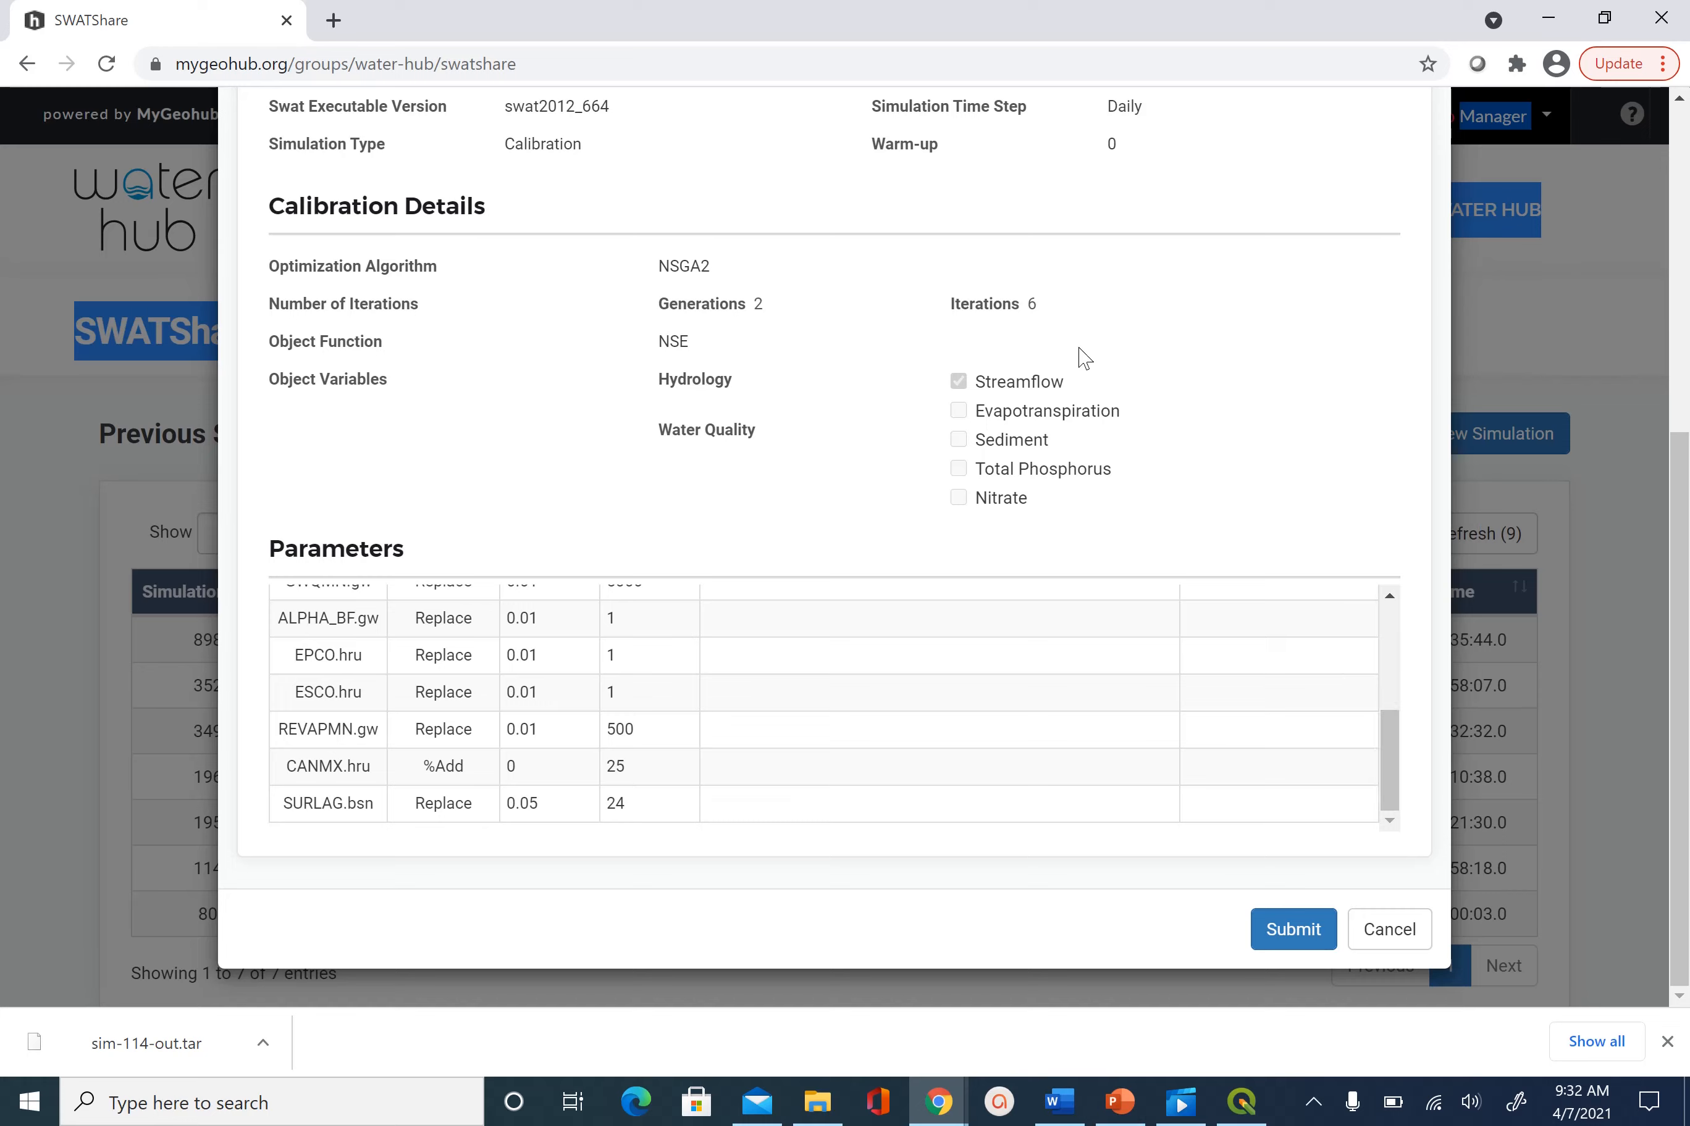
scroll(1083, 357, "up", 6)
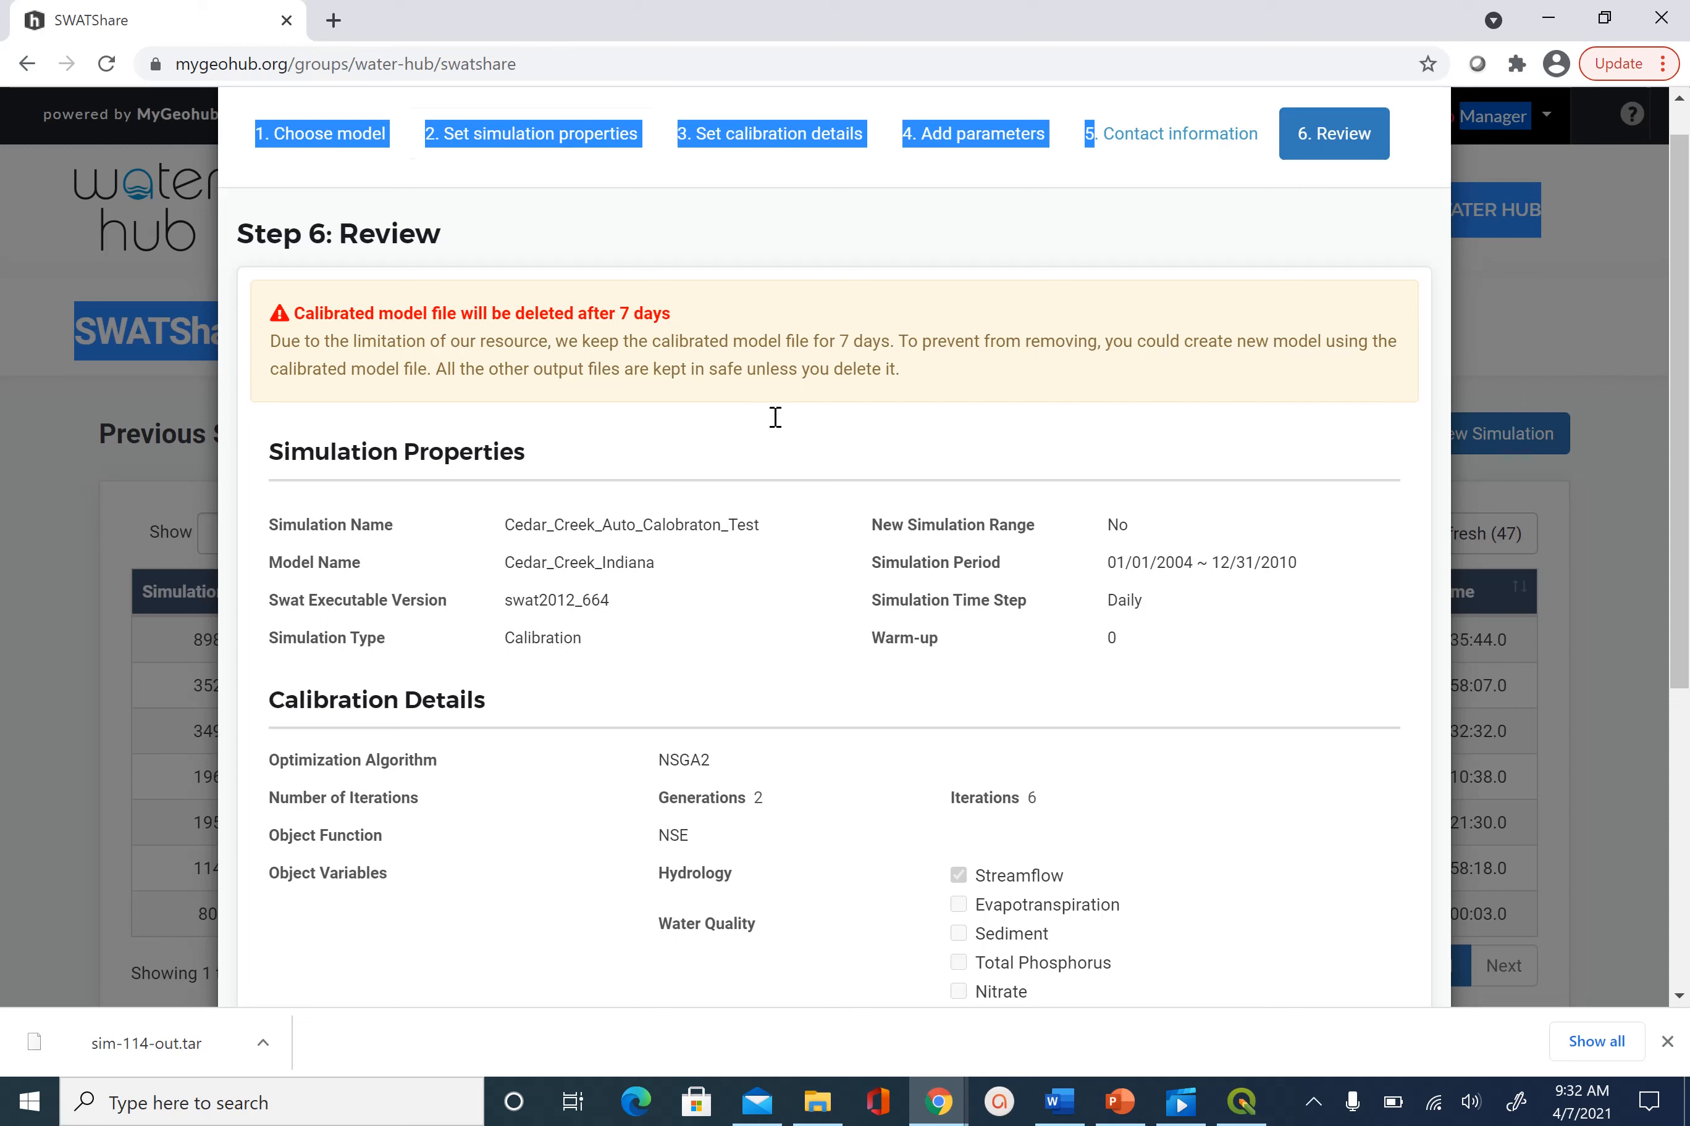
left_click(1029, 251)
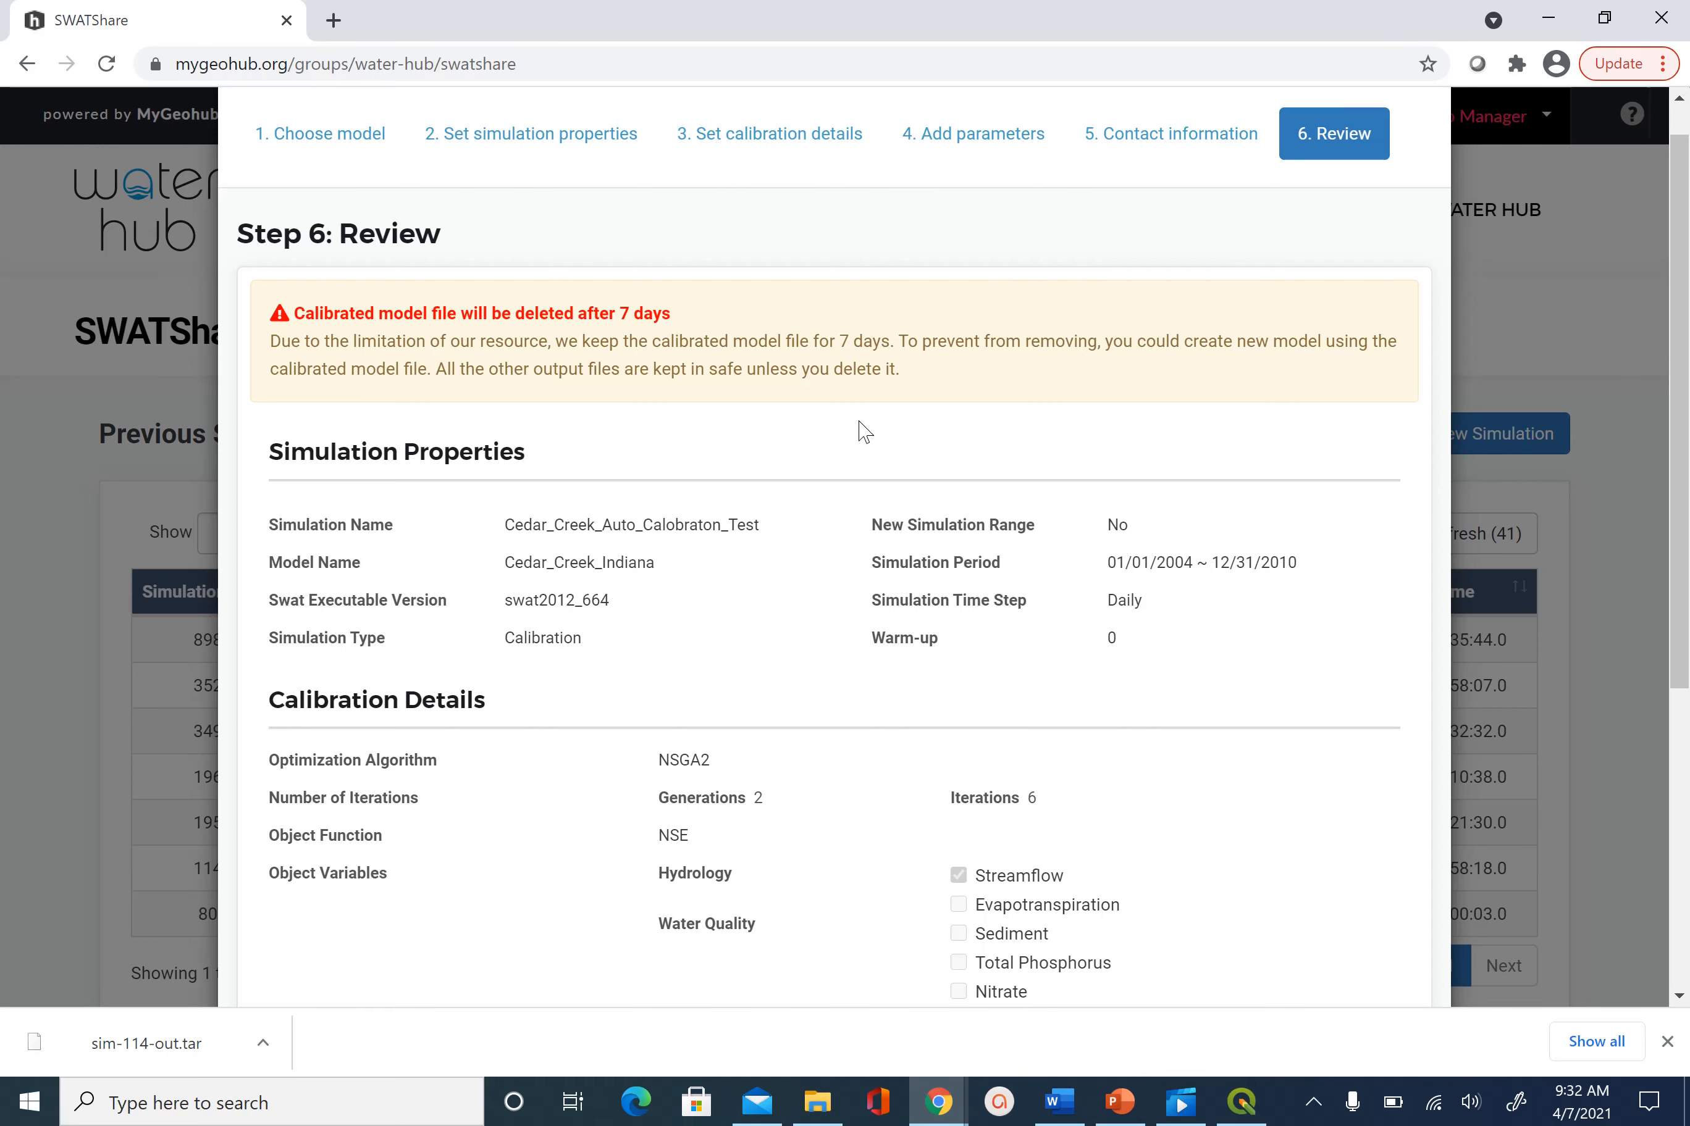
scroll(967, 445, "down", 1)
scroll(967, 445, "down", 4)
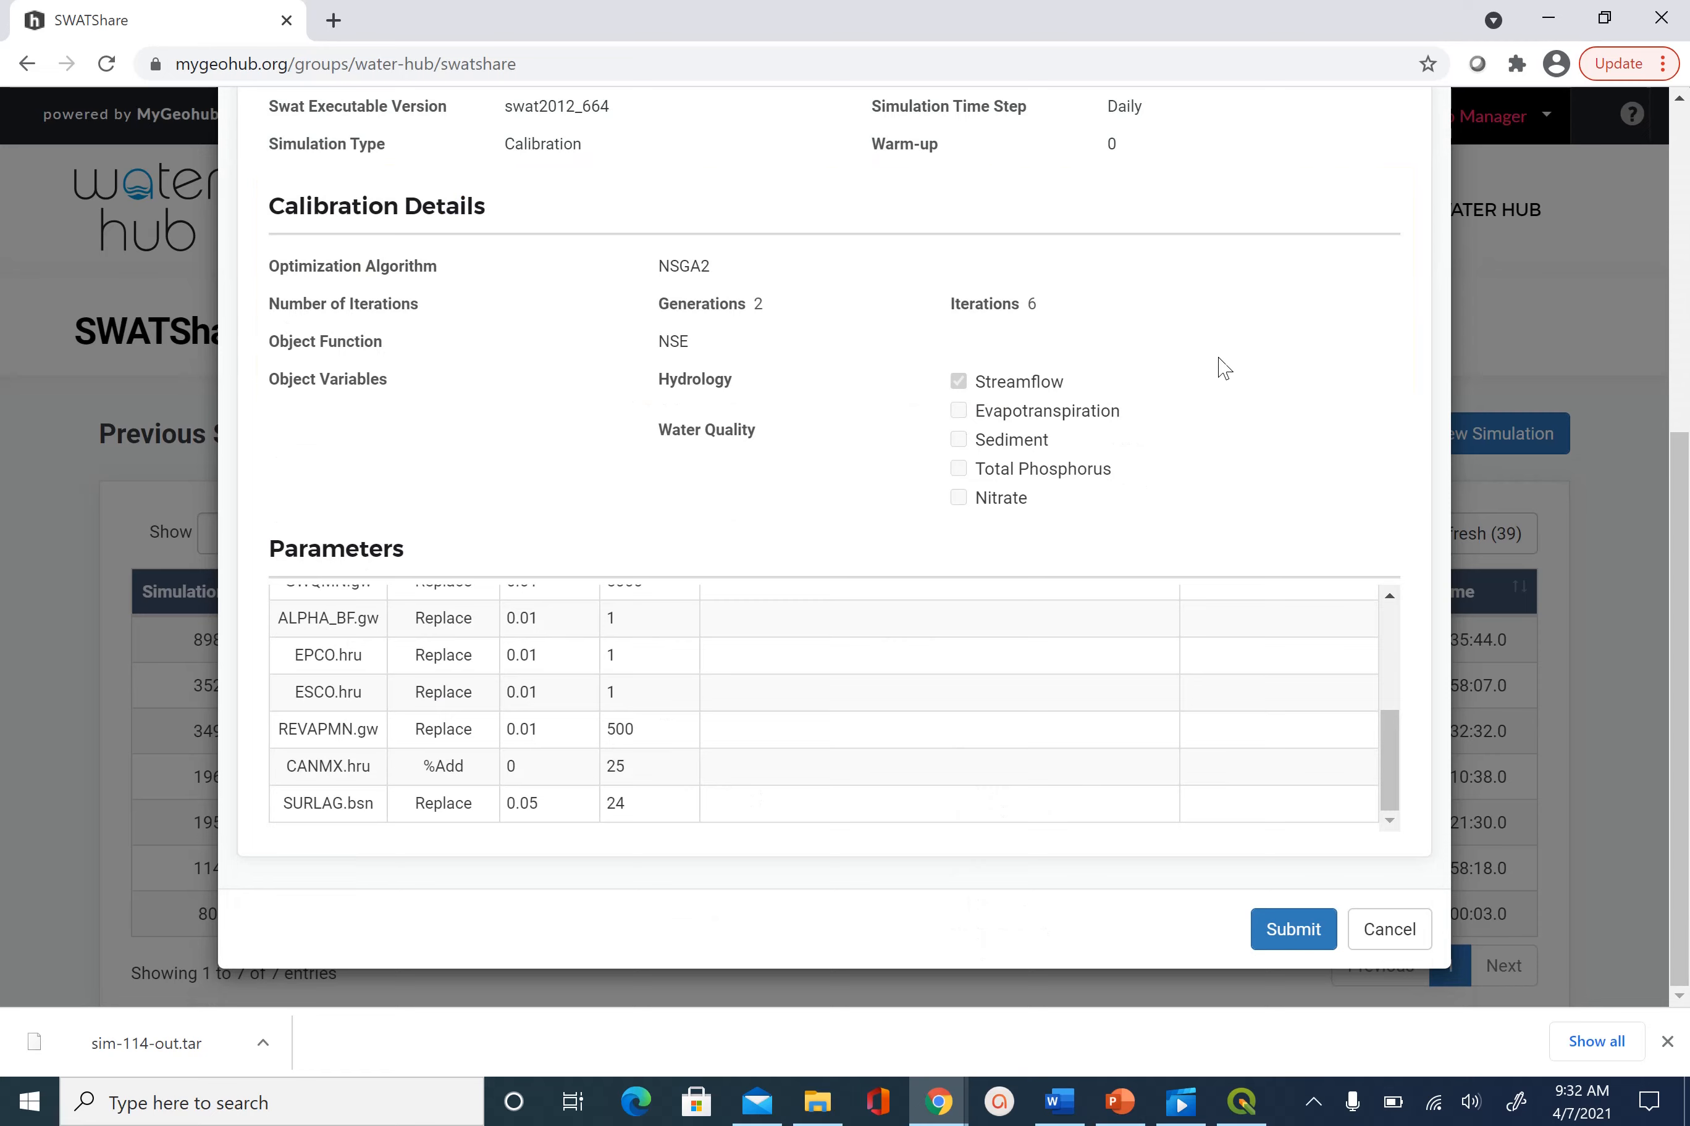
scroll(1218, 365, "up", 6)
scroll(1187, 341, "down", 6)
Submit the reviewed Cedar_Creek_Auto_Calobraton_Test calibration so it is listed as PENDING
left_click(1305, 937)
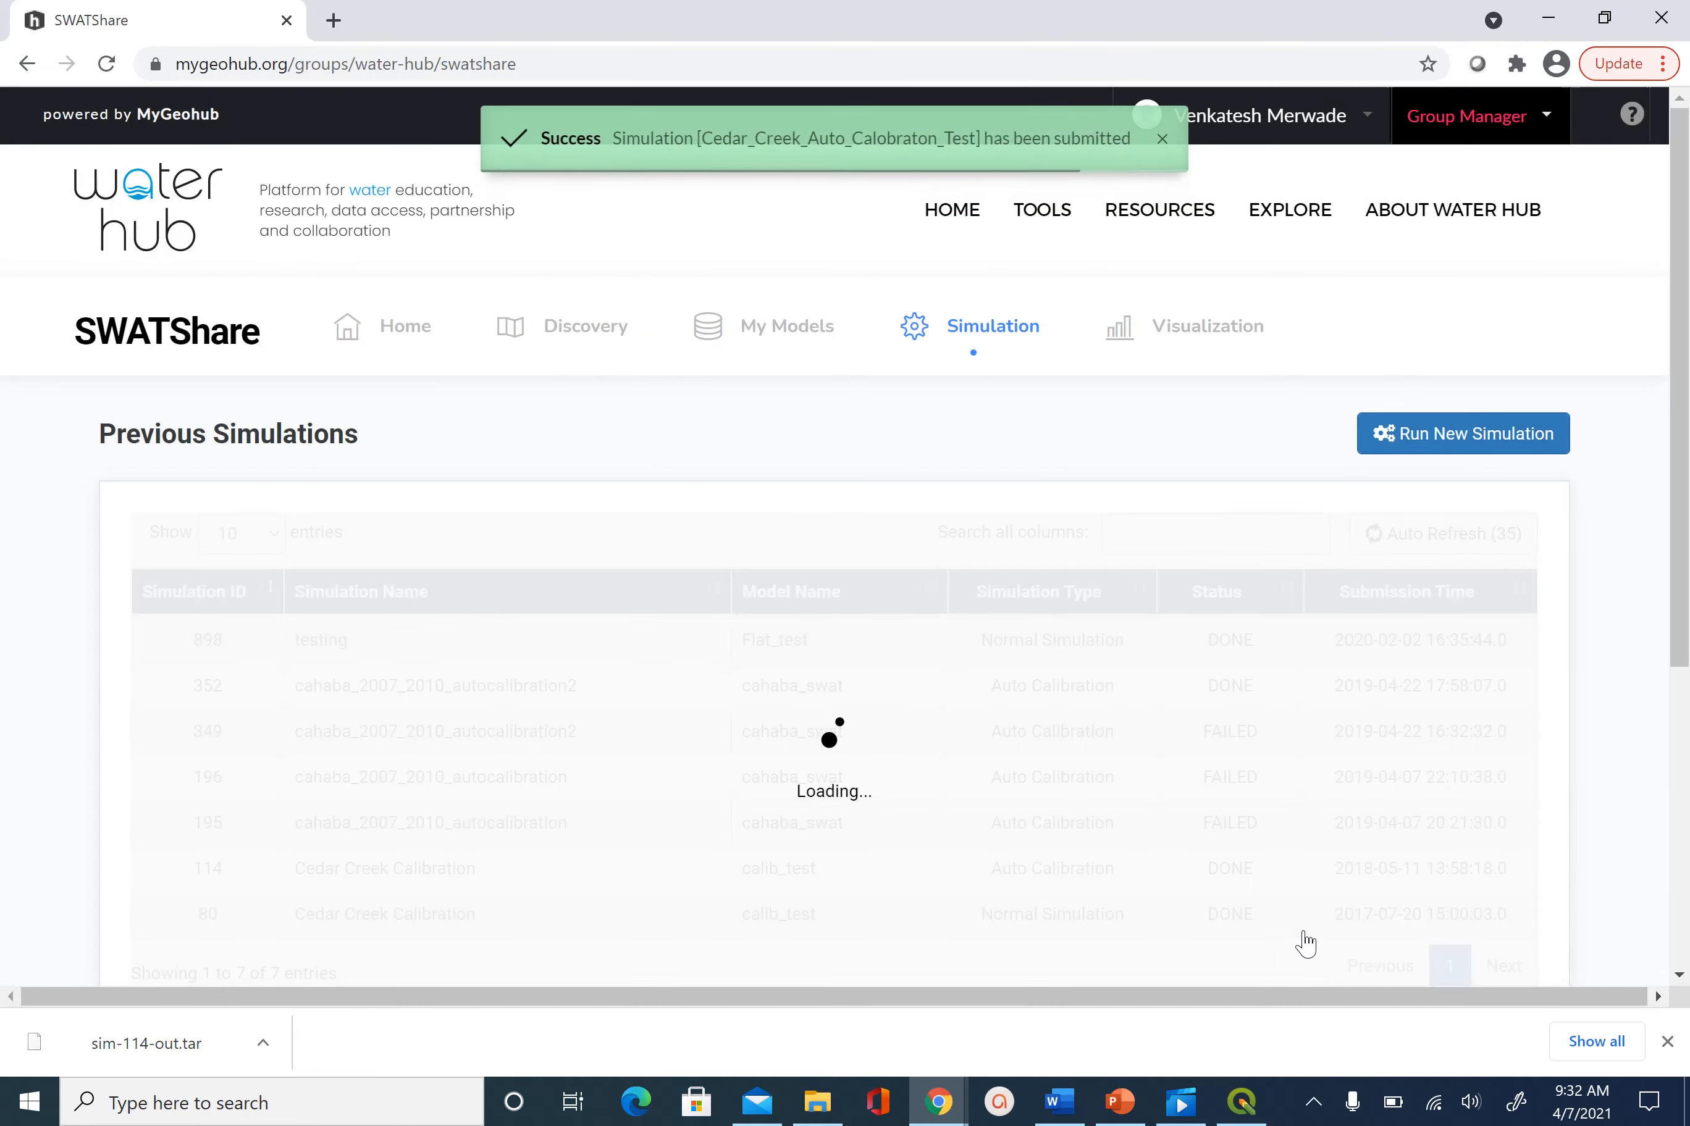